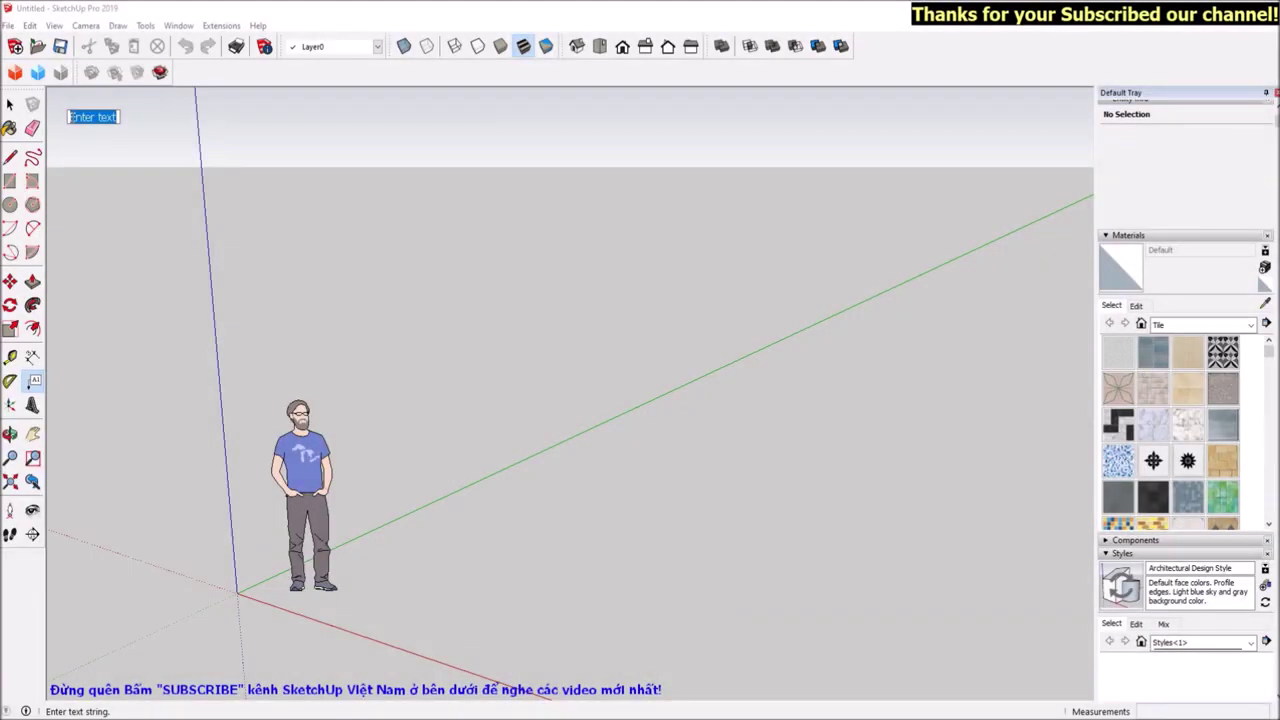
Type the screen-text greeting welcoming viewers back to the YouTube channel SketchUp Việt Nam
{"action": "type", "text": "Xin chào các ba"}
{"action": "key", "text": "BackSpace"}
{"action": "type", "text": "ạn, chào mừng ca"}
{"action": "key", "text": "BackSpace"}
{"action": "type", "text": "ác bạn đã quay trơ"}
{"action": "type", "text": " lại vo"}
{"action": "type", "text": "kênh Youtube SketchUp Vieệt Nam."}
Add a second note line about cutting holes through curved and slanted faces
{"action": "left_click", "coordinate": [598, 228]}
{"action": "key", "text": "space"}
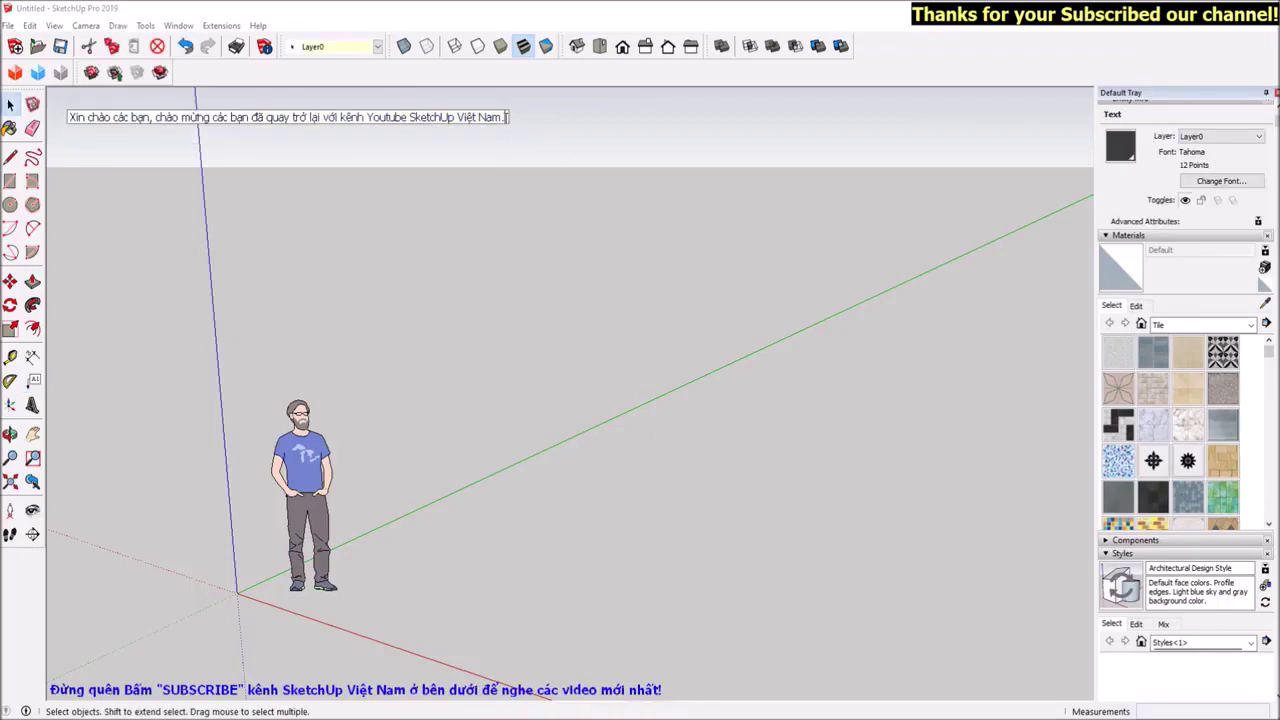
{"action": "double_click", "coordinate": [509, 118]}
{"action": "key", "text": "Return"}
{"action": "type", "text": "Hôm nay"}
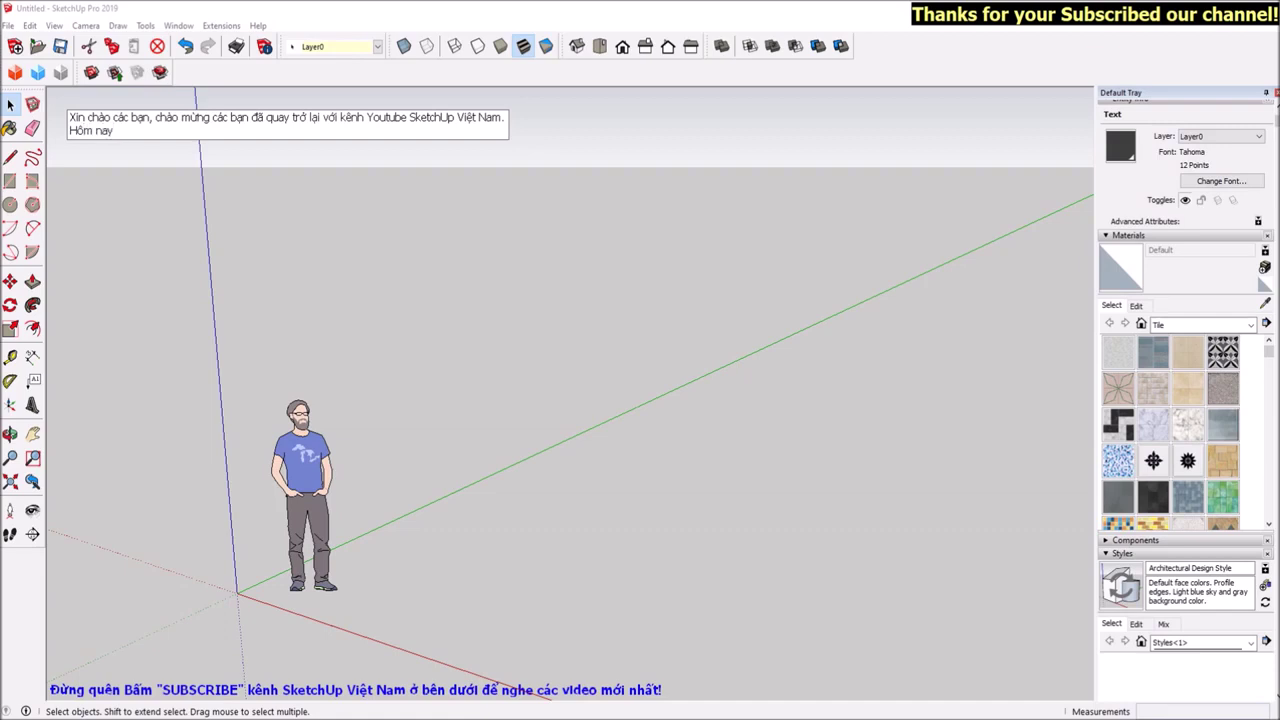
{"action": "type", "text": "h se"}
{"action": "type", "text": "ng da"}
{"action": "type", "text": "ho các bạn cách đục lỗ"}
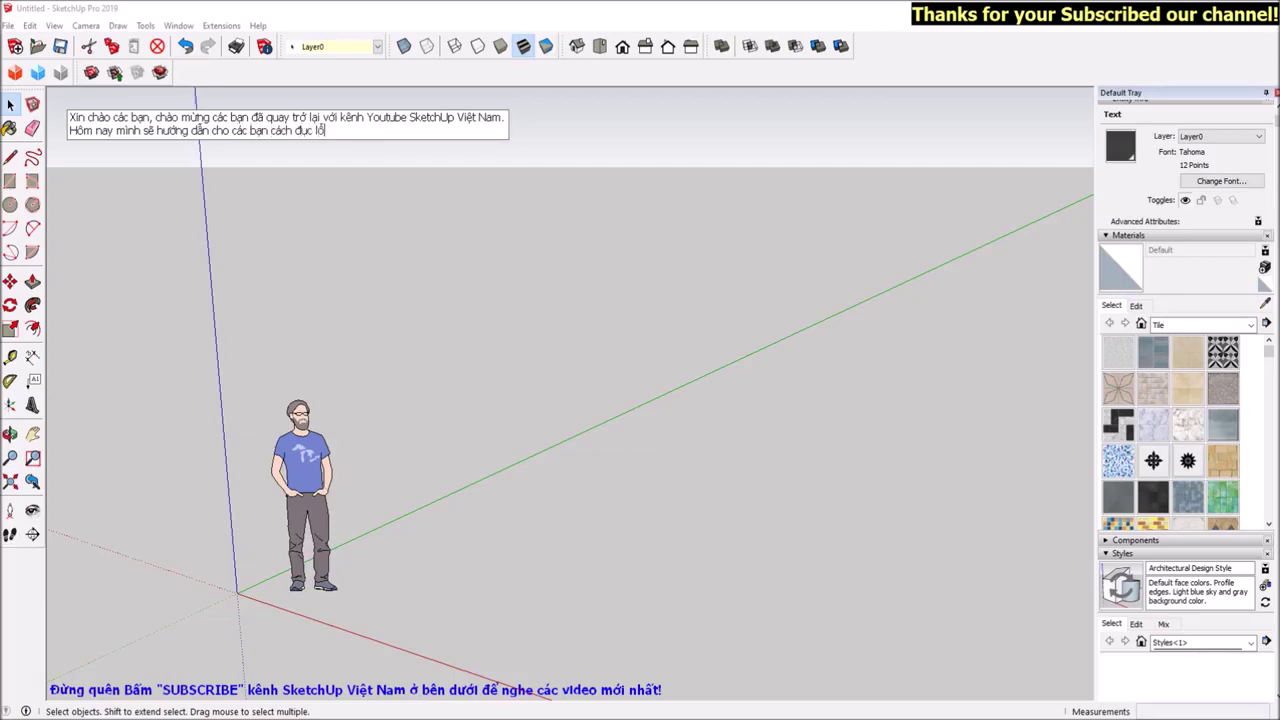
{"action": "type", "text": "xuyên qua các khối có "}
{"action": "type", "text": "mặt phẩ"}
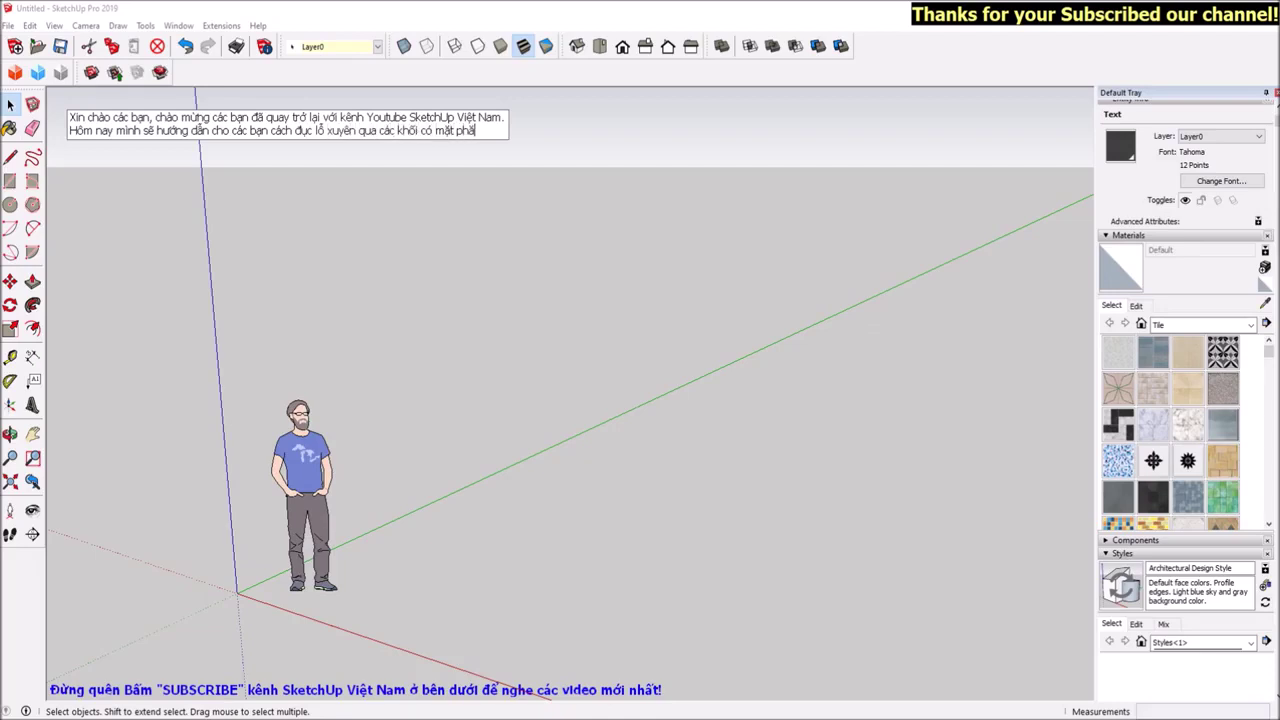
{"action": "type", "text": "ng, nghiên..."}
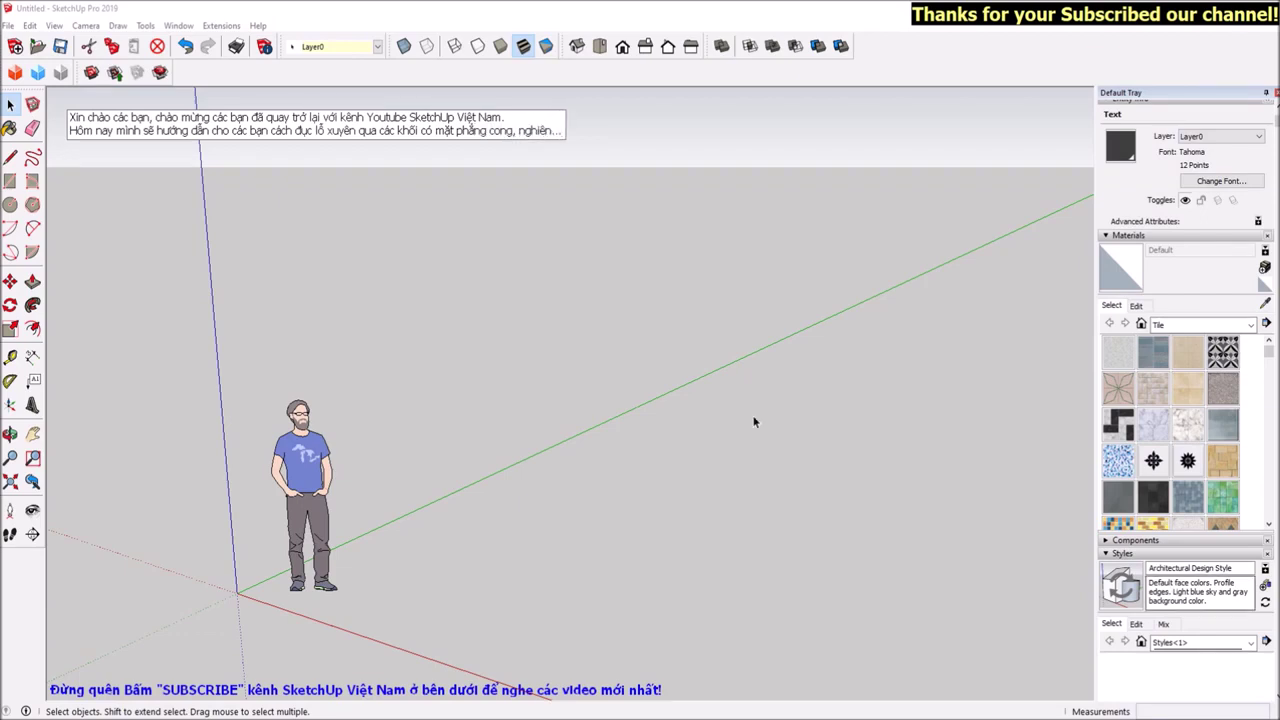
Add a third line saying holes are normally cut through flat faces with Push/Pull, 'ví dụ...'
{"action": "key", "text": "Return"}
{"action": "type", "text": "Thông thường"}
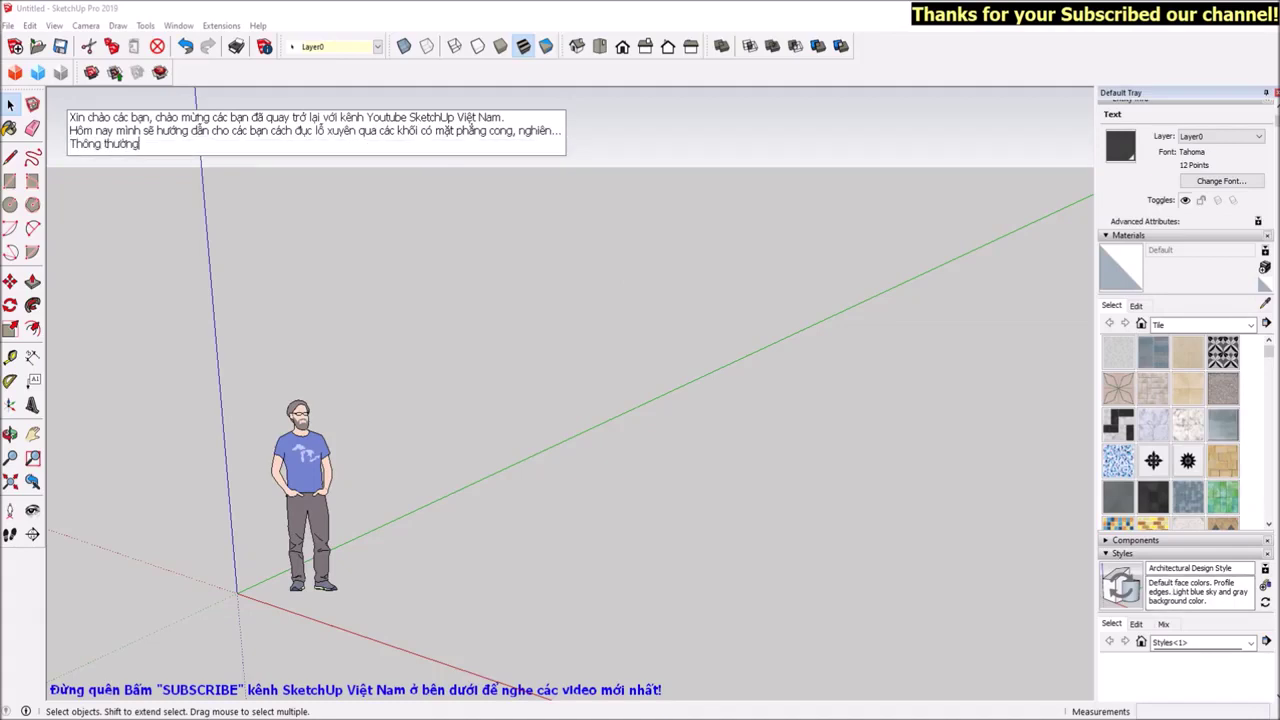
{"action": "type", "text": " chịu"}
{"action": "type", "text": "úng ta ch"}
{"action": "type", "text": "ỉ có thể"}
{"action": "type", "text": "xuye"}
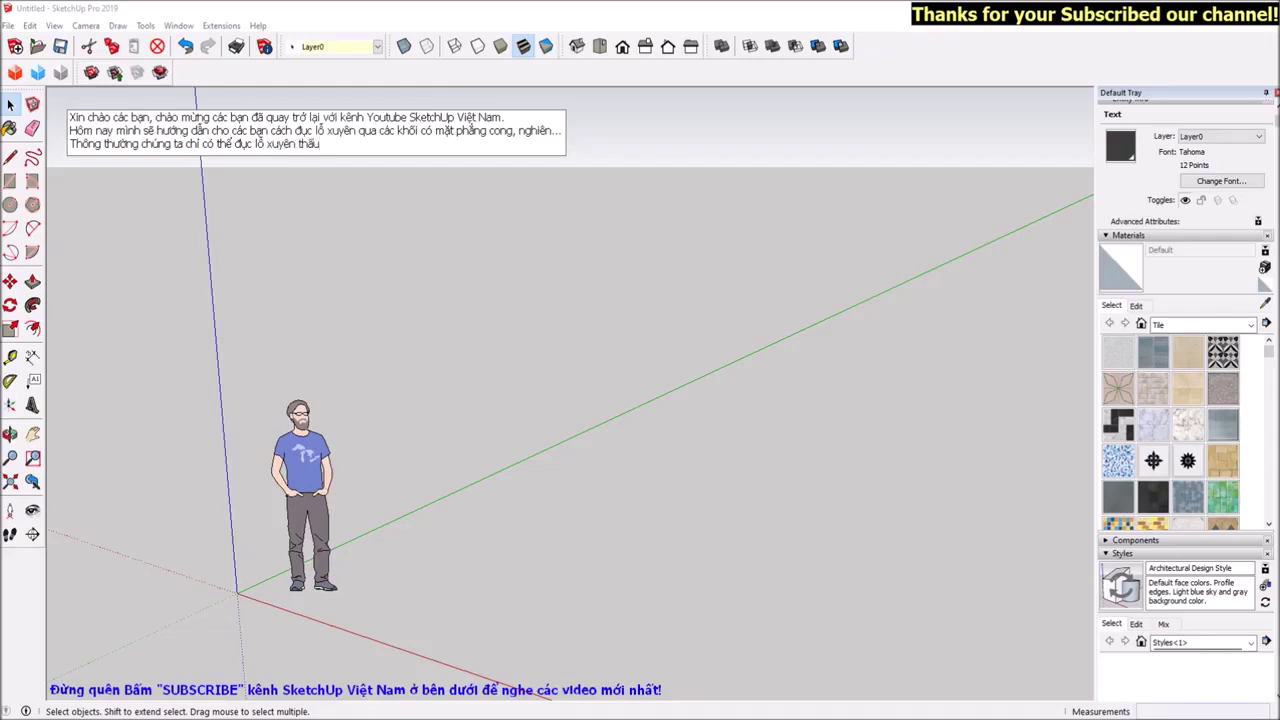
{"action": "type", "text": " các ma"}
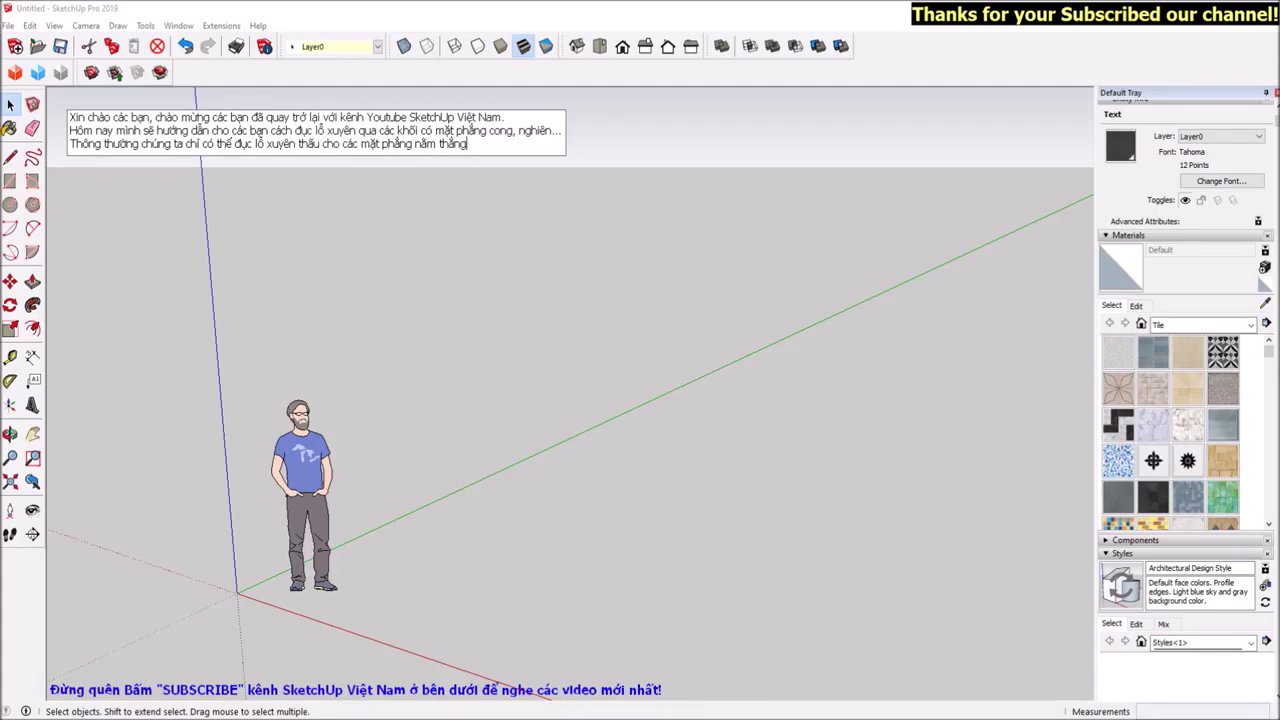
{"action": "type", "text": "bằn"}
{"action": "type", "text": "coi"}
{"action": "type", "text": "ơ bản P"}
{"action": "type", "text": "ush/Pull"}
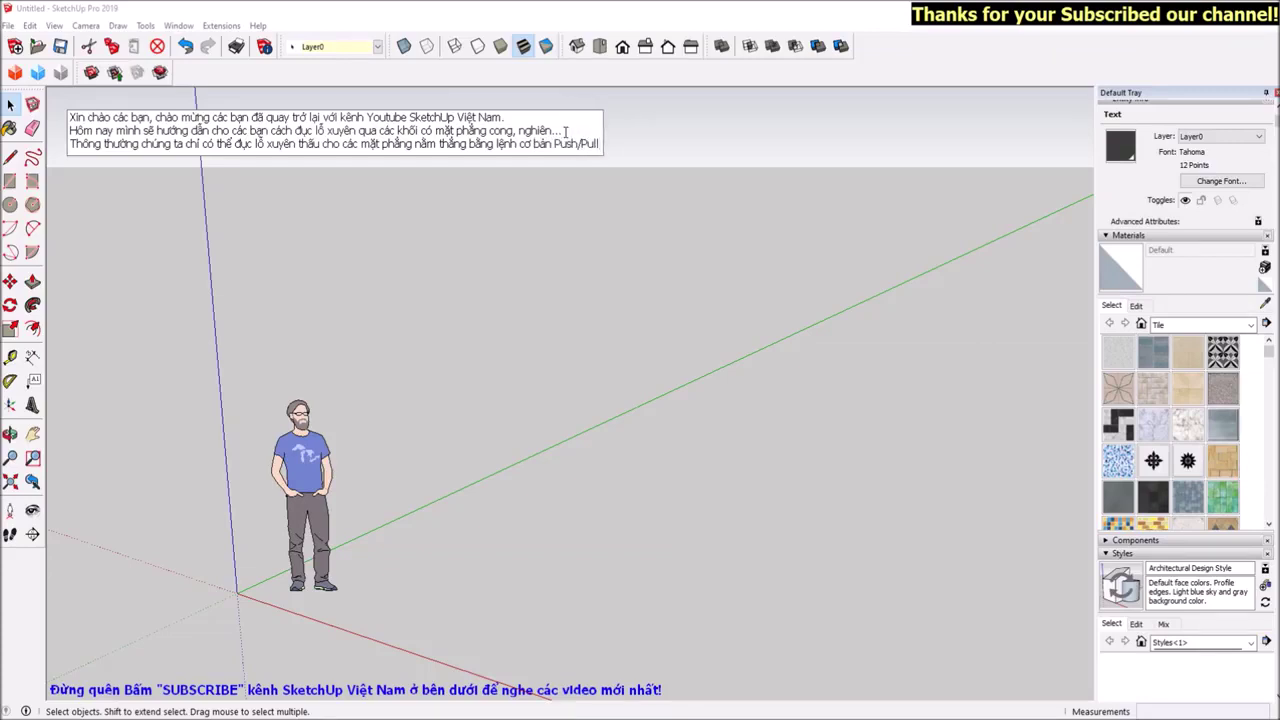
{"action": "type", "text": "l, ví dụ"}
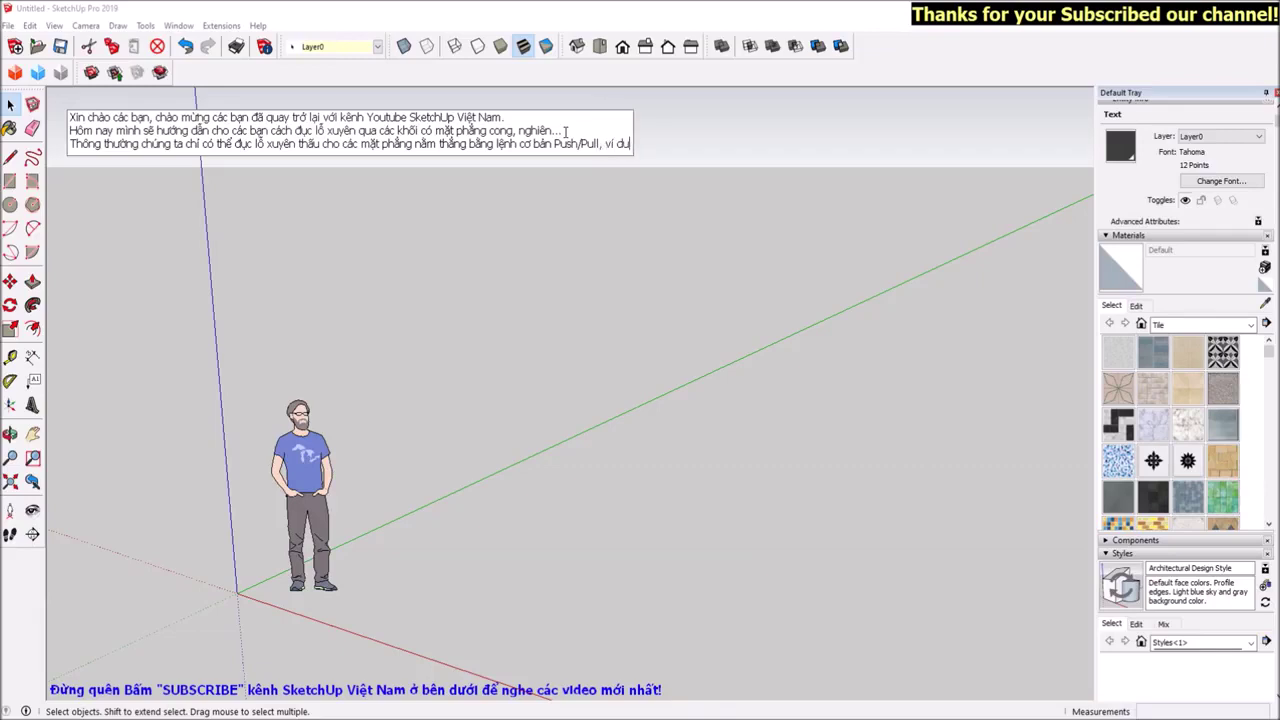
{"action": "type", "text": "..."}
{"action": "left_click", "coordinate": [385, 328]}
Draw a rectangle and a circle on the ground
{"action": "scroll", "coordinate": [450, 335], "scroll_direction": "down", "scroll_amount": 3}
{"action": "mouse_move", "coordinate": [524, 343]}
{"action": "middle_mouse_down"}
{"action": "mouse_move", "coordinate": [380, 466]}
{"action": "mouse_move", "coordinate": [425, 562]}
{"action": "middle_mouse_up"}
{"action": "scroll", "coordinate": [282, 372], "scroll_direction": "down", "scroll_amount": 1}
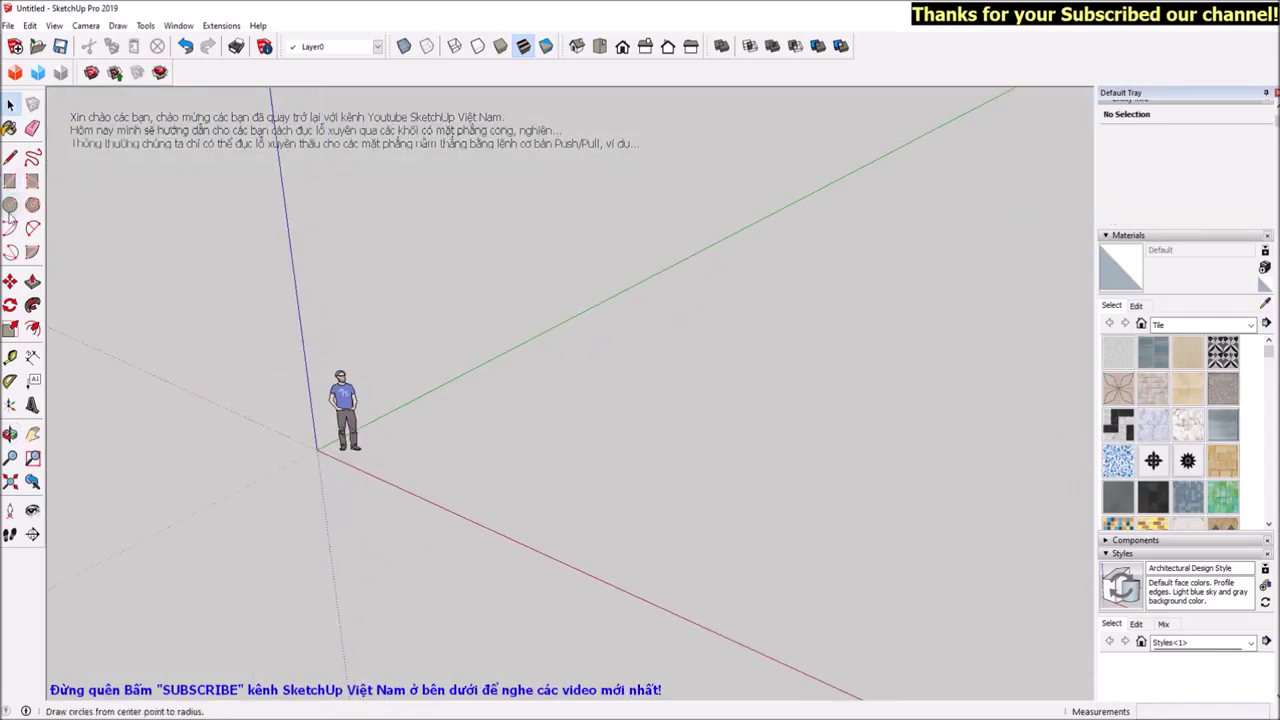
{"action": "left_click", "coordinate": [11, 184]}
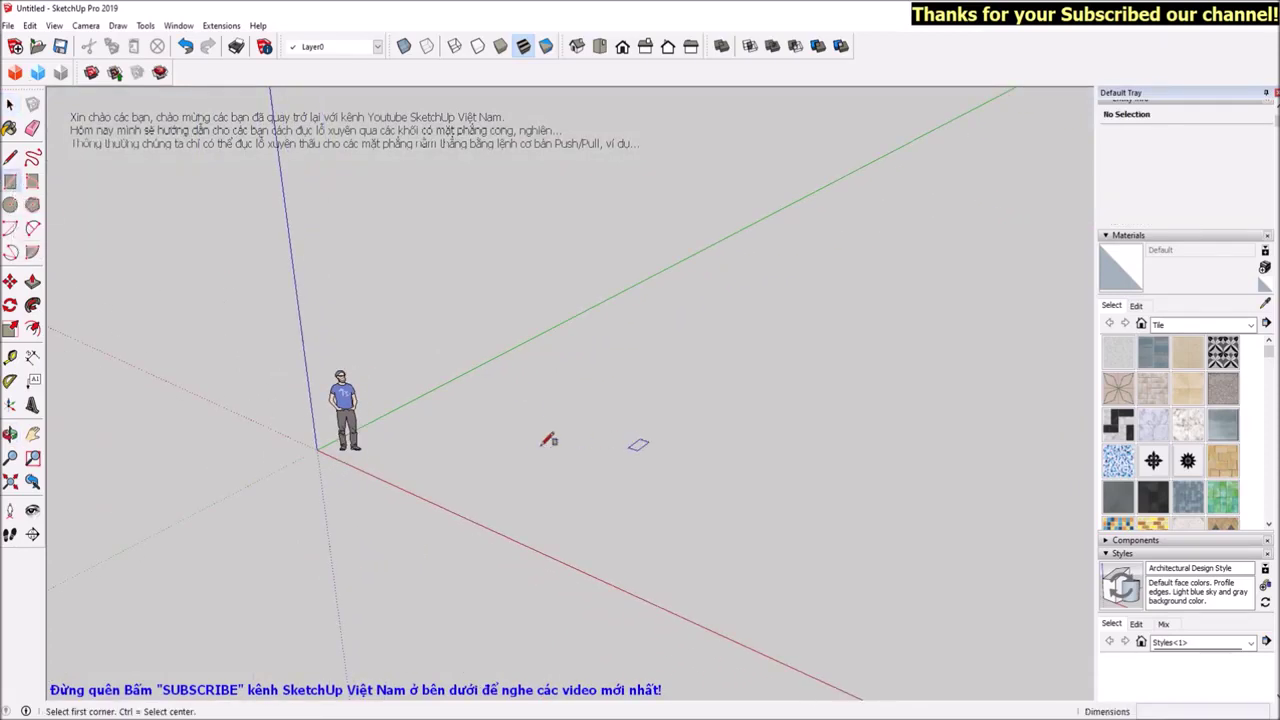
{"action": "left_click", "coordinate": [516, 469]}
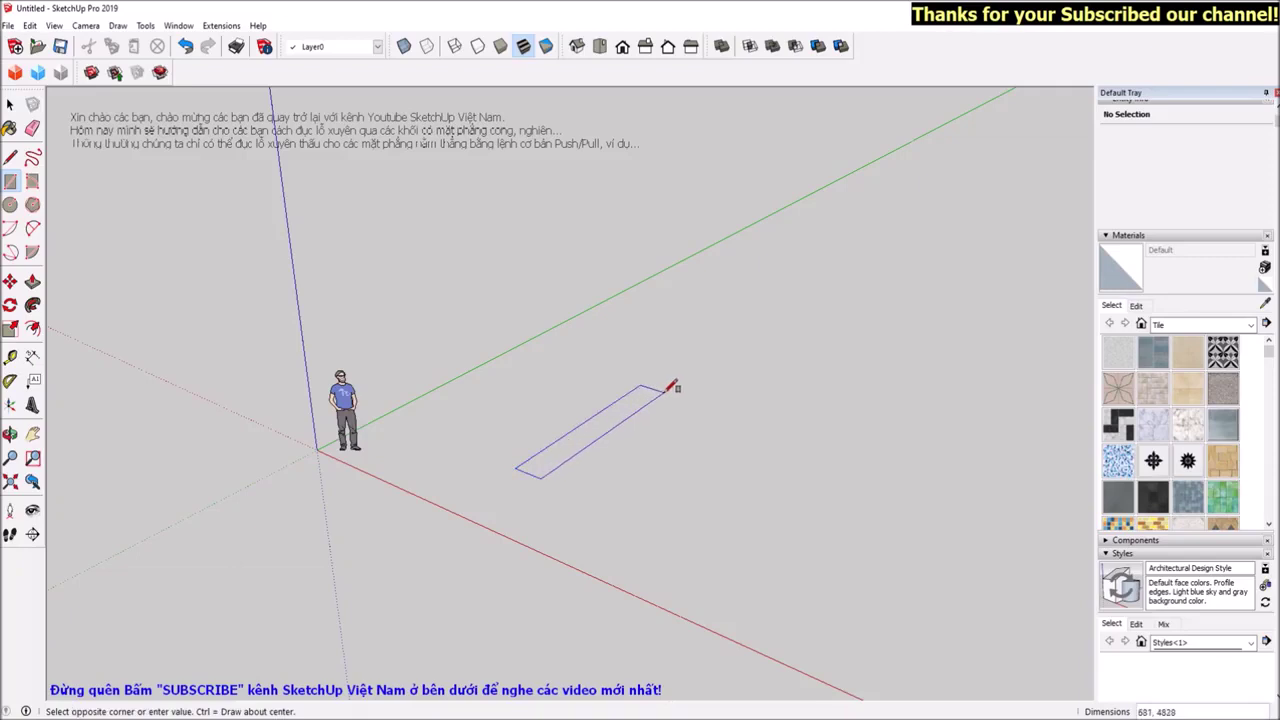
{"action": "left_click", "coordinate": [661, 390]}
{"action": "left_click", "coordinate": [10, 205]}
{"action": "left_click", "coordinate": [648, 530]}
{"action": "left_click", "coordinate": [733, 517]}
Push/Pull the rectangle into a tall slab and the circle into a short cylinder
{"action": "left_click", "coordinate": [32, 281]}
{"action": "left_click", "coordinate": [595, 436]}
{"action": "left_click", "coordinate": [557, 234]}
{"action": "left_click", "coordinate": [655, 565]}
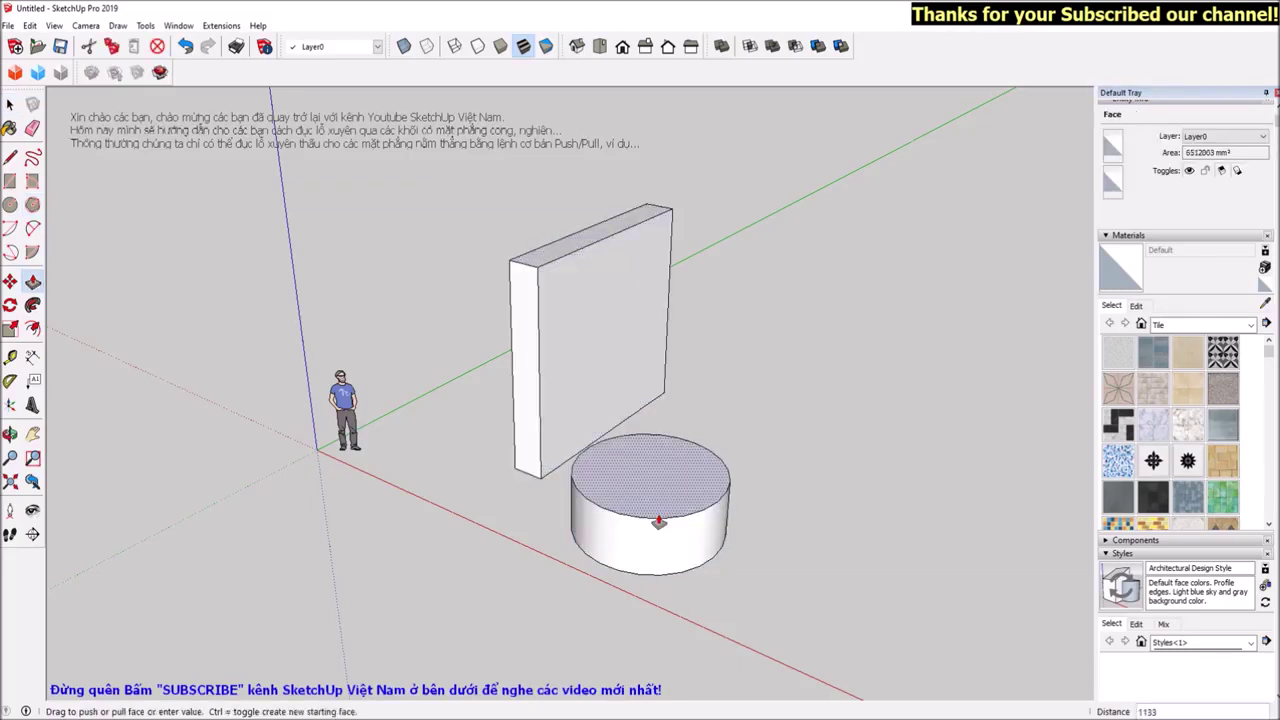
{"action": "left_click", "coordinate": [651, 506]}
{"action": "key", "text": "space"}
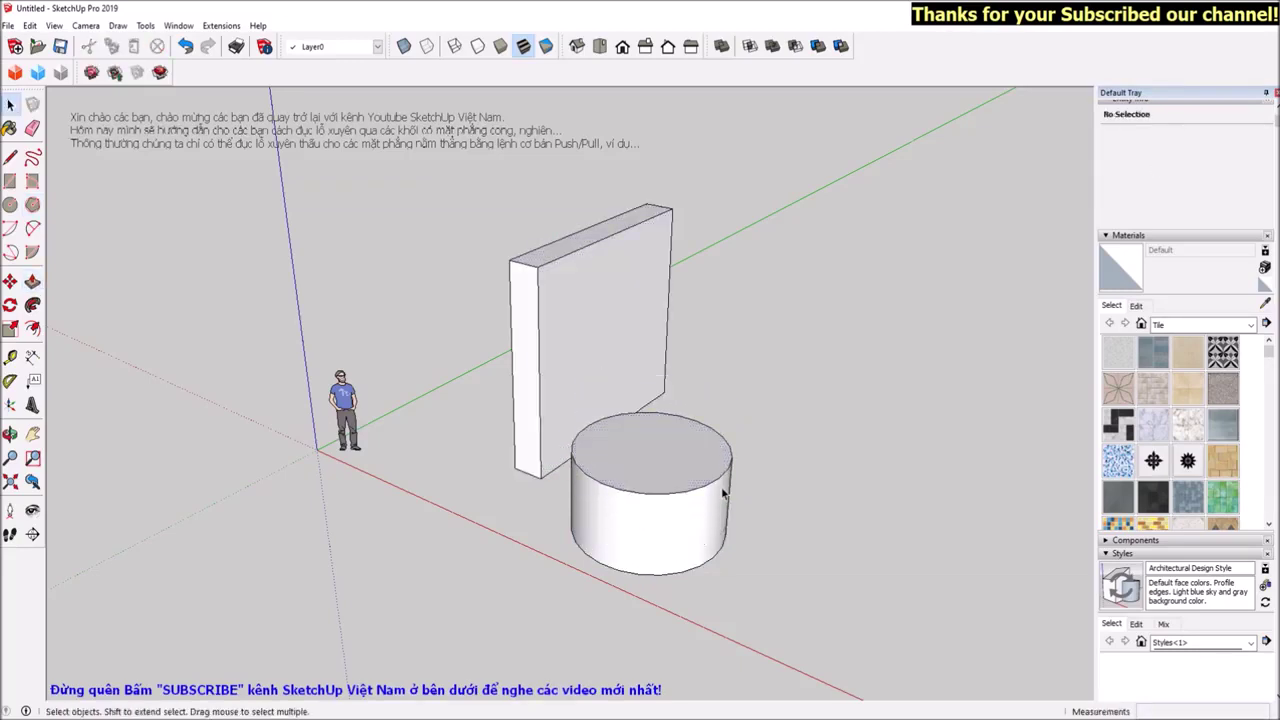
{"action": "scroll", "coordinate": [483, 363], "scroll_direction": "up", "scroll_amount": 5}
{"action": "mouse_move", "coordinate": [637, 408]}
{"action": "middle_mouse_down"}
{"action": "mouse_move", "coordinate": [513, 382]}
{"action": "mouse_move", "coordinate": [539, 339]}
{"action": "middle_mouse_up"}
{"action": "scroll", "coordinate": [539, 339], "scroll_direction": "down", "scroll_amount": 2}
Outline two rectangles and a circle on the slab's front face
{"action": "key", "text": "r"}
{"action": "left_click", "coordinate": [419, 266]}
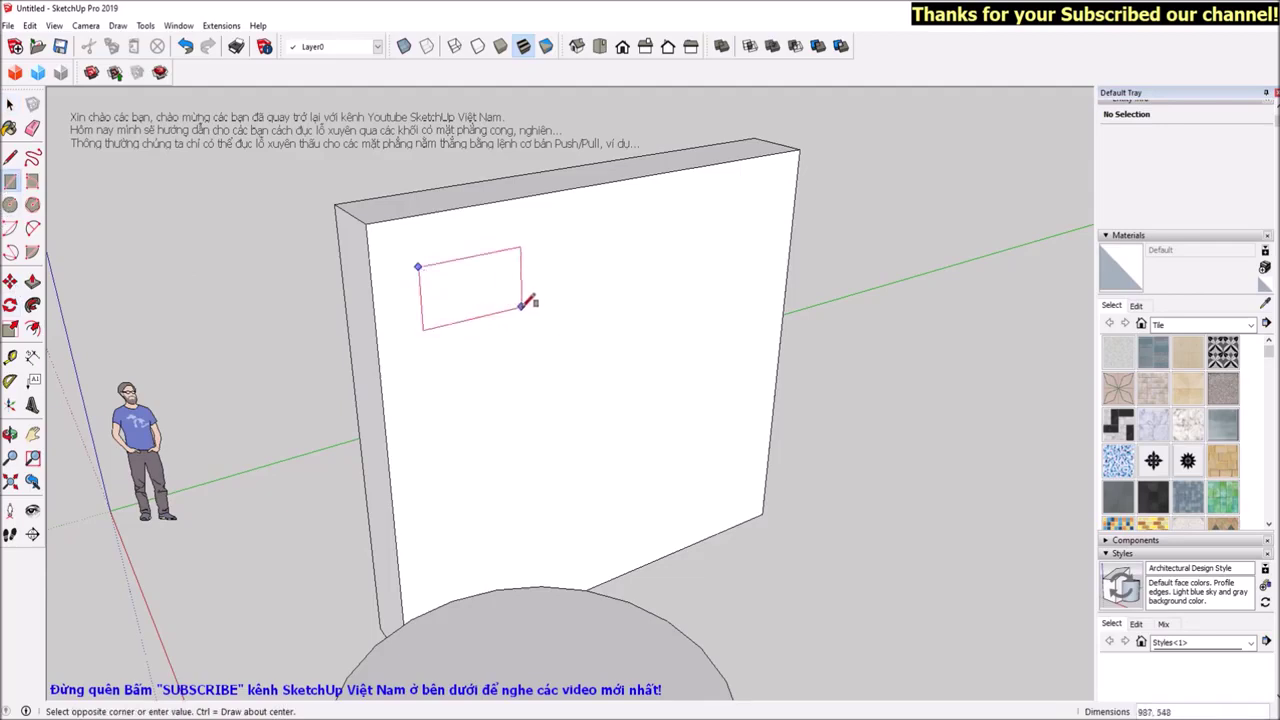
{"action": "left_click", "coordinate": [651, 227]}
{"action": "left_click", "coordinate": [689, 294]}
{"action": "key", "text": "c"}
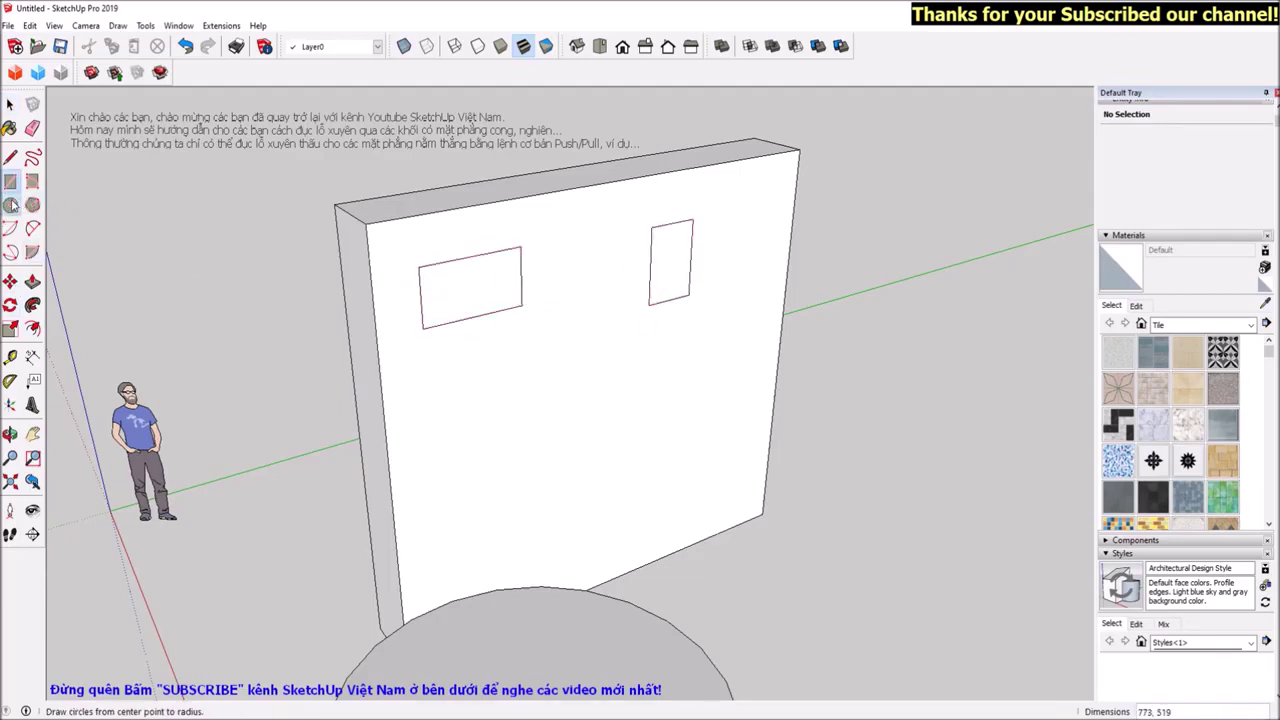
{"action": "left_click", "coordinate": [461, 455]}
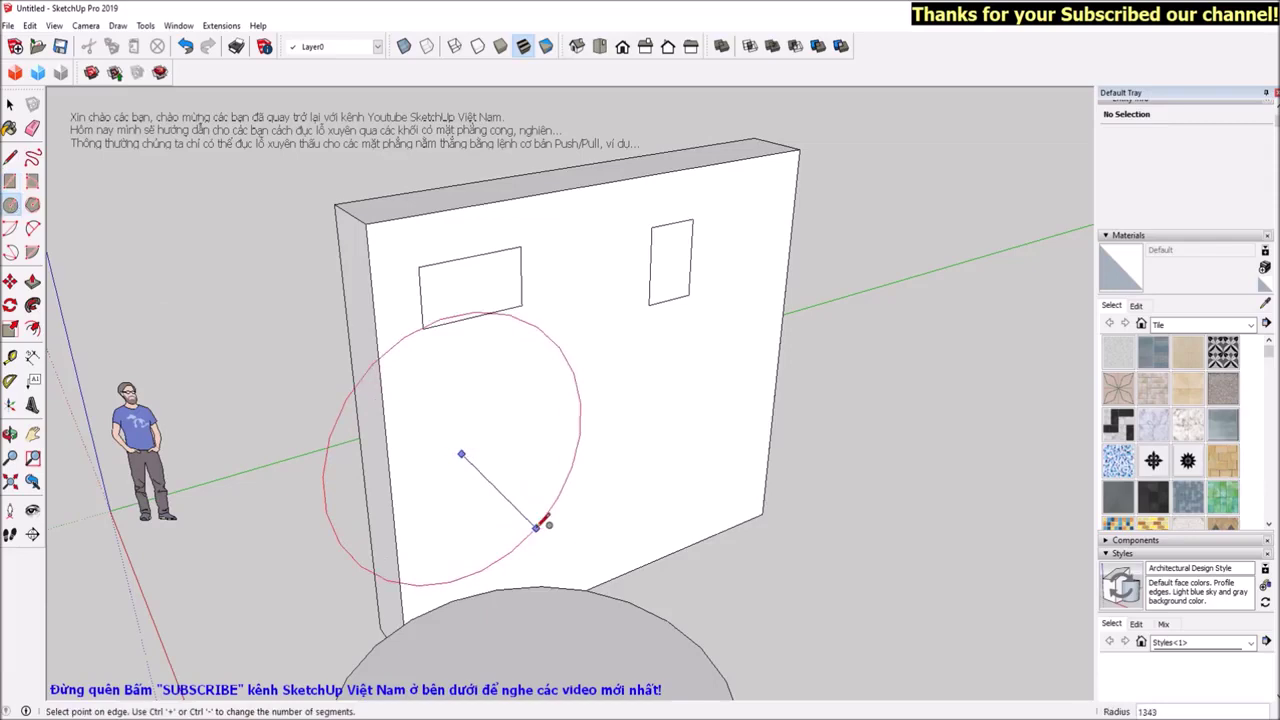
{"action": "left_click", "coordinate": [497, 478]}
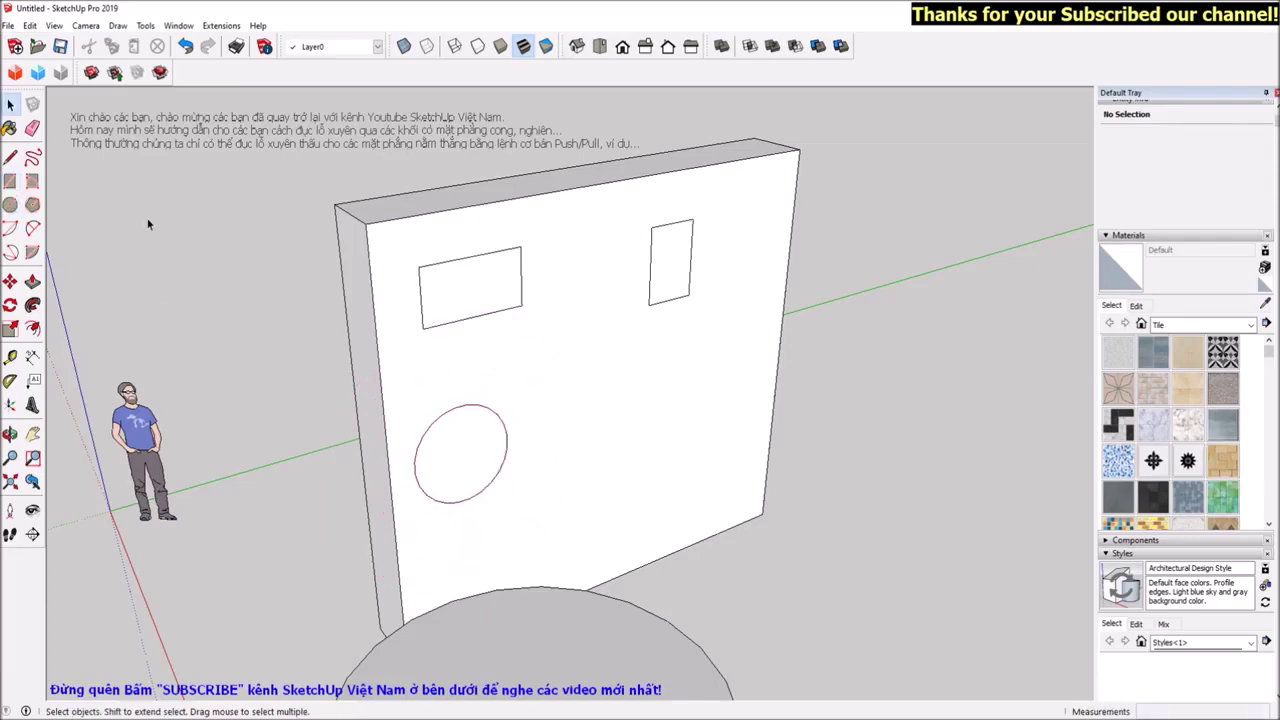
Push each outlined shape through the slab's thickness to form openings
{"action": "left_click", "coordinate": [32, 281]}
{"action": "left_click", "coordinate": [457, 294]}
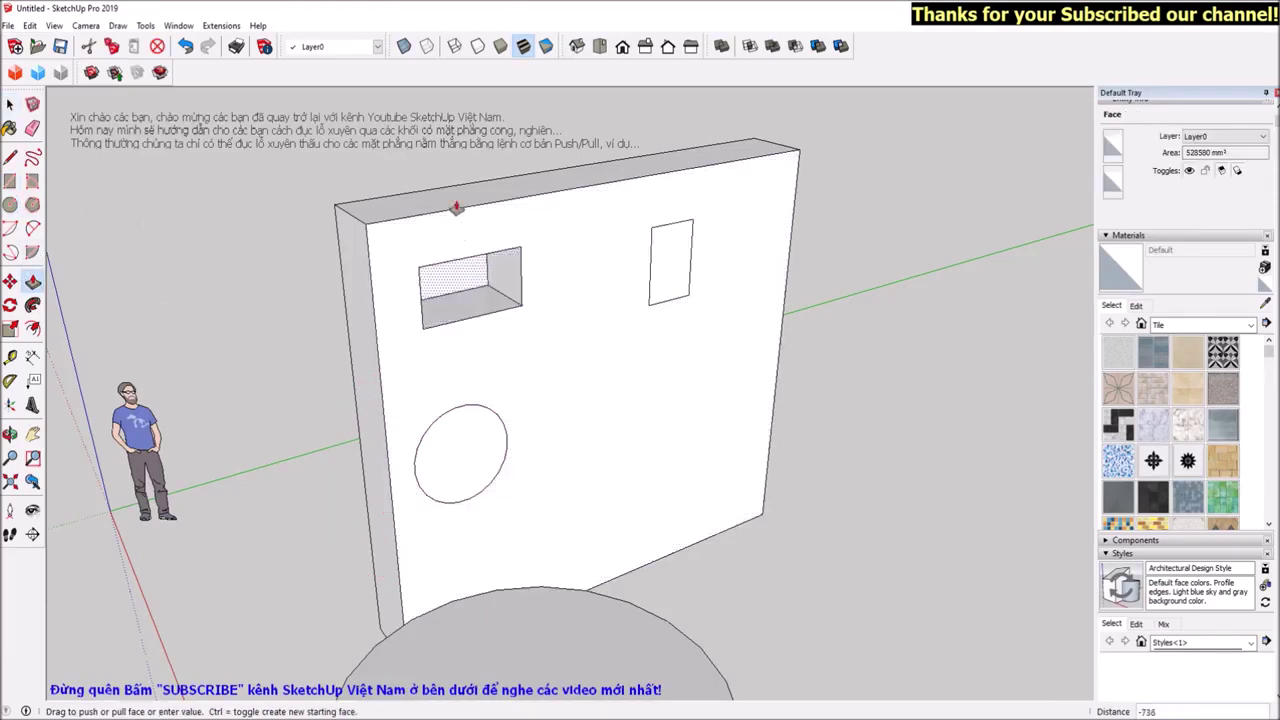
{"action": "left_click", "coordinate": [692, 285]}
{"action": "double_click", "coordinate": [692, 285]}
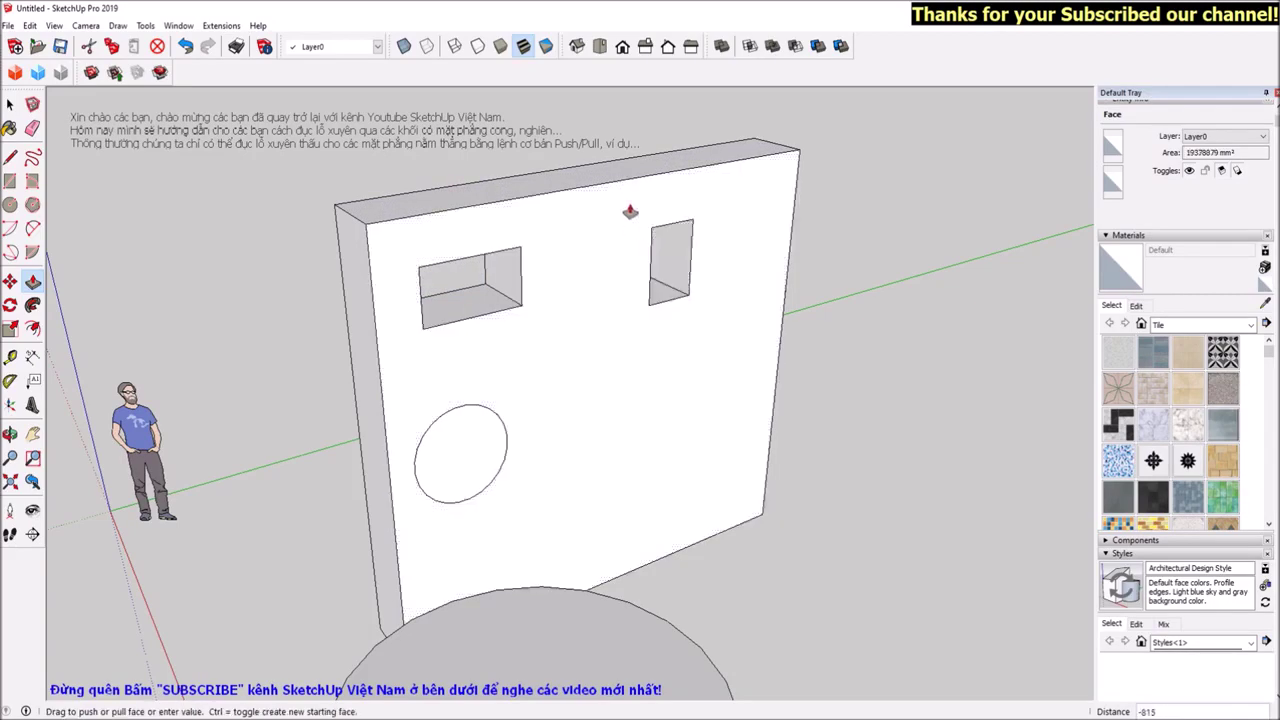
{"action": "left_click", "coordinate": [458, 452]}
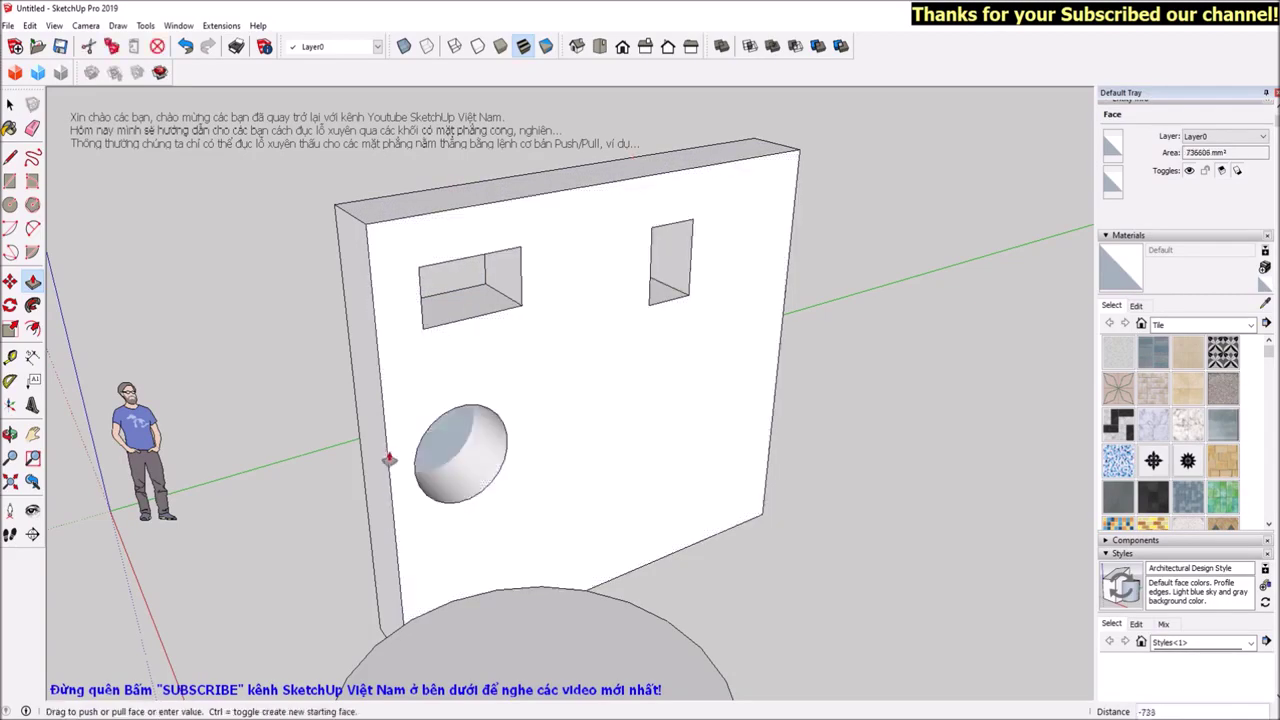
{"action": "left_click", "coordinate": [360, 456]}
{"action": "mouse_move", "coordinate": [494, 491]}
{"action": "middle_mouse_down"}
{"action": "mouse_move", "coordinate": [533, 473]}
{"action": "mouse_move", "coordinate": [529, 240]}
{"action": "mouse_move", "coordinate": [526, 571]}
{"action": "mouse_move", "coordinate": [837, 533]}
{"action": "middle_mouse_up"}
{"action": "mouse_move", "coordinate": [837, 533]}
{"action": "left_mouse_down"}
{"action": "mouse_move", "coordinate": [514, 477]}
{"action": "mouse_move", "coordinate": [306, 351]}
{"action": "mouse_move", "coordinate": [351, 349]}
{"action": "mouse_move", "coordinate": [508, 572]}
{"action": "mouse_move", "coordinate": [530, 565]}
{"action": "left_mouse_up"}
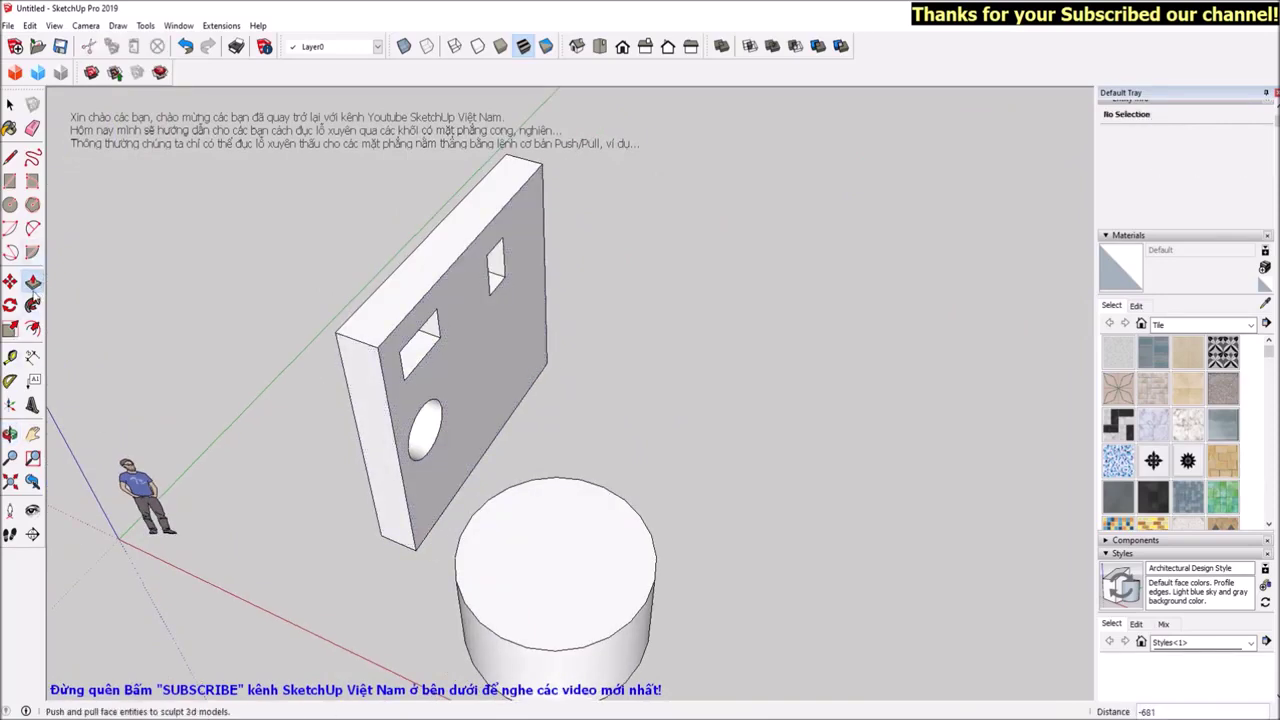
Draw a small square on the cylinder's top and push it straight down as a hole
{"action": "left_click", "coordinate": [9, 181]}
{"action": "left_click", "coordinate": [534, 520]}
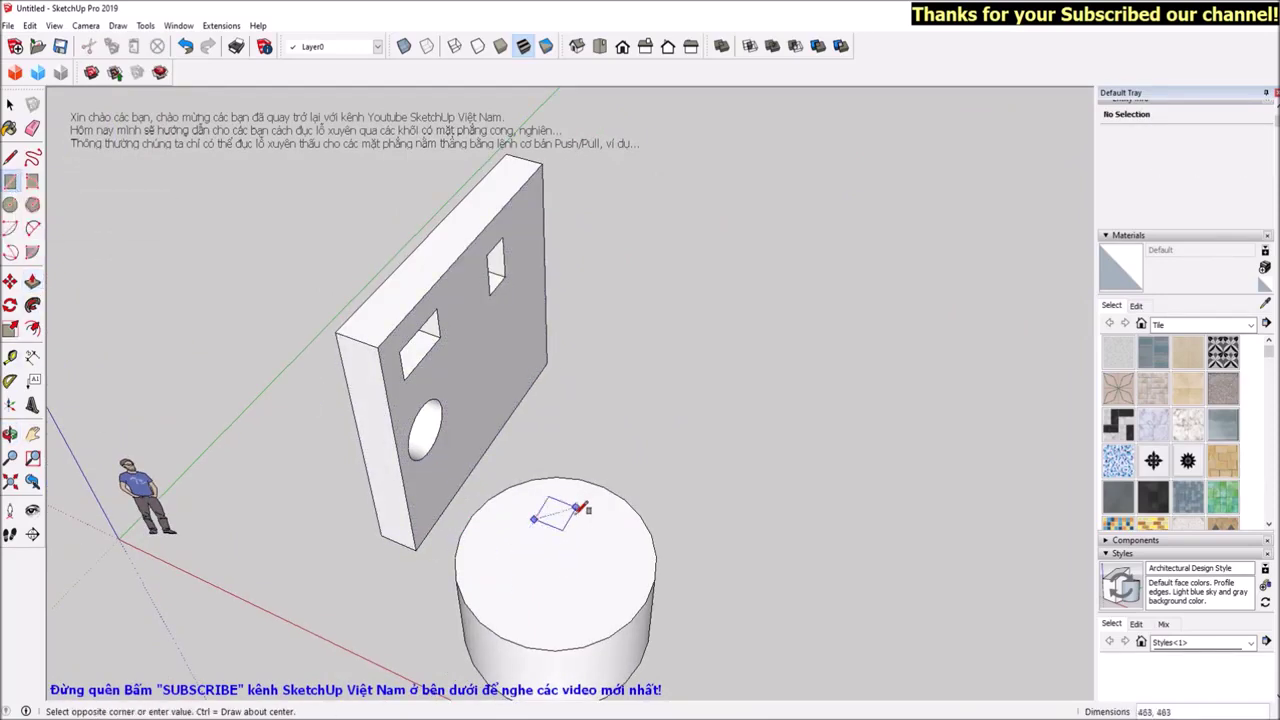
{"action": "left_click", "coordinate": [571, 563]}
{"action": "key", "text": "p"}
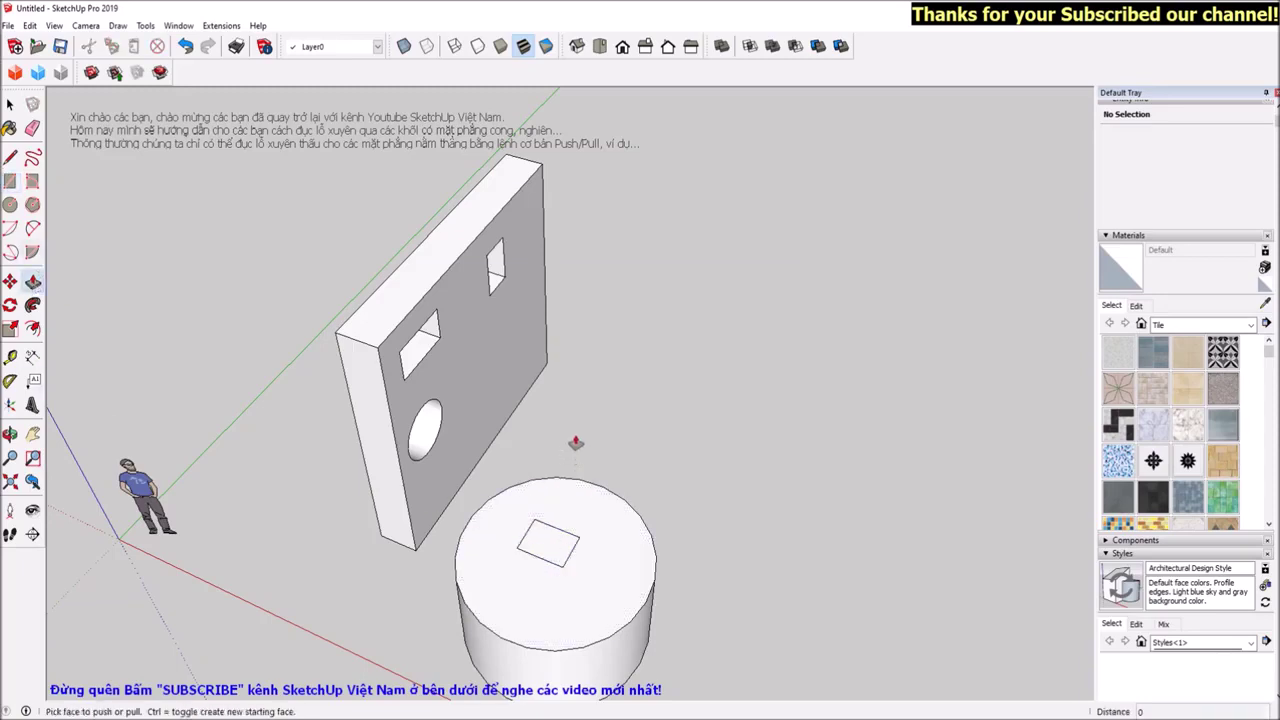
{"action": "mouse_move", "coordinate": [506, 286]}
{"action": "middle_mouse_down"}
{"action": "mouse_move", "coordinate": [510, 484]}
{"action": "mouse_move", "coordinate": [522, 438]}
{"action": "middle_mouse_up"}
{"action": "left_click", "coordinate": [526, 440]}
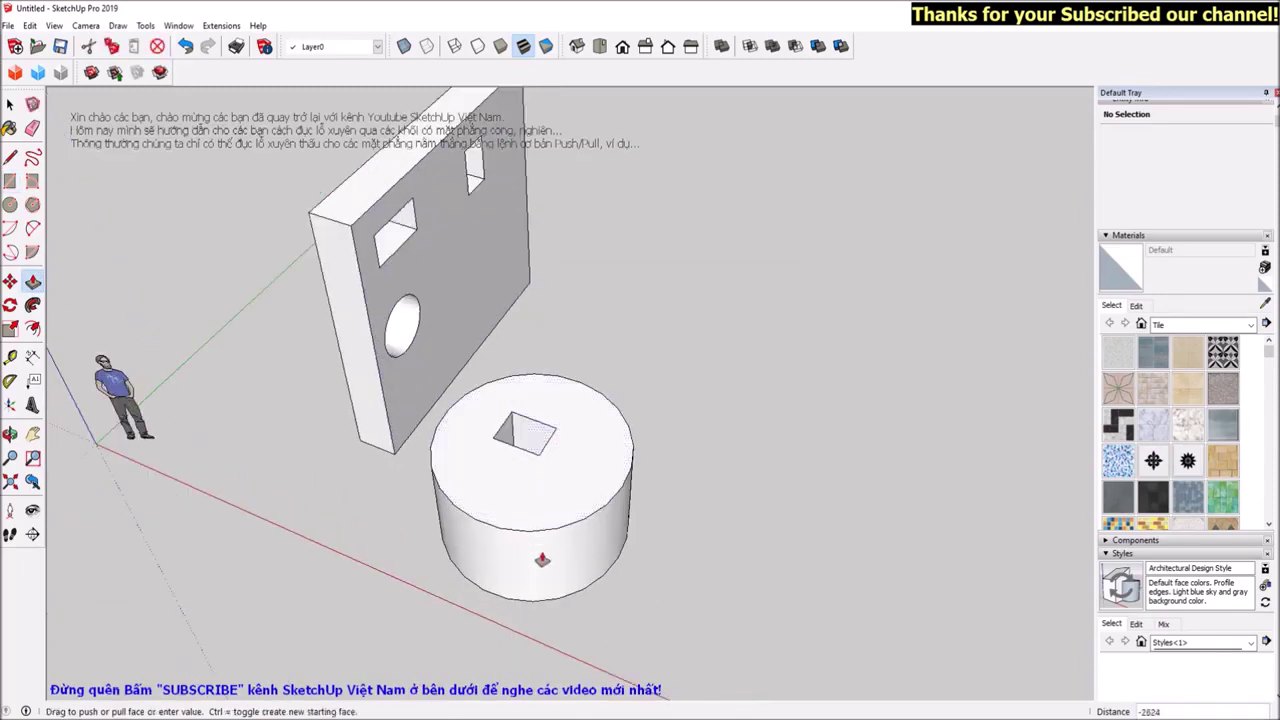
{"action": "left_click", "coordinate": [547, 608]}
{"action": "mouse_move", "coordinate": [624, 591]}
{"action": "middle_mouse_down"}
{"action": "mouse_move", "coordinate": [534, 531]}
{"action": "mouse_move", "coordinate": [583, 437]}
{"action": "mouse_move", "coordinate": [420, 366]}
{"action": "mouse_move", "coordinate": [503, 368]}
{"action": "mouse_move", "coordinate": [557, 609]}
{"action": "mouse_move", "coordinate": [477, 320]}
{"action": "mouse_move", "coordinate": [523, 514]}
{"action": "mouse_move", "coordinate": [426, 513]}
{"action": "mouse_move", "coordinate": [319, 267]}
{"action": "mouse_move", "coordinate": [393, 449]}
{"action": "middle_mouse_up"}
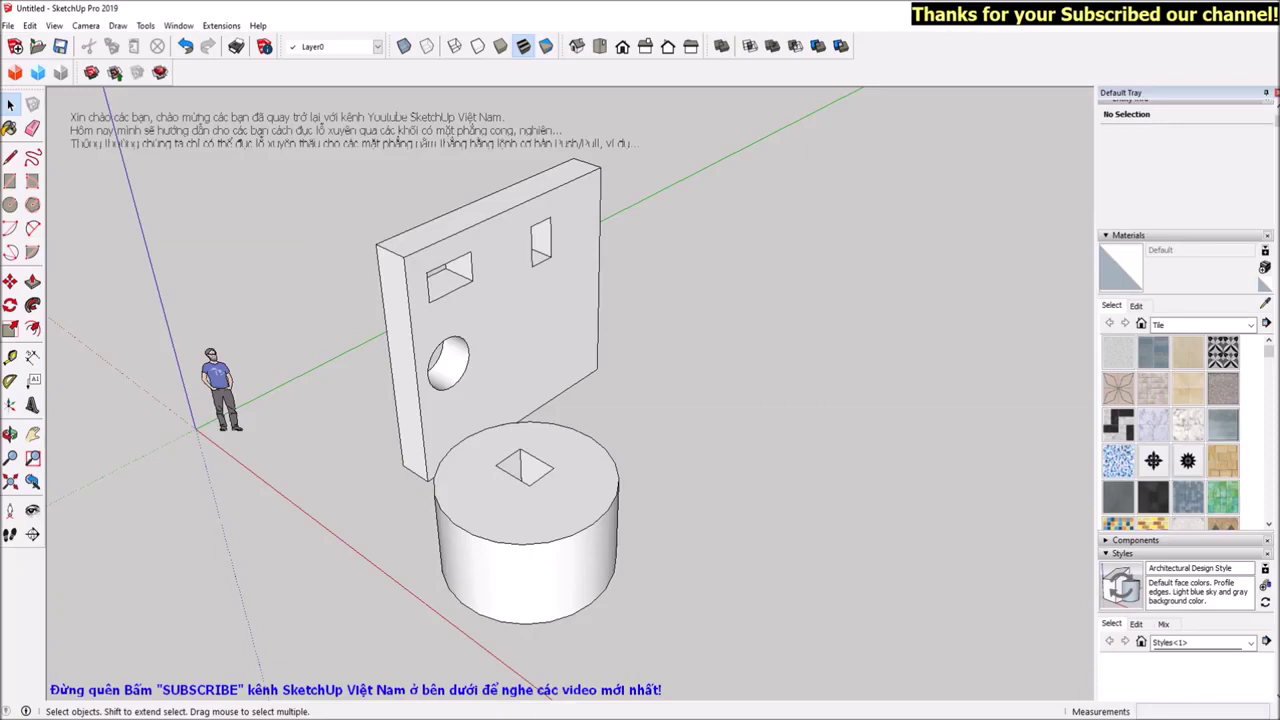
Type the fourth line: on these 'special' curved faces Push/Pull is useless, ending 'Ví dụ:'
{"action": "left_click", "coordinate": [350, 130]}
{"action": "type", "text": "Tu"}
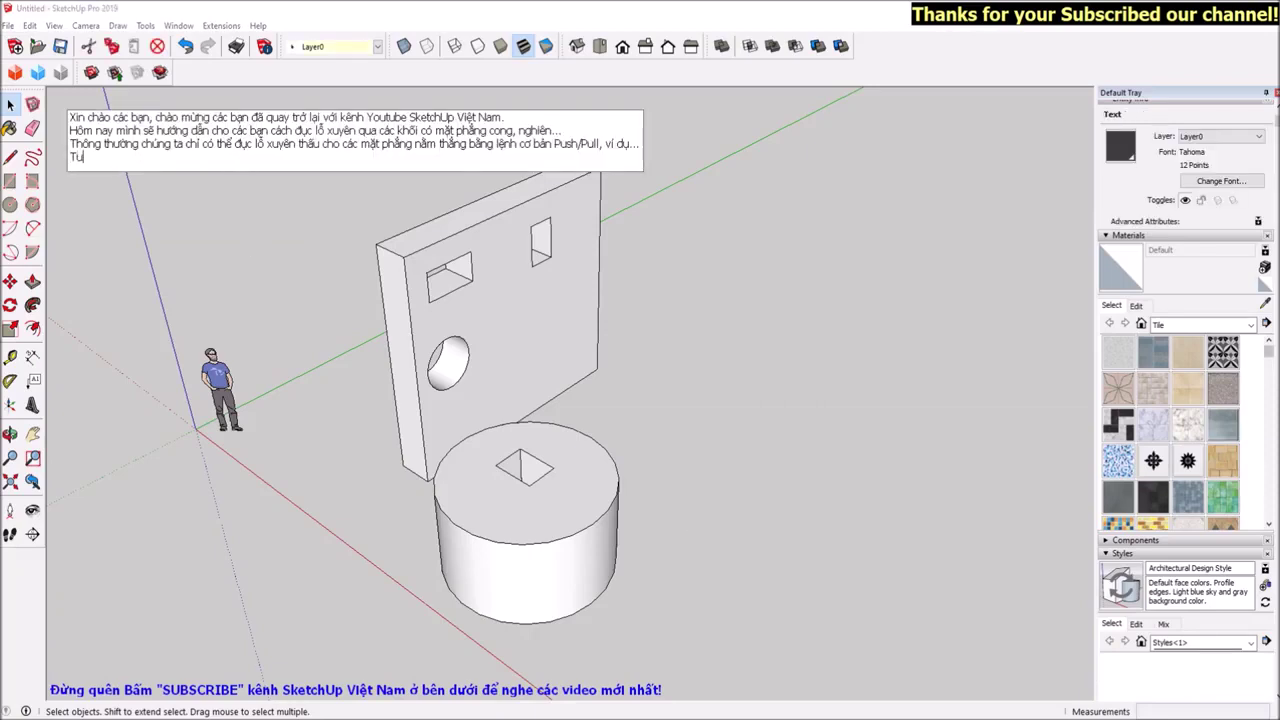
{"action": "type", "text": "y nhiê"}
{"action": "type", "text": "hi ga"}
{"action": "type", "text": "c ma"}
{"action": "type", "text": "ng "}
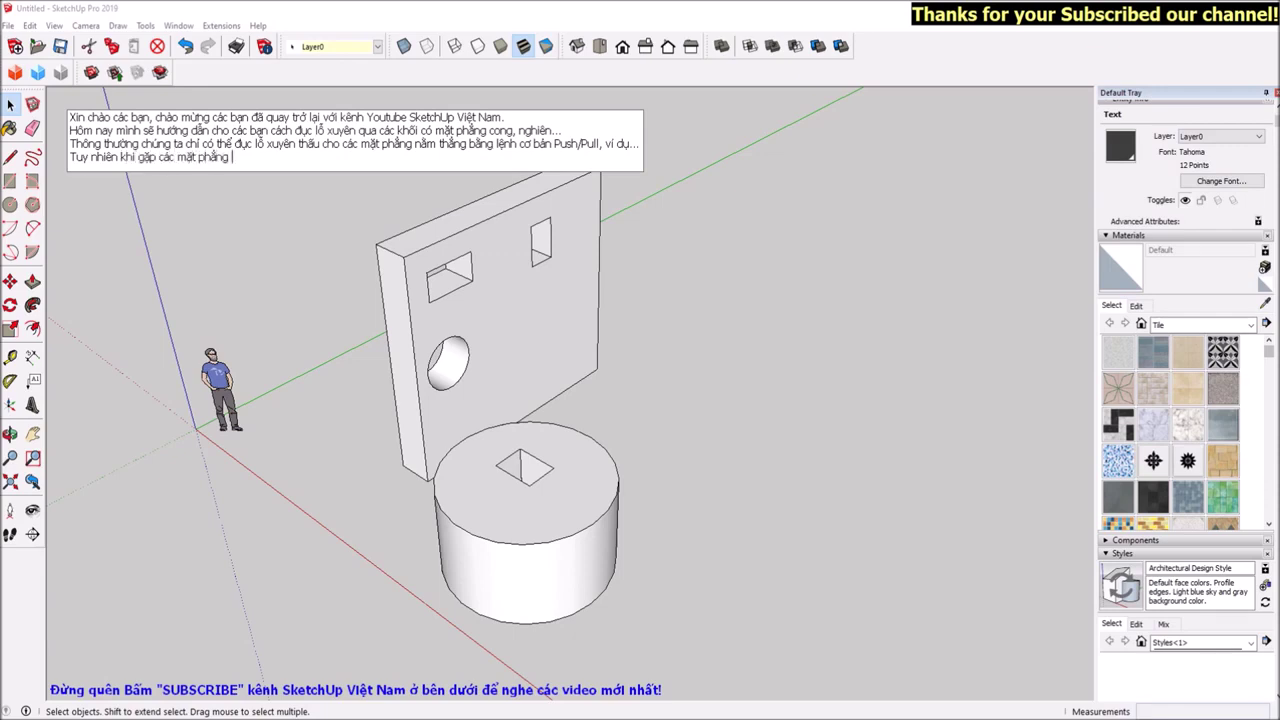
{"action": "type", "text": "nghi"}
{"action": "type", "text": "ên (mìn"}
{"action": "type", "text": "h hay gọi là"}
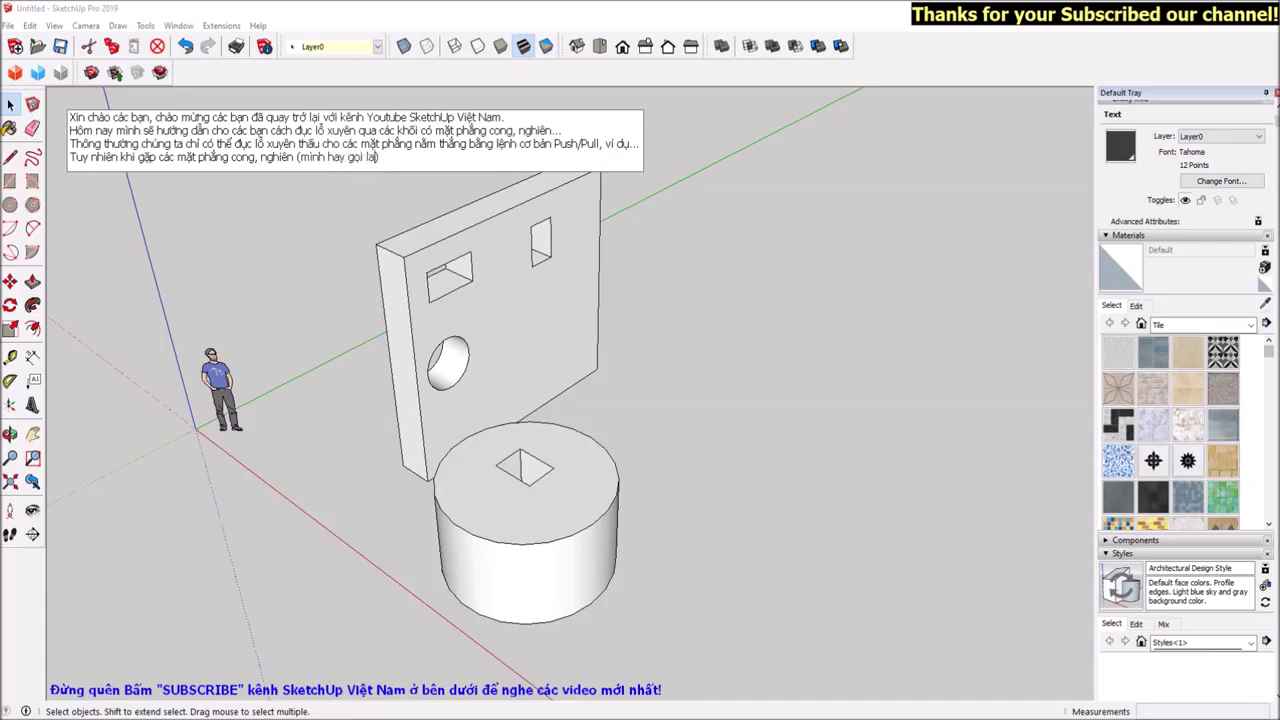
{"action": "type", "text": " các mặt p"}
{"action": "type", "text": "haẳng đặc biệt"}
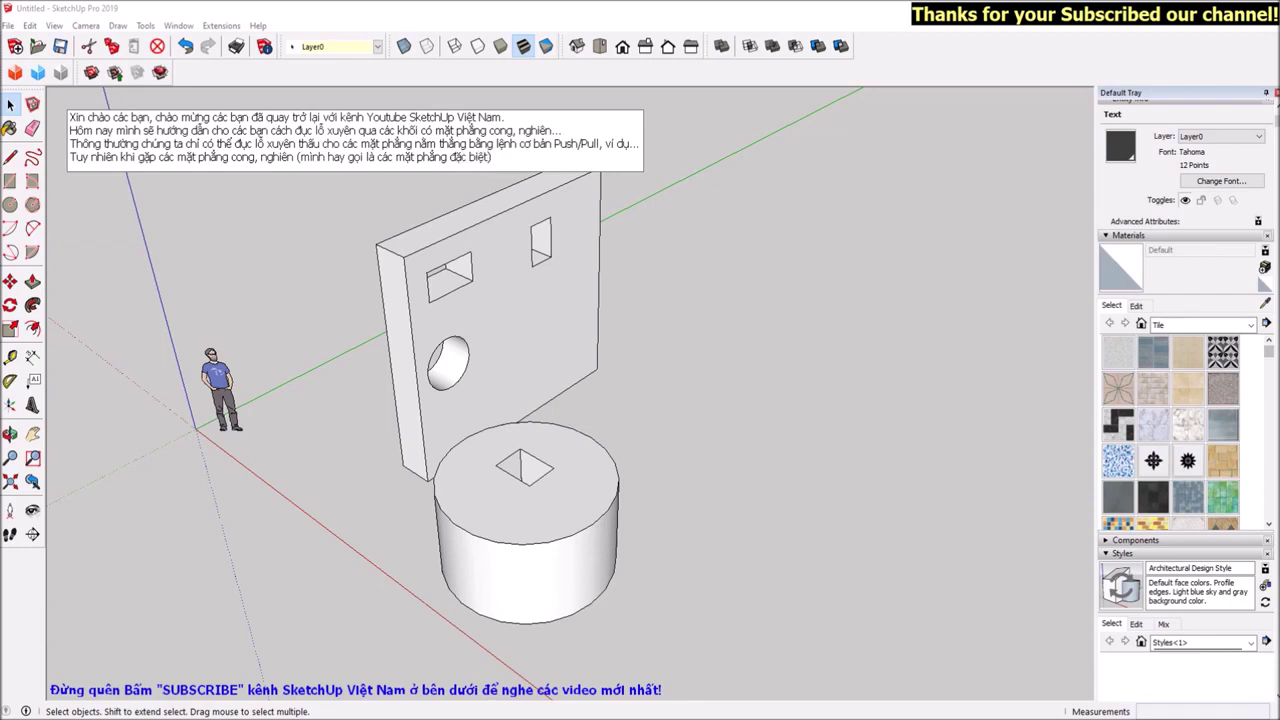
{"action": "type", "text": "thao tác Push/Pull này t"}
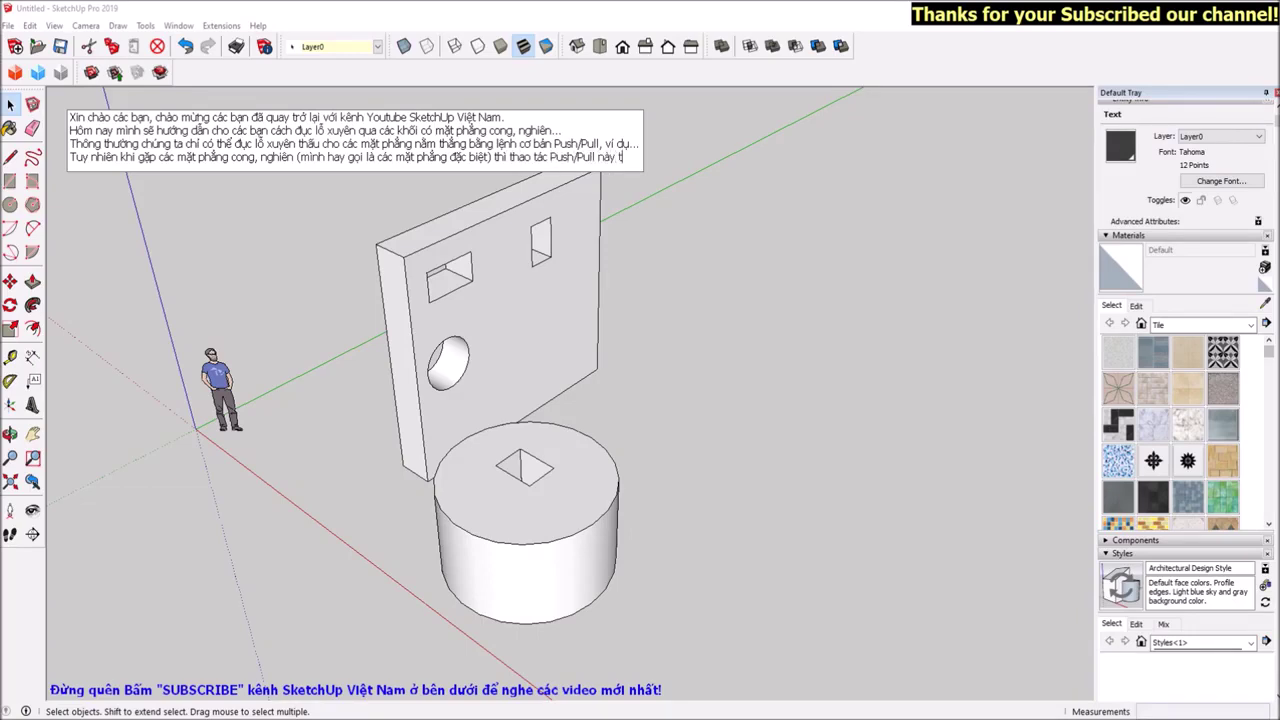
{"action": "type", "text": "nên hoàn toan vô dụng"}
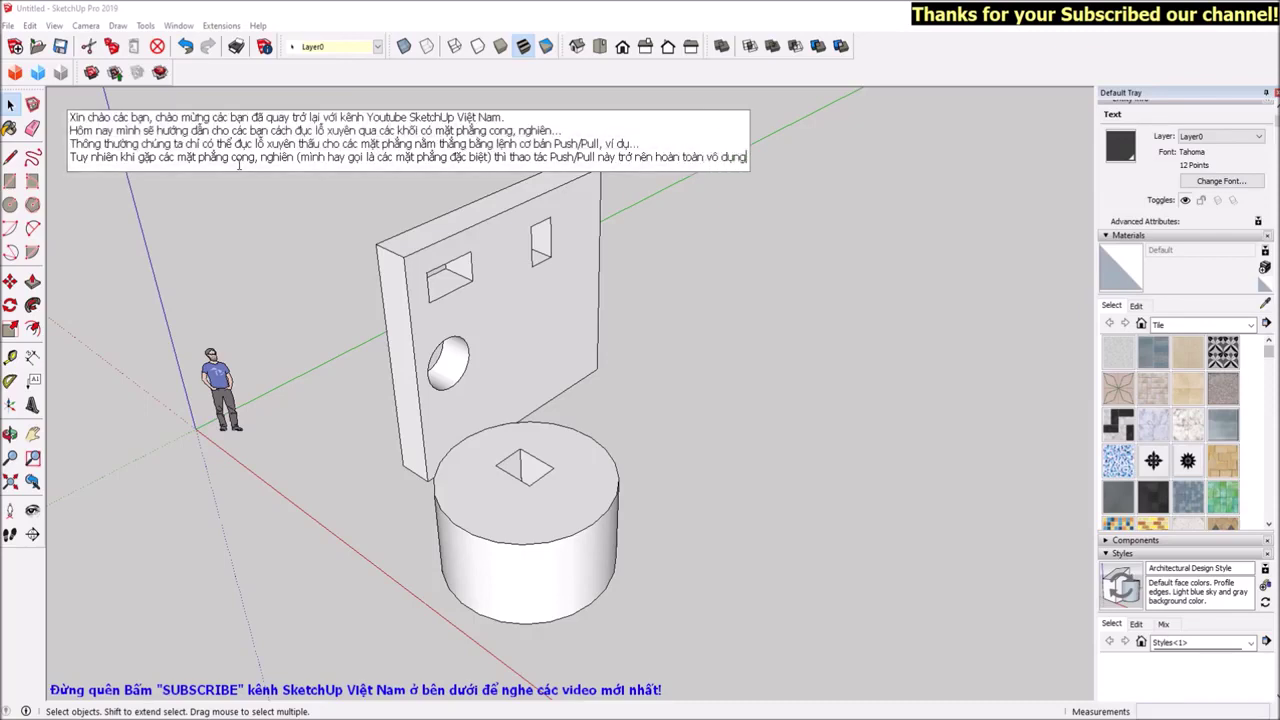
{"action": "type", "text": ". Ví dụ:"}
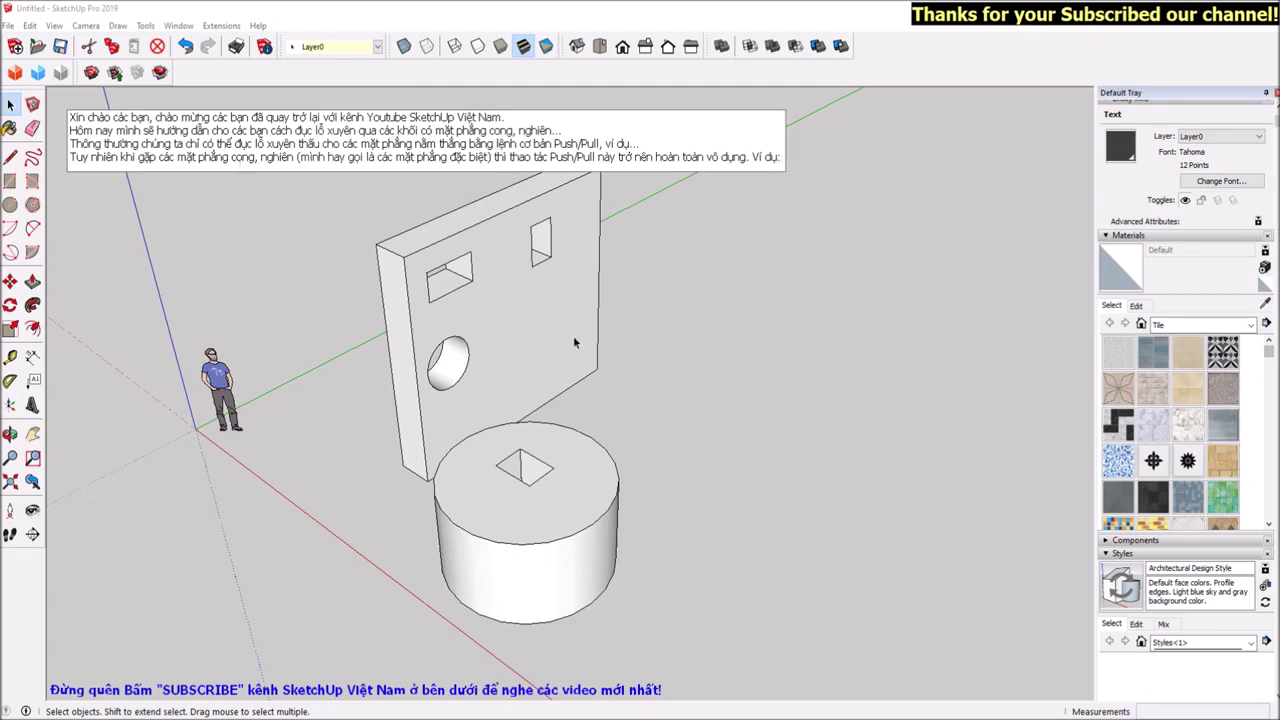
{"action": "left_click", "coordinate": [587, 545]}
{"action": "mouse_move", "coordinate": [577, 609]}
{"action": "middle_mouse_down"}
{"action": "mouse_move", "coordinate": [398, 556]}
{"action": "mouse_move", "coordinate": [521, 490]}
{"action": "middle_mouse_up"}
{"action": "left_click", "coordinate": [521, 490]}
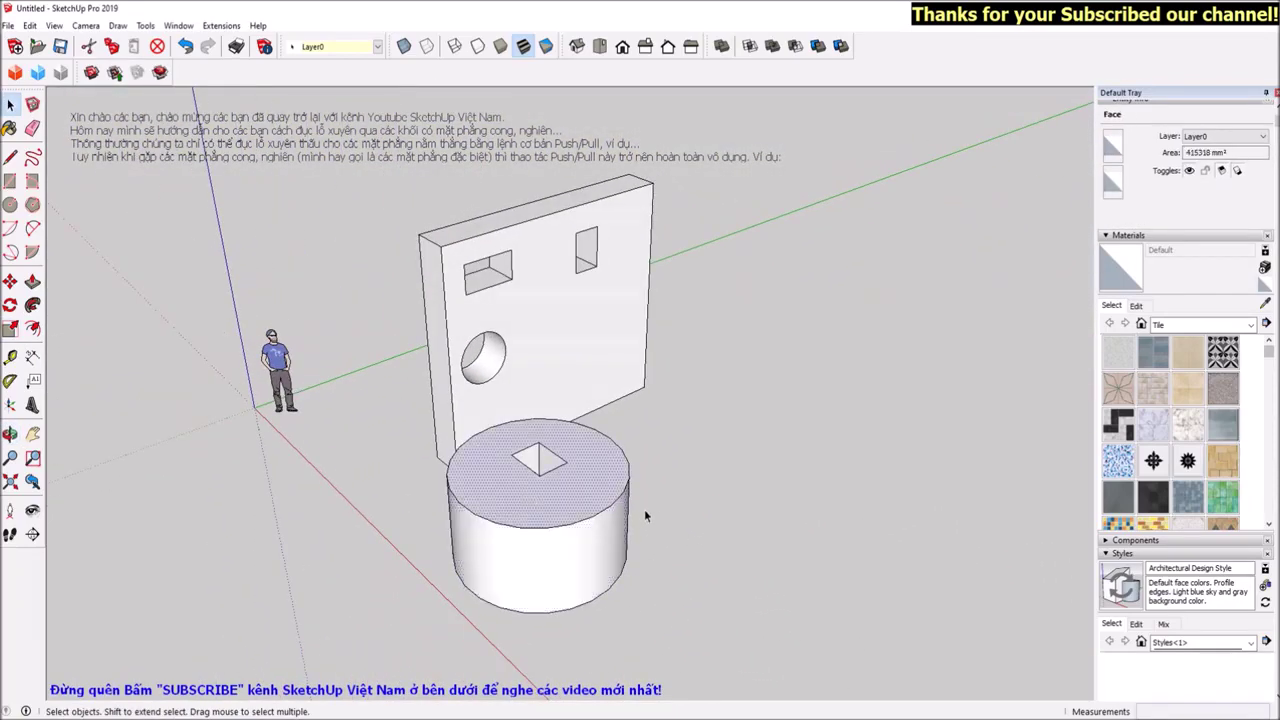
{"action": "key", "text": "ctrl+z"}
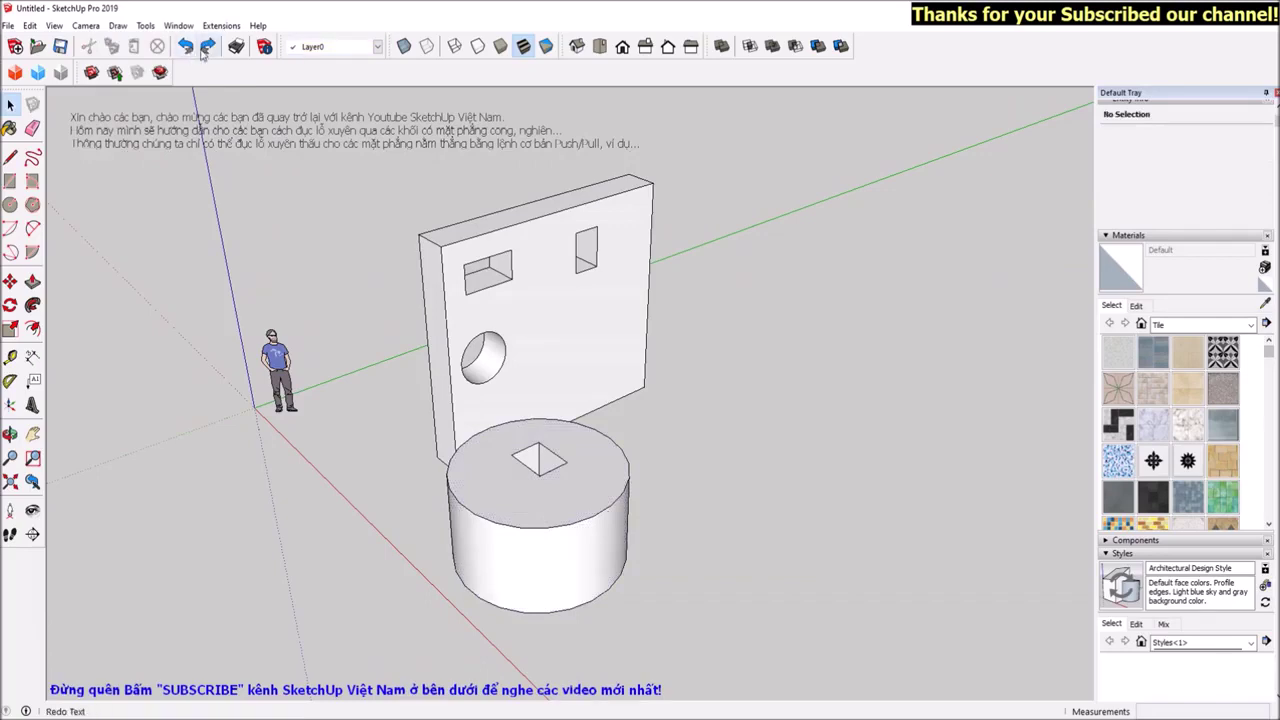
{"action": "left_click", "coordinate": [203, 50]}
{"action": "left_click", "coordinate": [545, 470]}
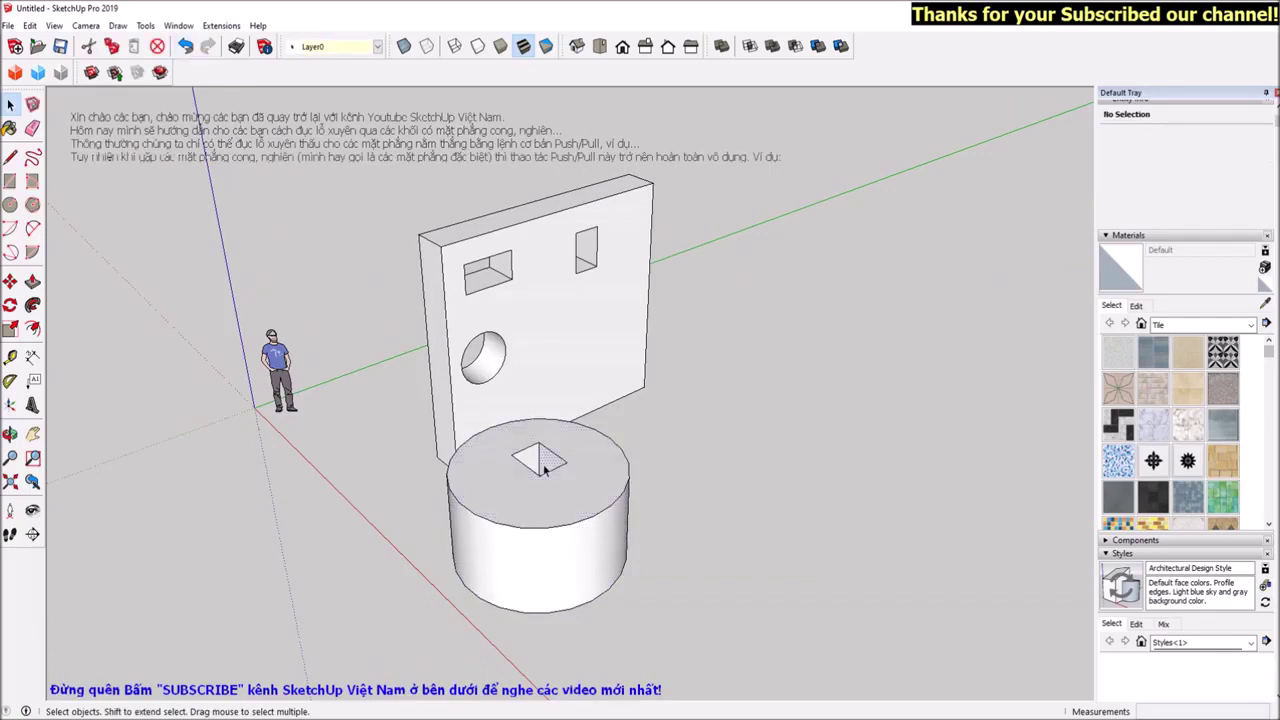
{"action": "left_click", "coordinate": [718, 525]}
{"action": "key", "text": "o"}
{"action": "left_click_drag", "start_coordinate": [709, 486], "coordinate": [597, 516]}
{"action": "scroll", "coordinate": [597, 516], "scroll_direction": "down", "scroll_amount": 3}
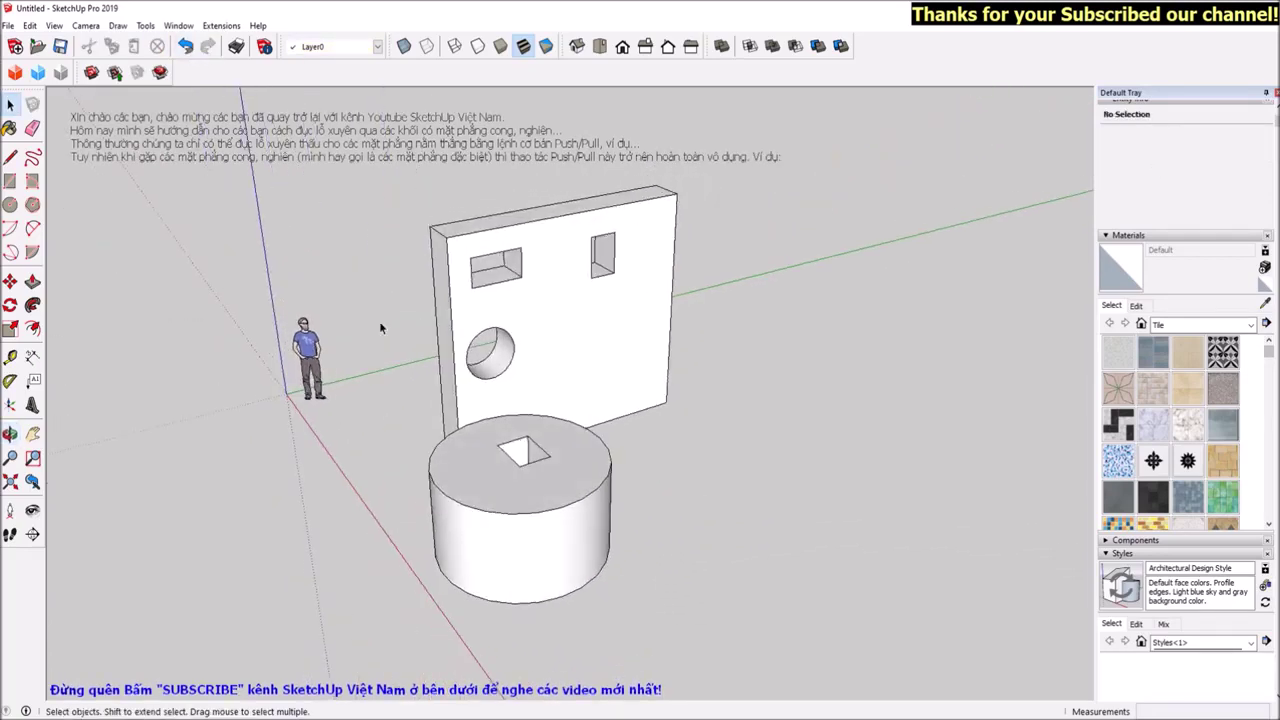
{"action": "scroll", "coordinate": [379, 321], "scroll_direction": "down", "scroll_amount": 2}
{"action": "left_click_drag", "start_coordinate": [605, 640], "coordinate": [763, 634]}
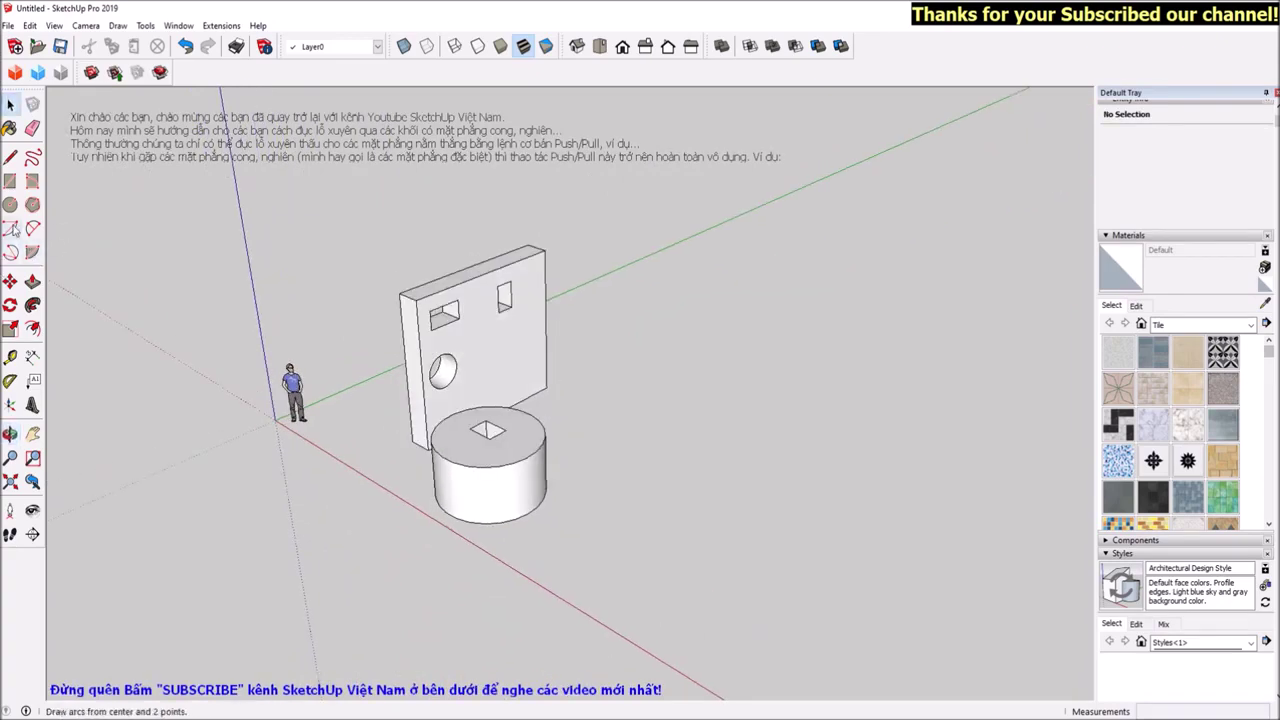
Draw a rectangle beside the cylinder and extrude it upward into a box
{"action": "left_click", "coordinate": [10, 183]}
{"action": "left_click", "coordinate": [621, 563]}
{"action": "left_click", "coordinate": [806, 523]}
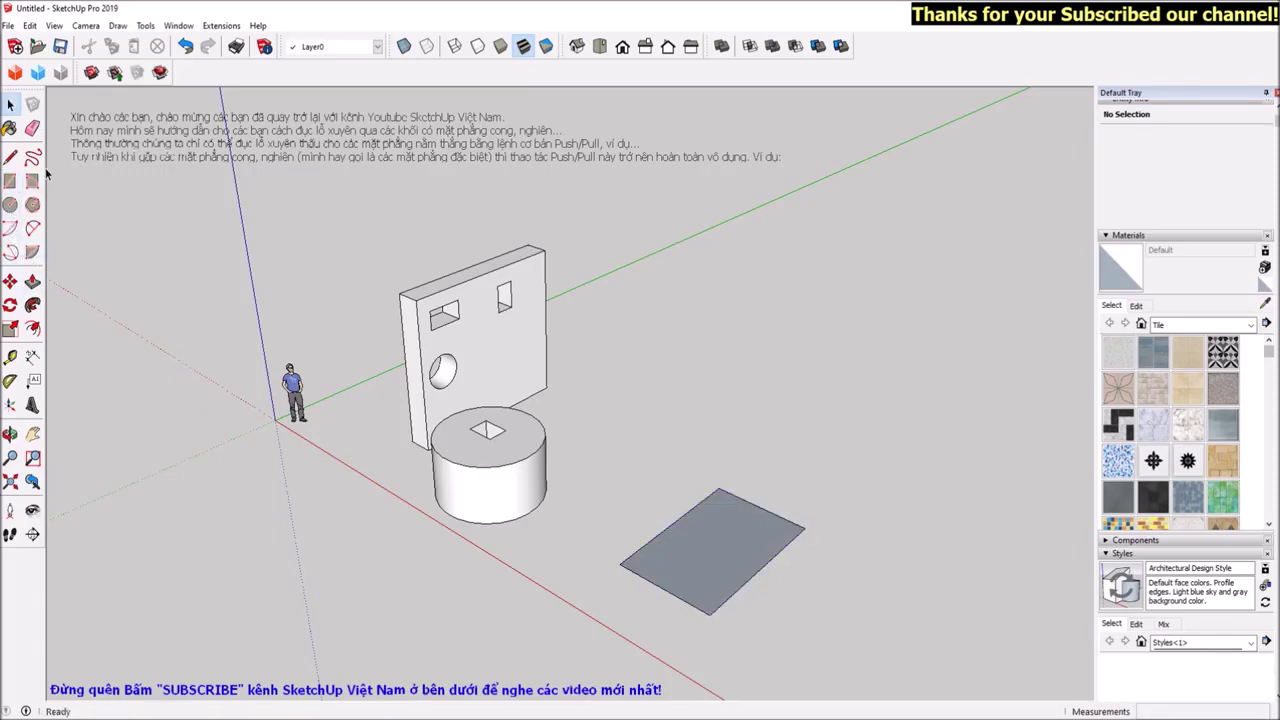
{"action": "left_click", "coordinate": [32, 281]}
{"action": "left_click_drag", "start_coordinate": [686, 557], "coordinate": [685, 392]}
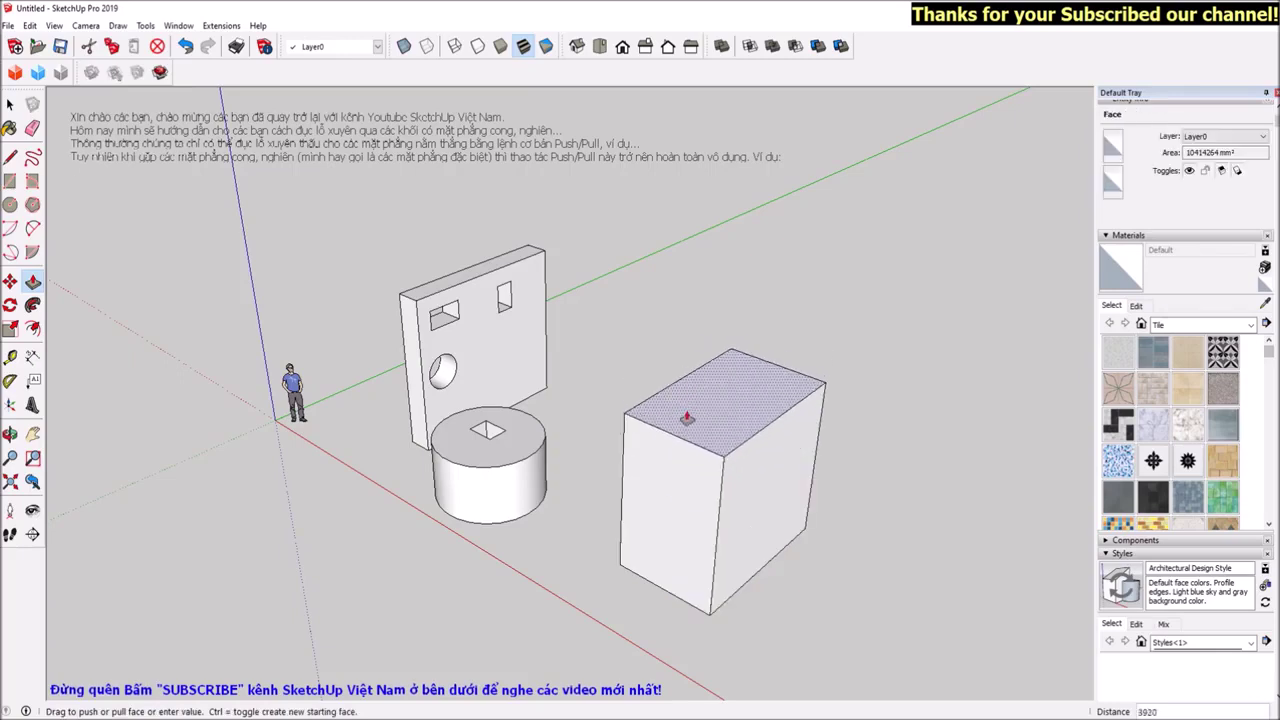
Move the box's top back edge so the block gets a slanted face
{"action": "key", "text": "space"}
{"action": "left_click", "coordinate": [713, 453]}
{"action": "key", "text": "ctrl+t"}
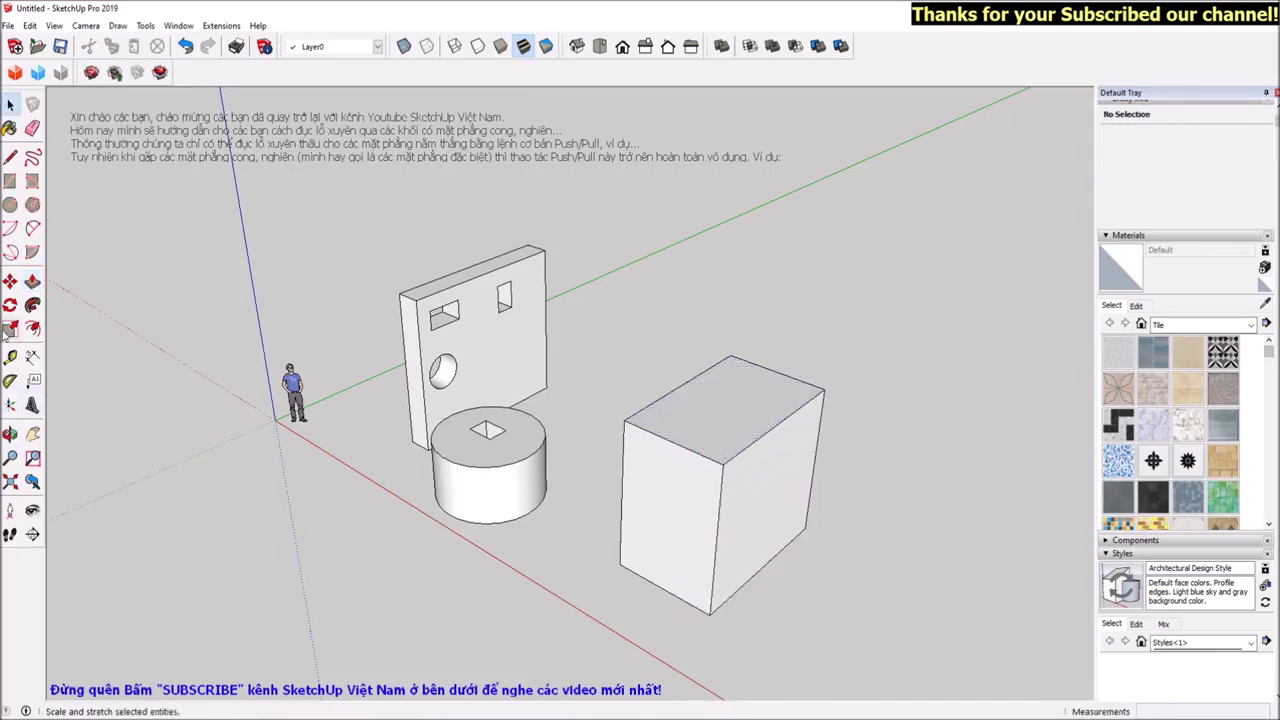
{"action": "left_click", "coordinate": [756, 442]}
{"action": "key", "text": "m"}
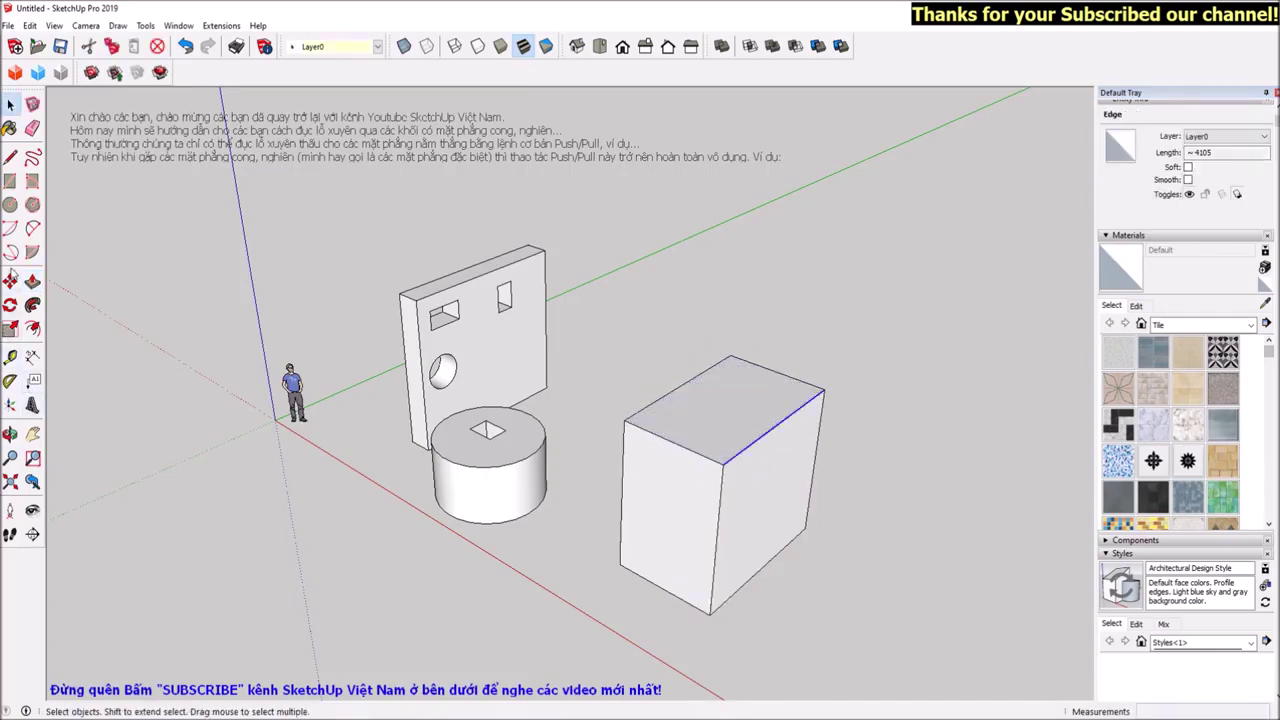
{"action": "left_click_drag", "start_coordinate": [768, 430], "coordinate": [720, 410]}
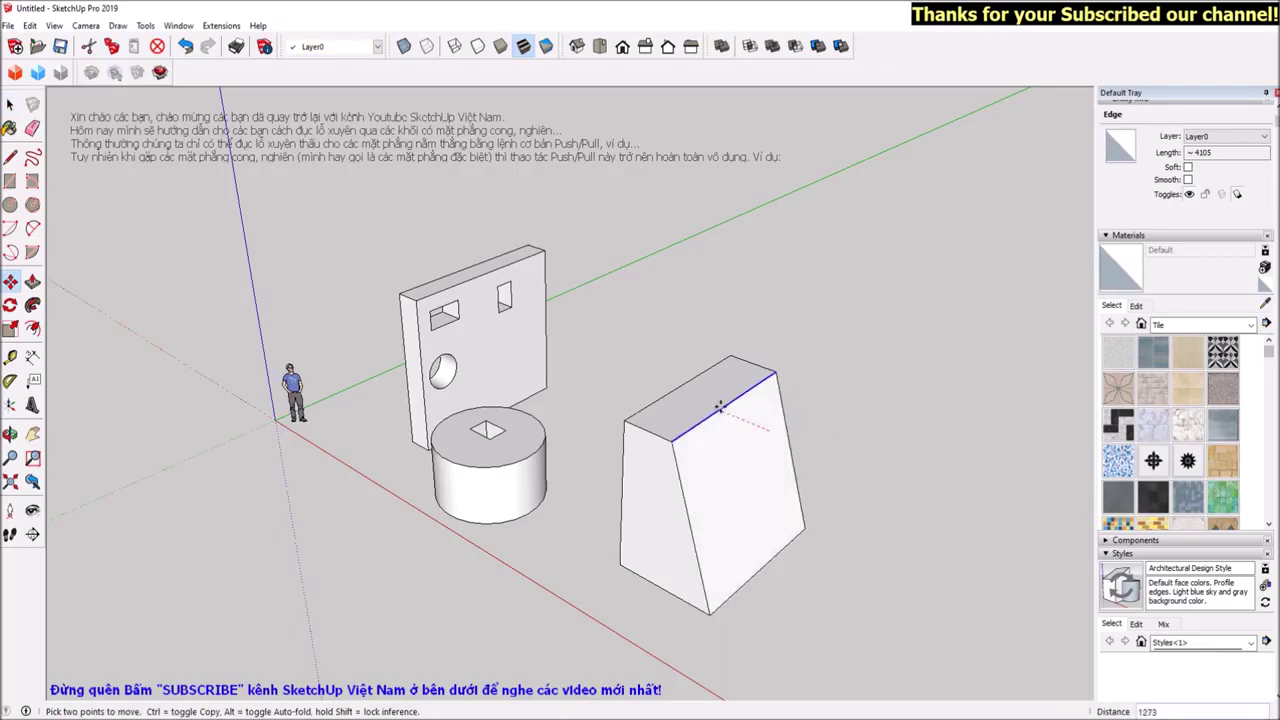
{"action": "key", "text": "space"}
{"action": "scroll", "coordinate": [700, 450], "scroll_direction": "down", "scroll_amount": 2}
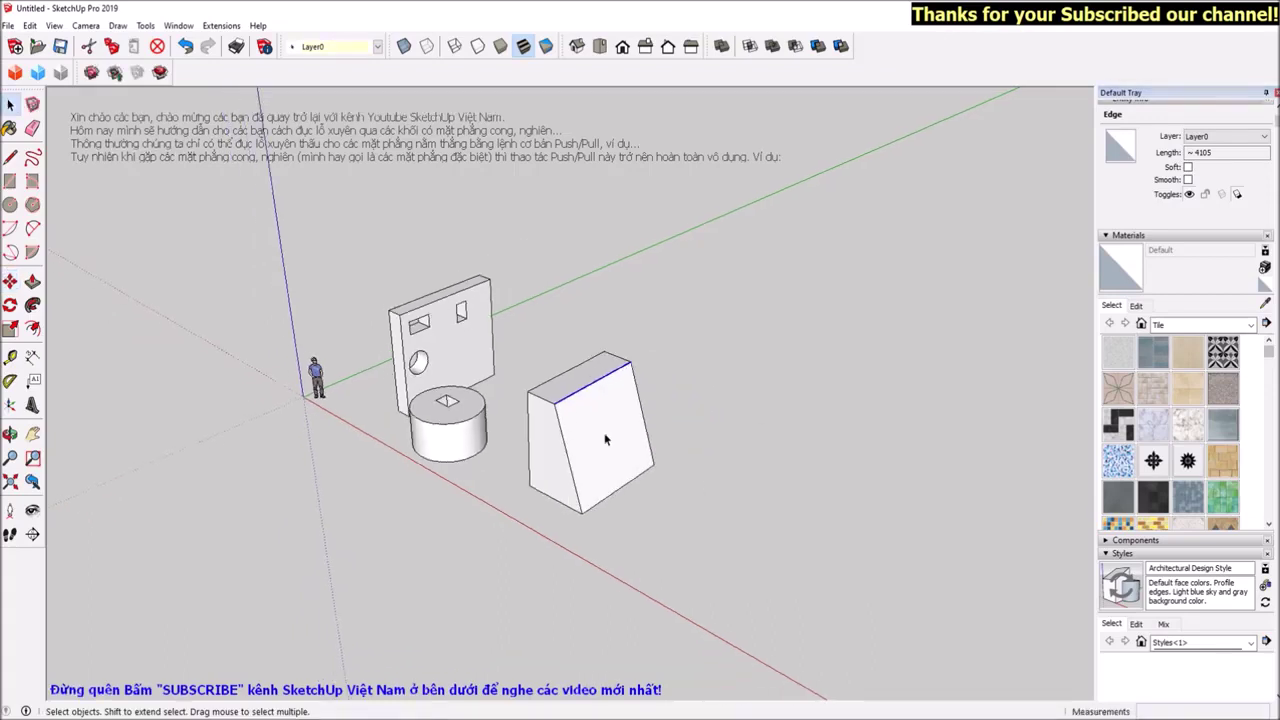
{"action": "scroll", "coordinate": [605, 440], "scroll_direction": "up", "scroll_amount": 2}
{"action": "scroll", "coordinate": [575, 379], "scroll_direction": "up", "scroll_amount": 3}
{"action": "left_click", "coordinate": [354, 591]}
{"action": "mouse_move", "coordinate": [354, 591]}
{"action": "middle_mouse_down"}
{"action": "mouse_move", "coordinate": [491, 391]}
{"action": "mouse_move", "coordinate": [429, 500]}
{"action": "mouse_move", "coordinate": [487, 632]}
{"action": "mouse_move", "coordinate": [560, 405]}
{"action": "middle_mouse_up"}
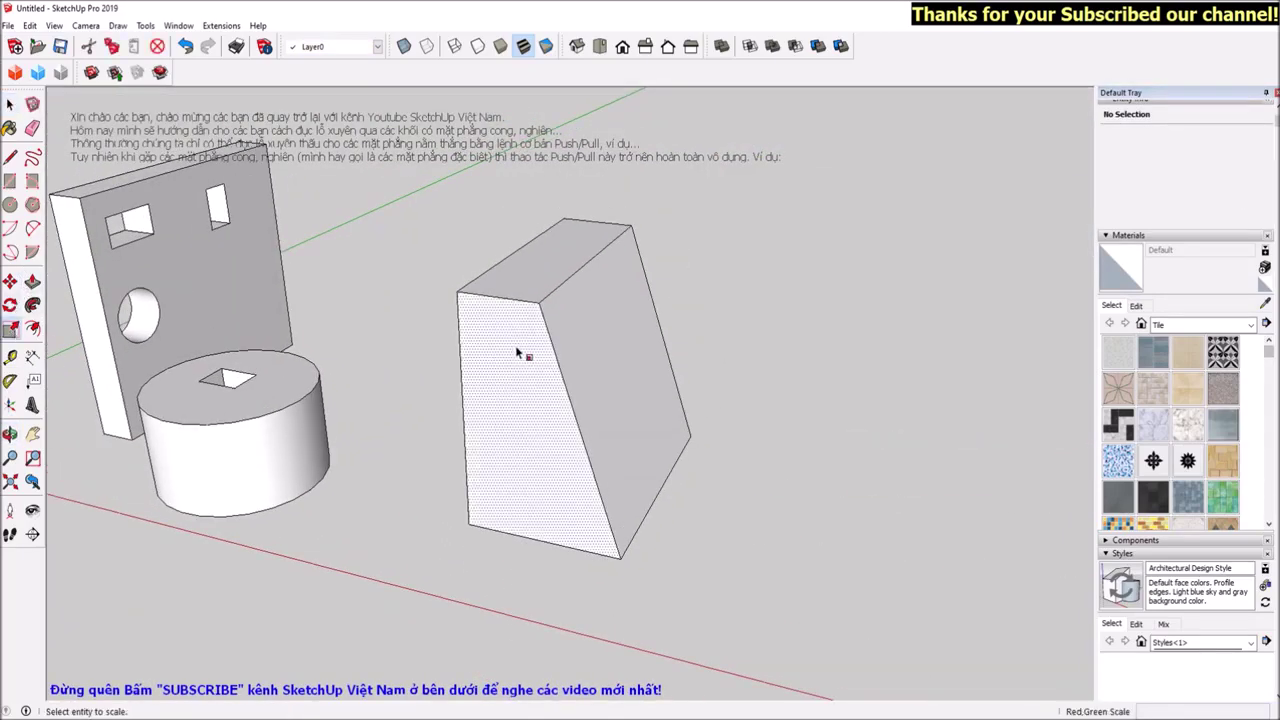
{"action": "left_click", "coordinate": [691, 423]}
Draw a small rectangle on the slanted face and push it into the block
{"action": "mouse_move", "coordinate": [691, 423]}
{"action": "middle_mouse_down"}
{"action": "mouse_move", "coordinate": [520, 458]}
{"action": "mouse_move", "coordinate": [520, 442]}
{"action": "middle_mouse_up"}
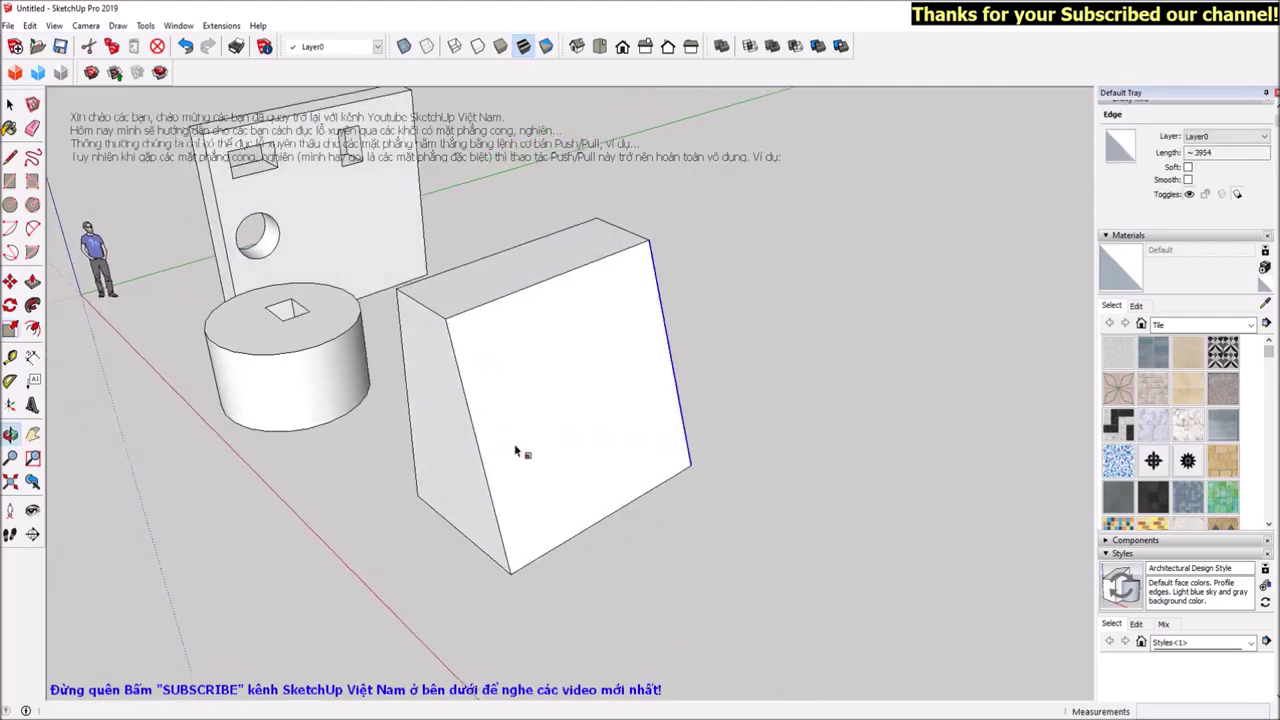
{"action": "key", "text": "r"}
{"action": "left_click", "coordinate": [535, 351]}
{"action": "left_click", "coordinate": [585, 400]}
{"action": "key", "text": "space"}
{"action": "middle_click_drag", "start_coordinate": [390, 514], "coordinate": [480, 500]}
{"action": "key", "text": "t"}
{"action": "key", "text": "p"}
{"action": "left_click_drag", "start_coordinate": [609, 374], "coordinate": [474, 409]}
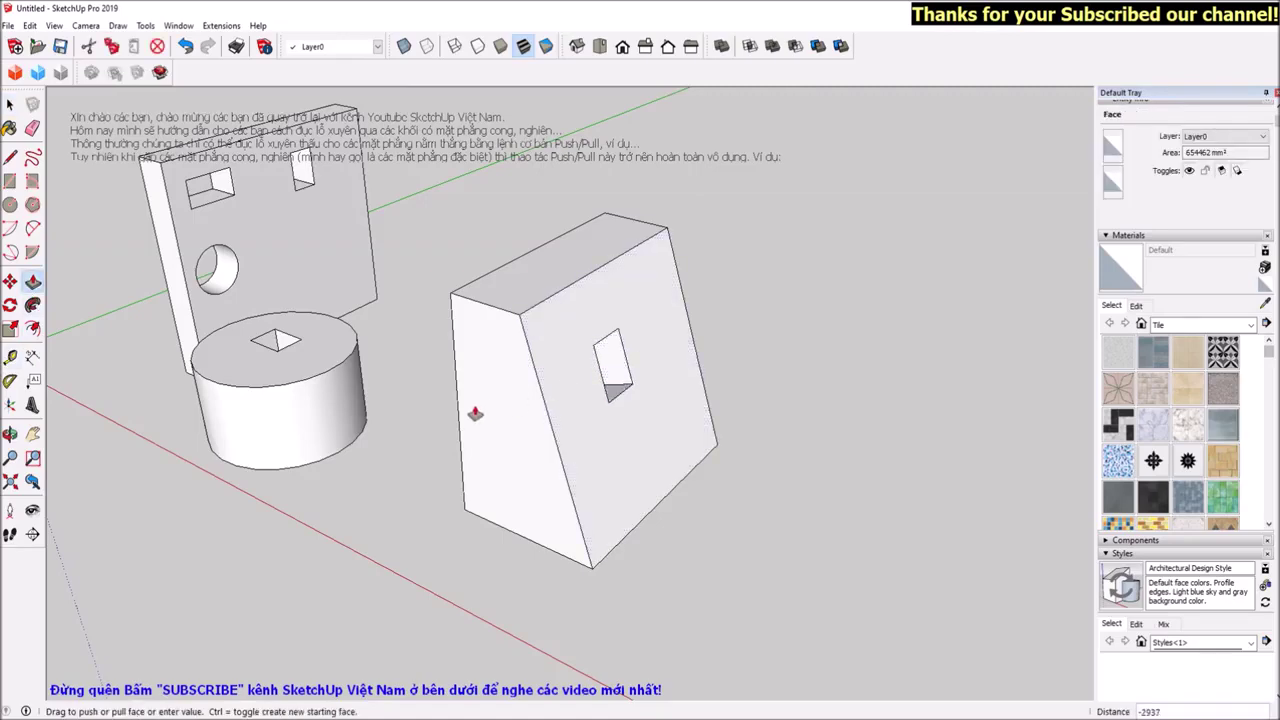
Orbit and zoom around the three blocks to inspect the new hole
{"action": "key", "text": "o"}
{"action": "mouse_move", "coordinate": [800, 457]}
{"action": "middle_mouse_down"}
{"action": "mouse_move", "coordinate": [463, 437]}
{"action": "mouse_move", "coordinate": [409, 366]}
{"action": "mouse_move", "coordinate": [615, 486]}
{"action": "mouse_move", "coordinate": [675, 386]}
{"action": "middle_mouse_up"}
{"action": "key", "text": "space"}
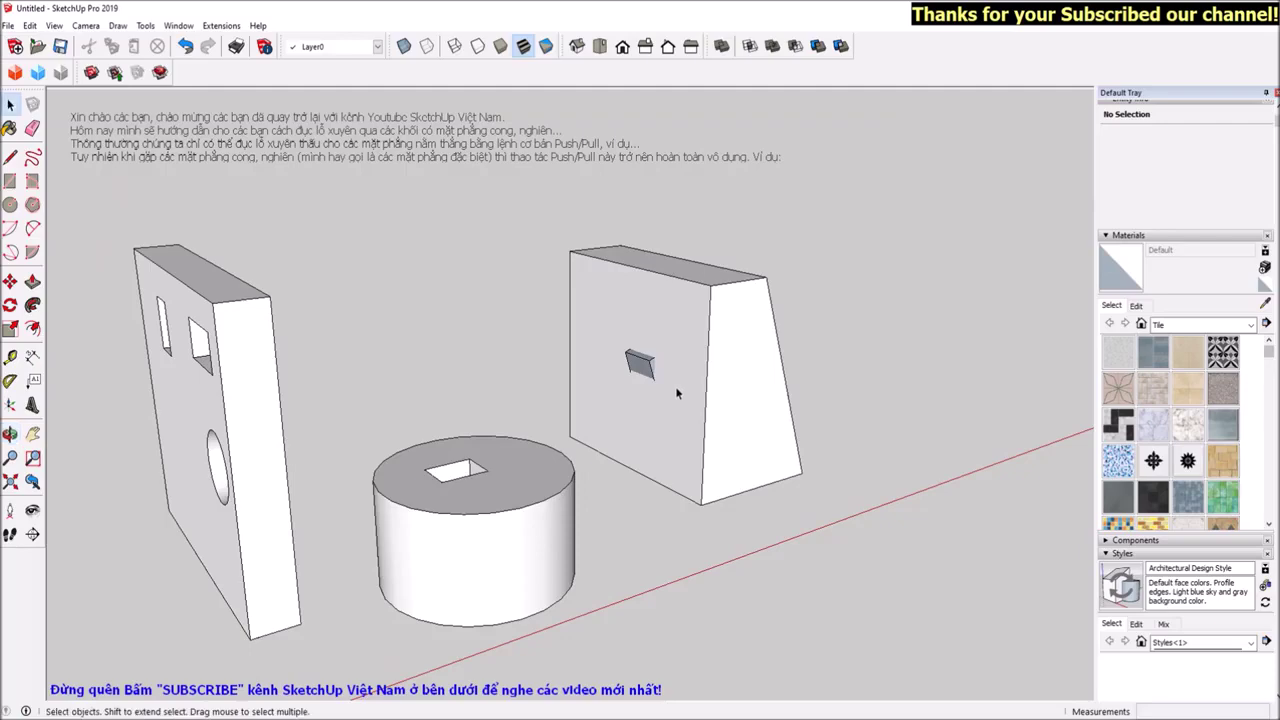
{"action": "scroll", "coordinate": [594, 361], "scroll_direction": "up", "scroll_amount": 5}
{"action": "scroll", "coordinate": [634, 375], "scroll_direction": "down", "scroll_amount": 2}
{"action": "scroll", "coordinate": [636, 381], "scroll_direction": "down", "scroll_amount": 2}
{"action": "scroll", "coordinate": [650, 420], "scroll_direction": "down", "scroll_amount": 3}
{"action": "mouse_move", "coordinate": [663, 451]}
{"action": "middle_mouse_down"}
{"action": "mouse_move", "coordinate": [817, 405]}
{"action": "mouse_move", "coordinate": [486, 358]}
{"action": "mouse_move", "coordinate": [895, 630]}
{"action": "middle_mouse_up"}
{"action": "scroll", "coordinate": [683, 451], "scroll_direction": "down", "scroll_amount": 3}
{"action": "scroll", "coordinate": [732, 500], "scroll_direction": "up", "scroll_amount": 3}
{"action": "scroll", "coordinate": [677, 406], "scroll_direction": "up", "scroll_amount": 2}
{"action": "mouse_move", "coordinate": [557, 509]}
{"action": "middle_mouse_down"}
{"action": "mouse_move", "coordinate": [749, 509]}
{"action": "mouse_move", "coordinate": [665, 515]}
{"action": "mouse_move", "coordinate": [737, 506]}
{"action": "mouse_move", "coordinate": [802, 521]}
{"action": "middle_mouse_up"}
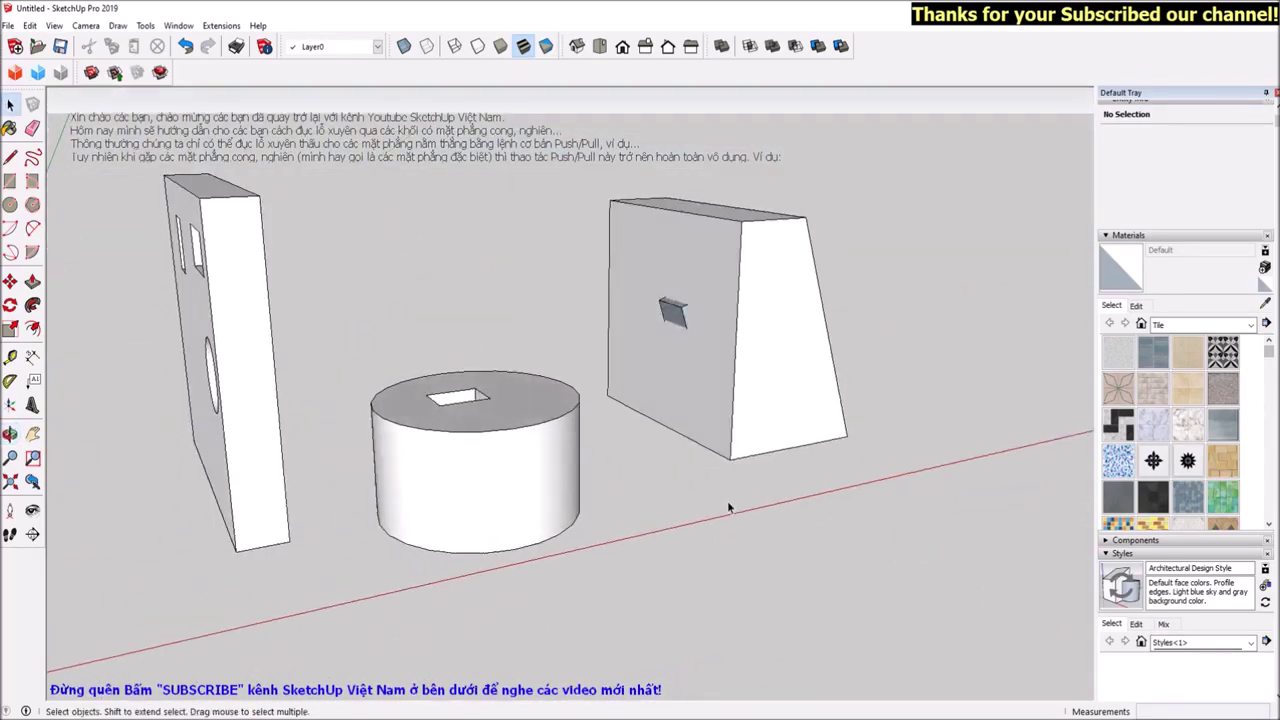
{"action": "scroll", "coordinate": [652, 440], "scroll_direction": "down", "scroll_amount": 2}
{"action": "scroll", "coordinate": [690, 370], "scroll_direction": "up", "scroll_amount": 4}
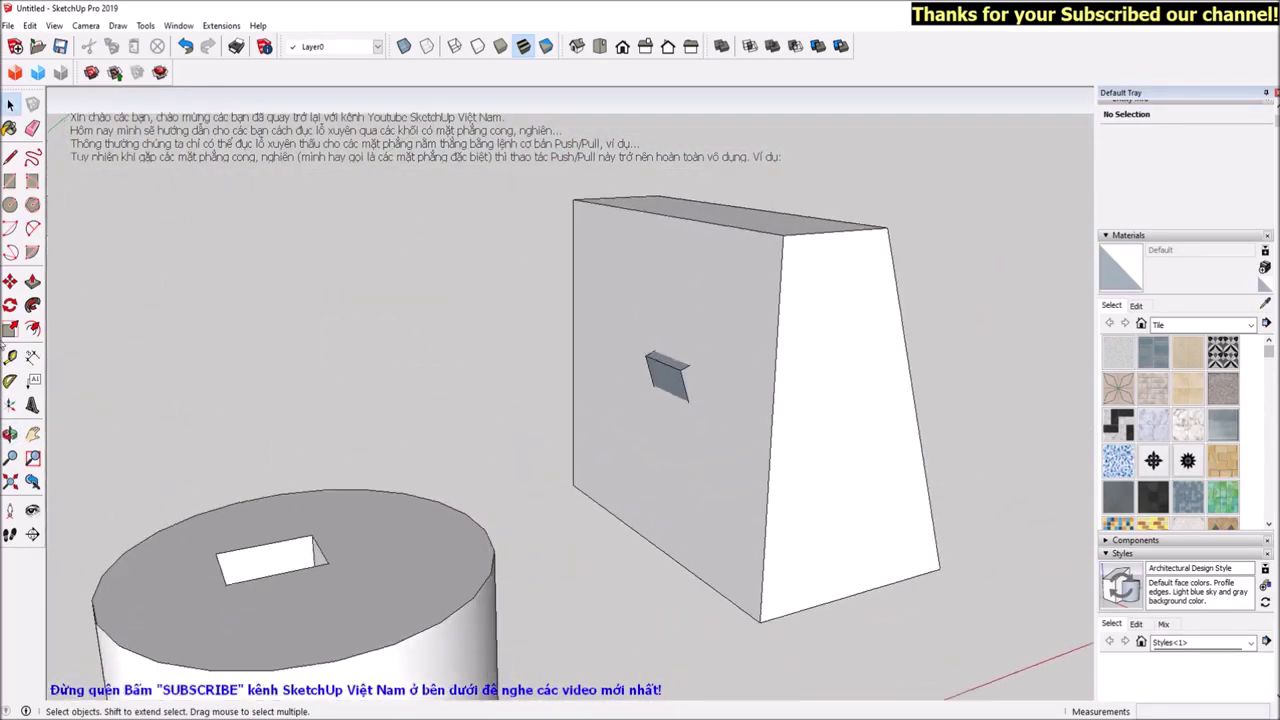
{"action": "left_click", "coordinate": [10, 204]}
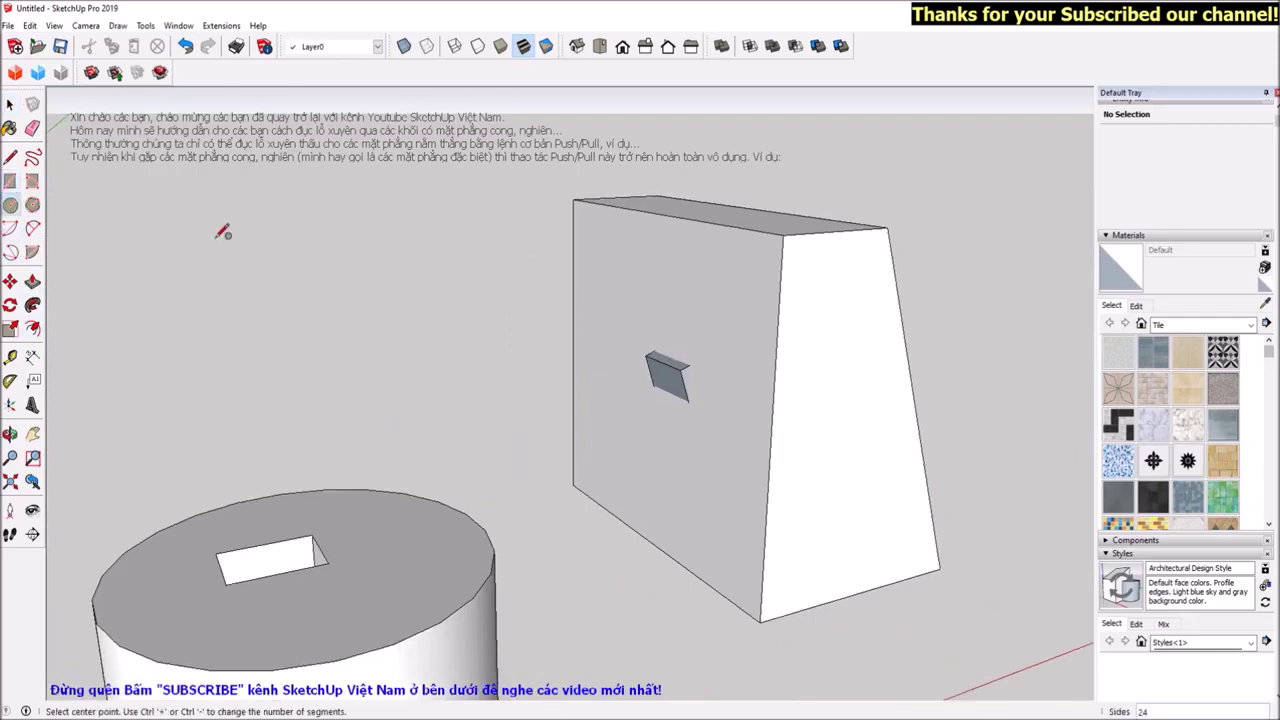
Draw a circle on the block's upright face and pull it out slightly
{"action": "middle_click_drag", "start_coordinate": [571, 400], "coordinate": [531, 251]}
{"action": "left_click", "coordinate": [486, 221]}
{"action": "left_click", "coordinate": [512, 232]}
{"action": "key", "text": "space"}
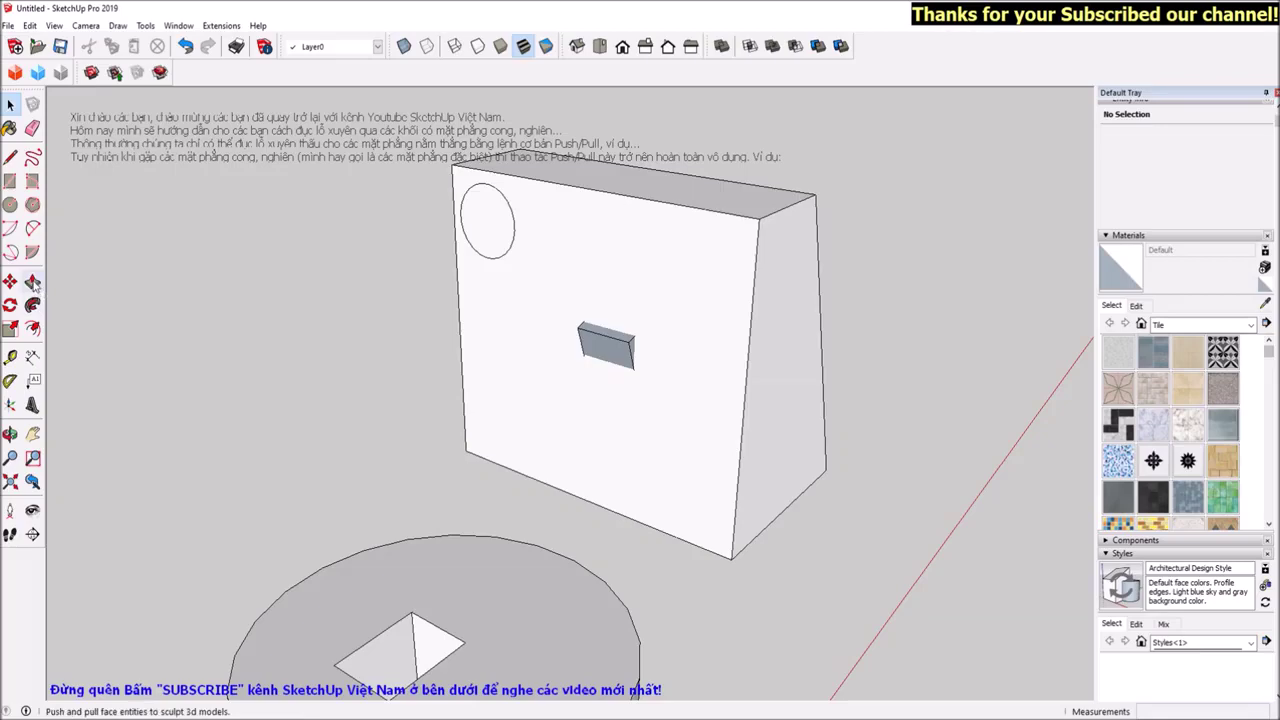
{"action": "left_click", "coordinate": [32, 283]}
{"action": "left_click", "coordinate": [480, 228]}
Push the circle back through the block as a round hole and zoom out over the scene
{"action": "mouse_move", "coordinate": [580, 206]}
{"action": "middle_mouse_down"}
{"action": "mouse_move", "coordinate": [229, 457]}
{"action": "mouse_move", "coordinate": [692, 366]}
{"action": "middle_mouse_up"}
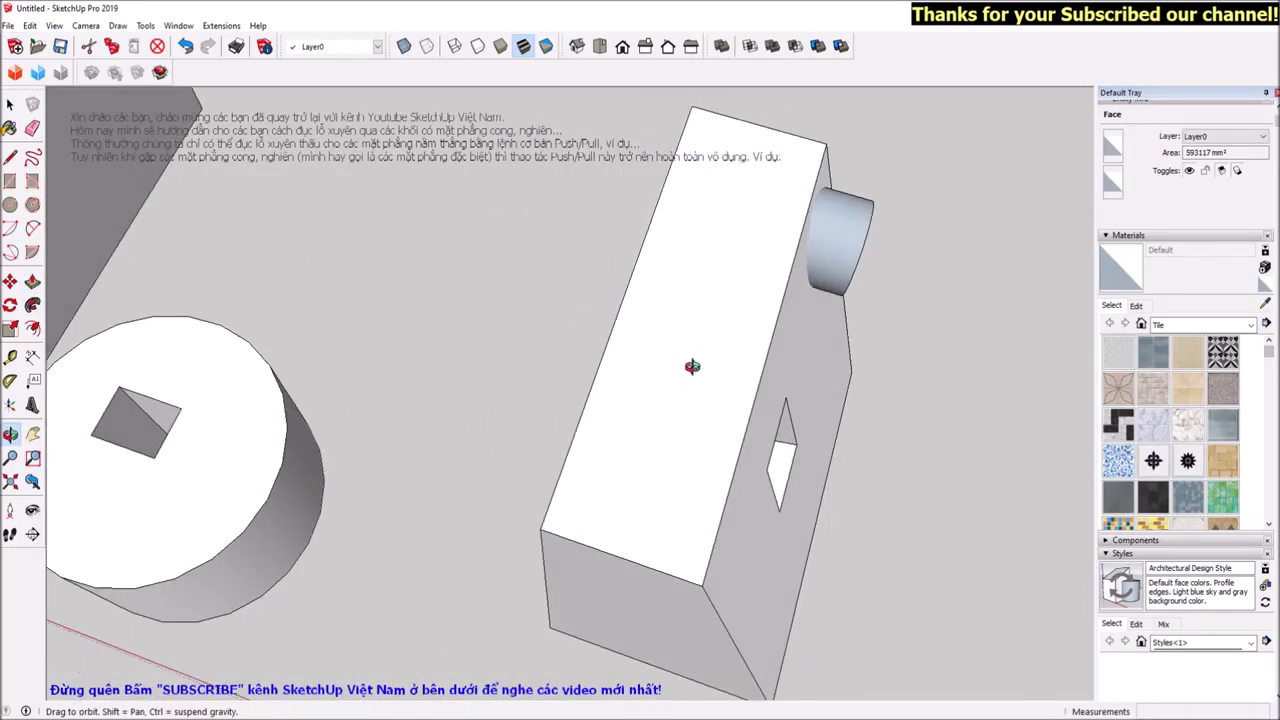
{"action": "key", "text": "p"}
{"action": "left_click", "coordinate": [820, 232]}
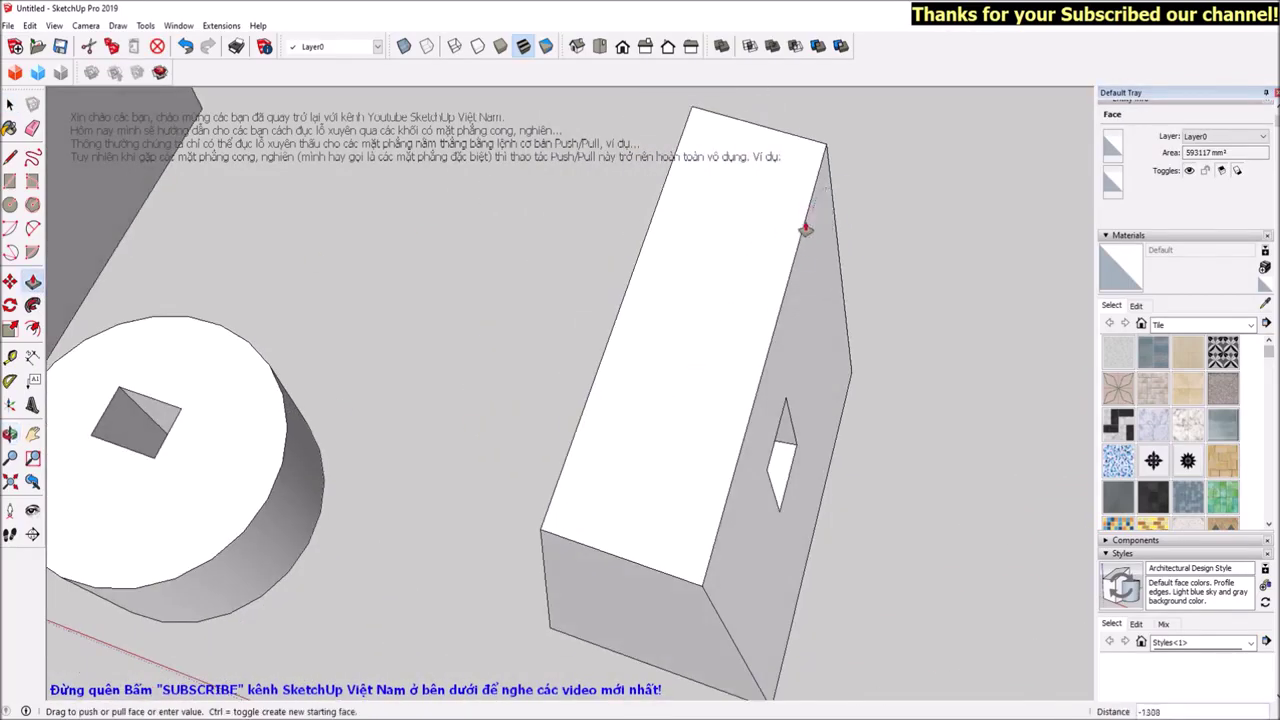
{"action": "key", "text": "space"}
{"action": "mouse_move", "coordinate": [636, 317]}
{"action": "middle_mouse_down"}
{"action": "mouse_move", "coordinate": [809, 217]}
{"action": "mouse_move", "coordinate": [514, 271]}
{"action": "mouse_move", "coordinate": [261, 387]}
{"action": "mouse_move", "coordinate": [654, 404]}
{"action": "mouse_move", "coordinate": [516, 411]}
{"action": "mouse_move", "coordinate": [391, 442]}
{"action": "mouse_move", "coordinate": [767, 465]}
{"action": "middle_mouse_up"}
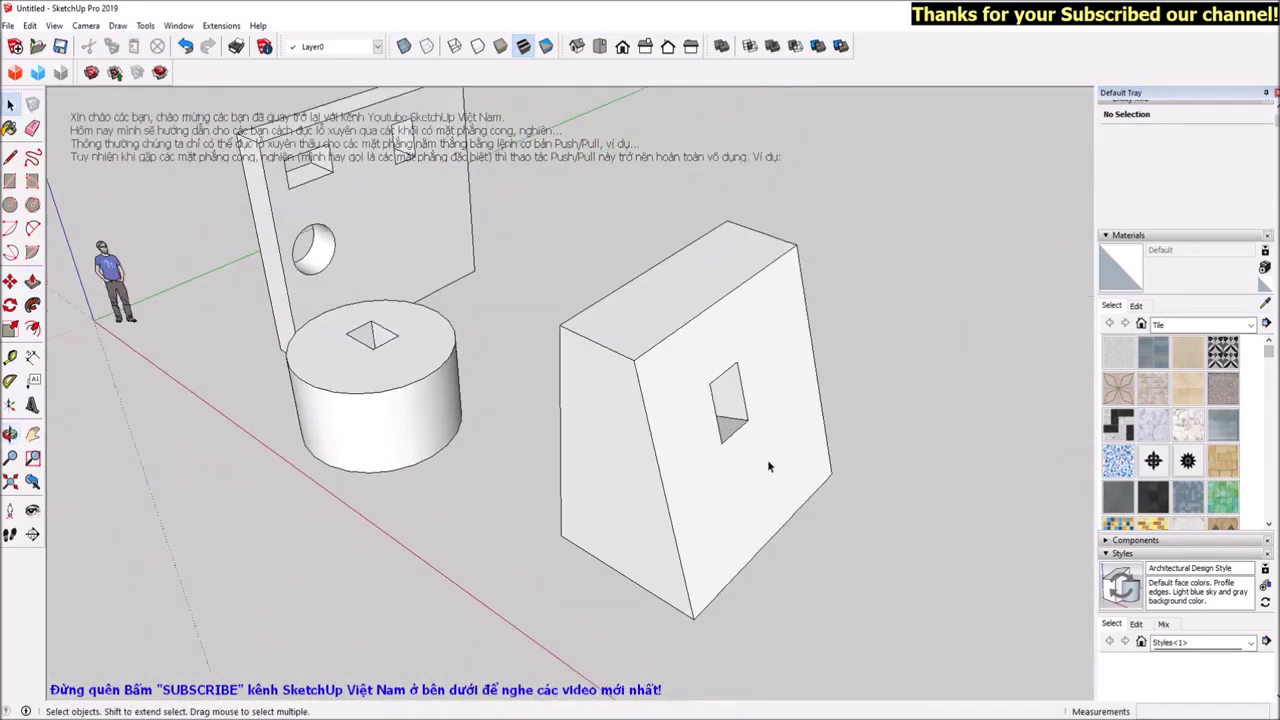
{"action": "scroll", "coordinate": [767, 466], "scroll_direction": "down", "scroll_amount": 2}
{"action": "scroll", "coordinate": [848, 473], "scroll_direction": "down", "scroll_amount": 2}
{"action": "scroll", "coordinate": [557, 524], "scroll_direction": "down", "scroll_amount": 2}
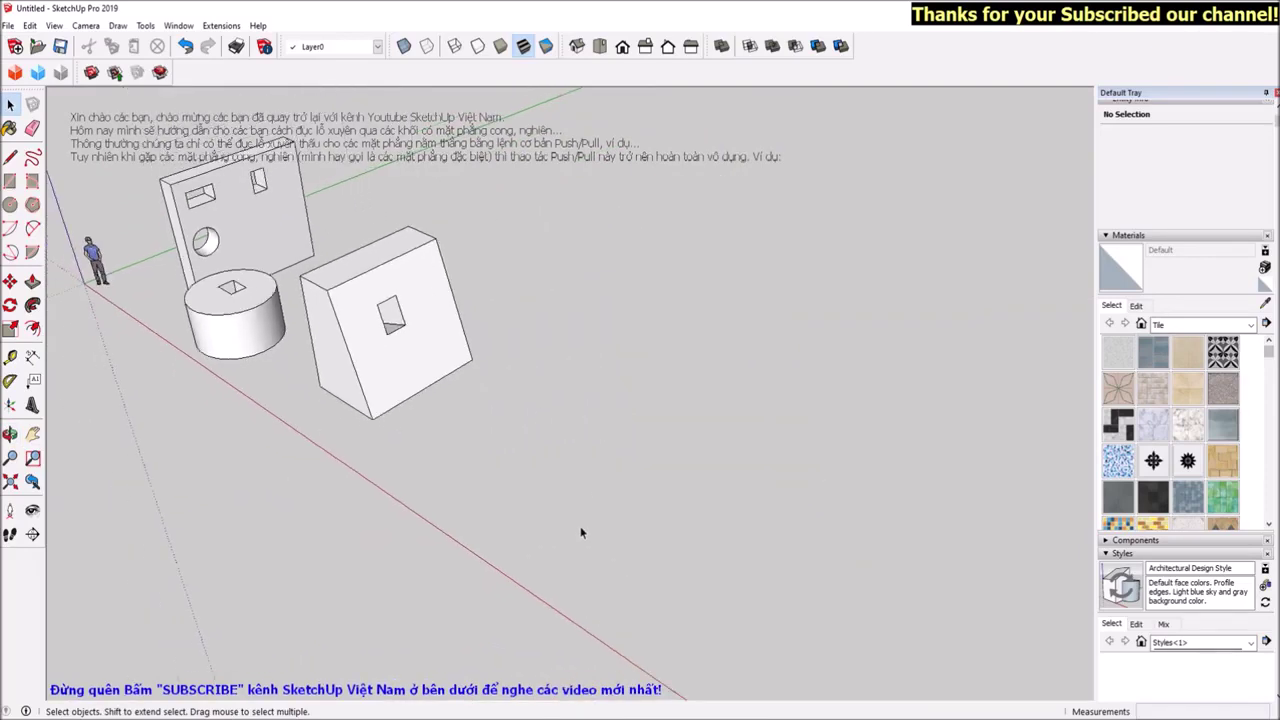
Draw a circle beside the slanted block and raise it into a tall cylinder
{"action": "scroll", "coordinate": [557, 524], "scroll_direction": "up", "scroll_amount": 2}
{"action": "left_click", "coordinate": [10, 204]}
{"action": "left_click", "coordinate": [467, 460]}
{"action": "left_click", "coordinate": [541, 476]}
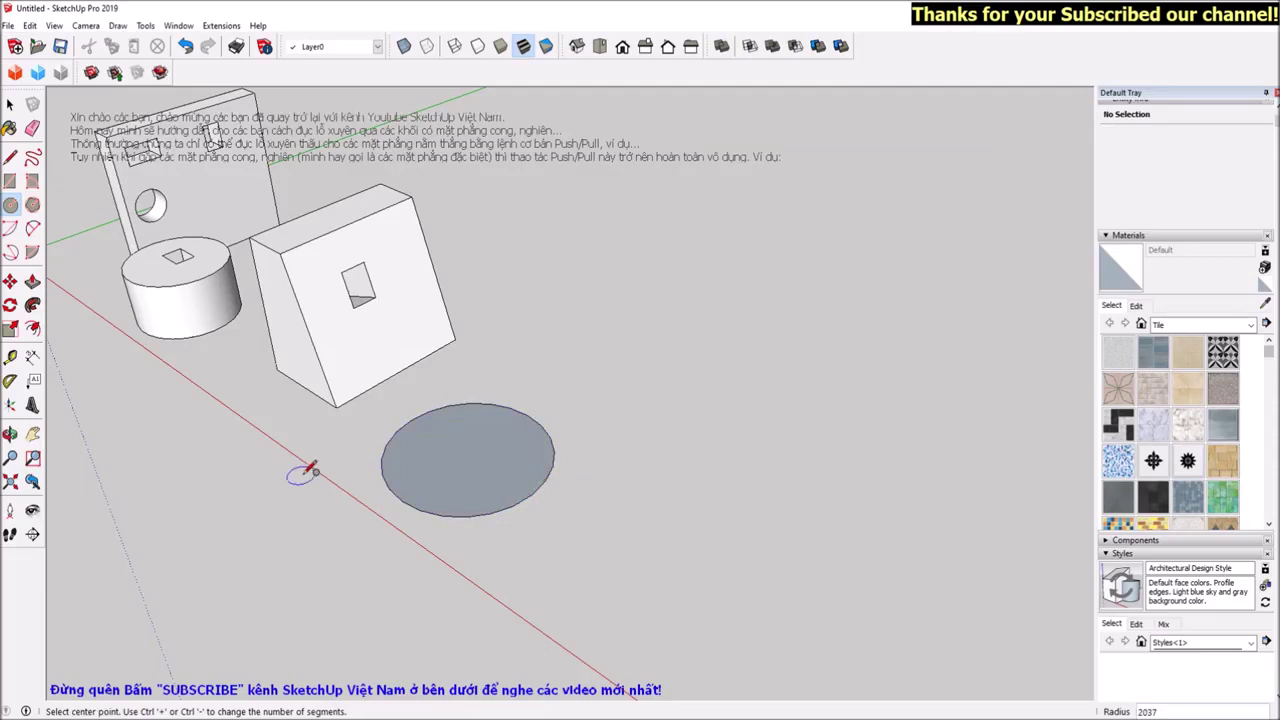
{"action": "key", "text": "p"}
{"action": "left_click", "coordinate": [460, 463]}
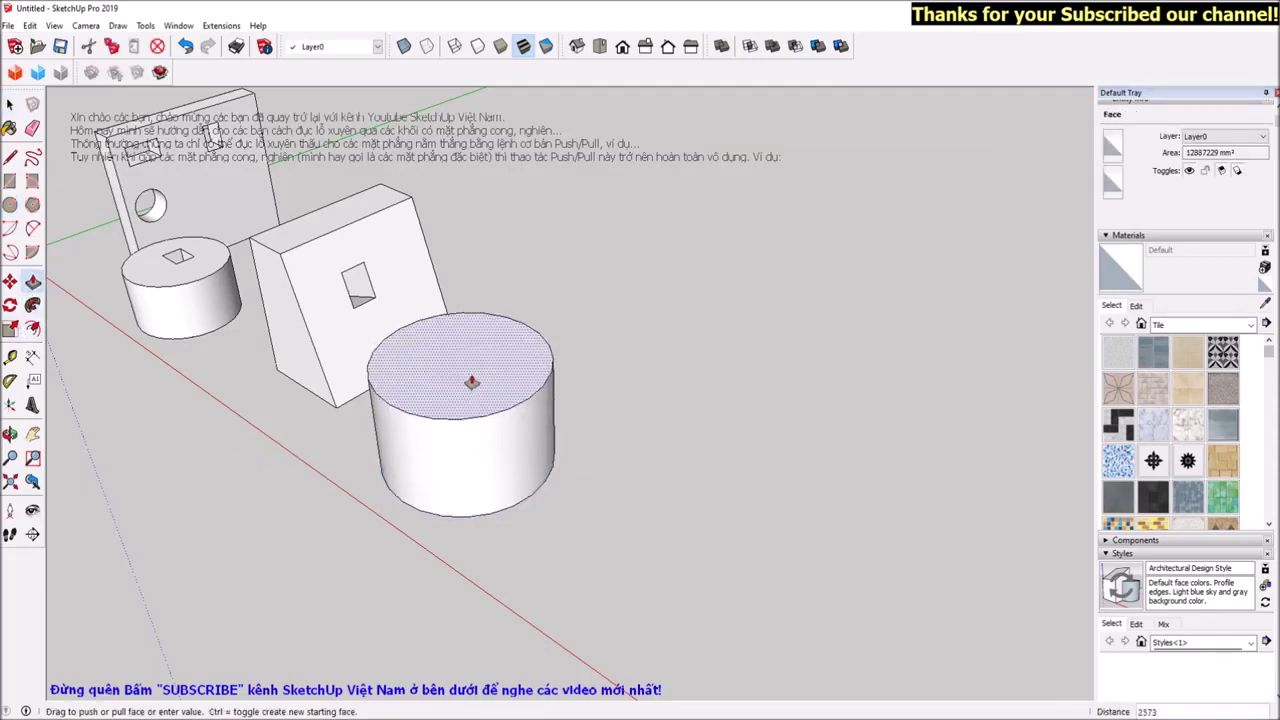
{"action": "left_click", "coordinate": [466, 346]}
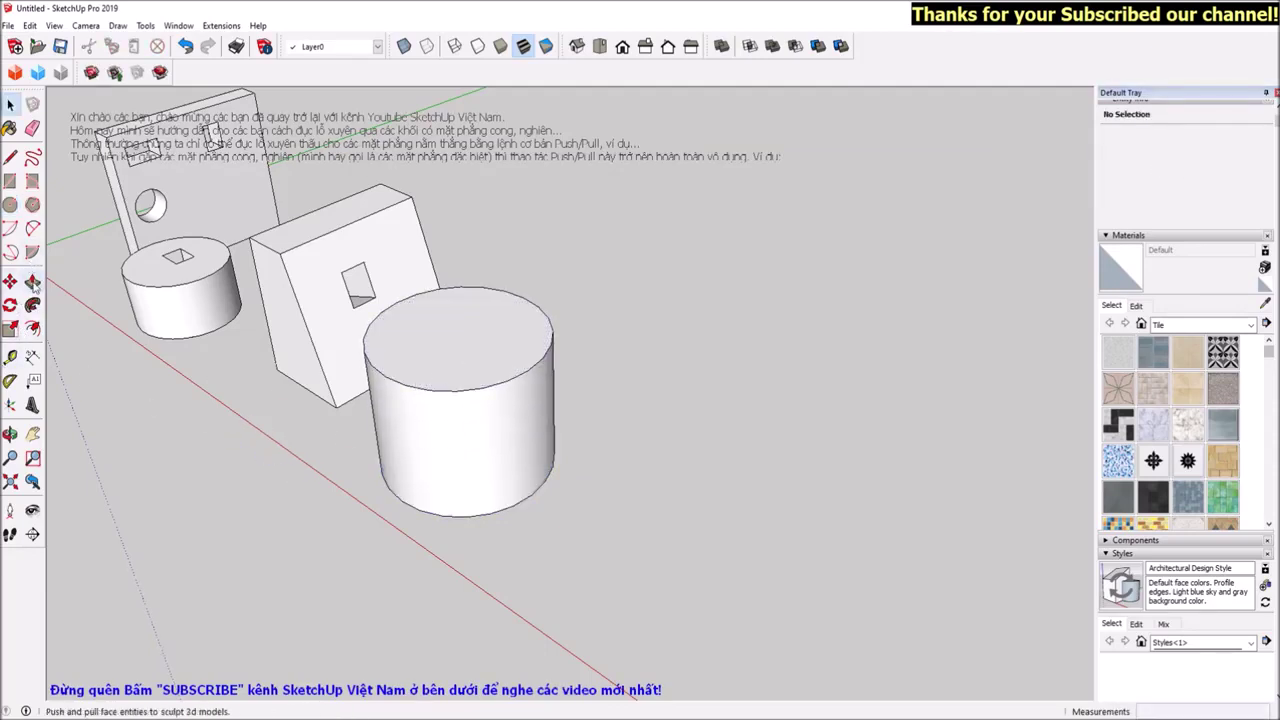
Outline a small rectangle on the cylinder's curved side and try Push/Pull on it
{"action": "left_click", "coordinate": [10, 180]}
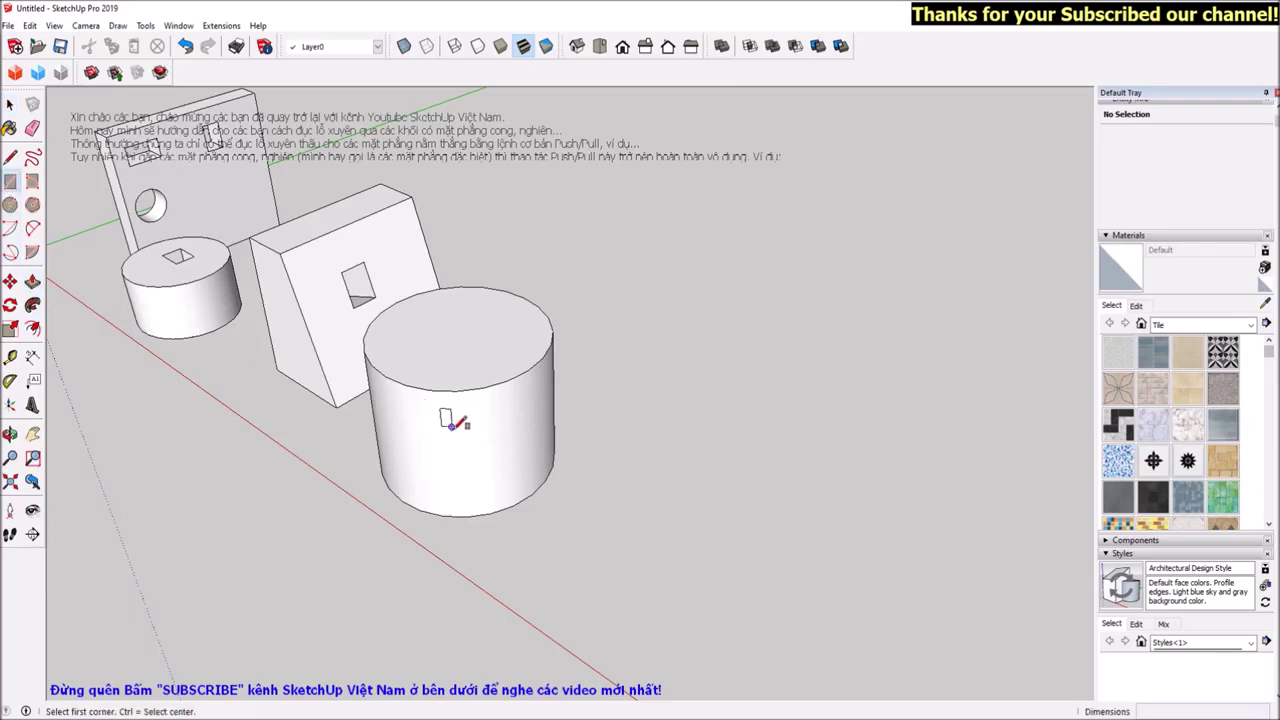
{"action": "left_click", "coordinate": [449, 438]}
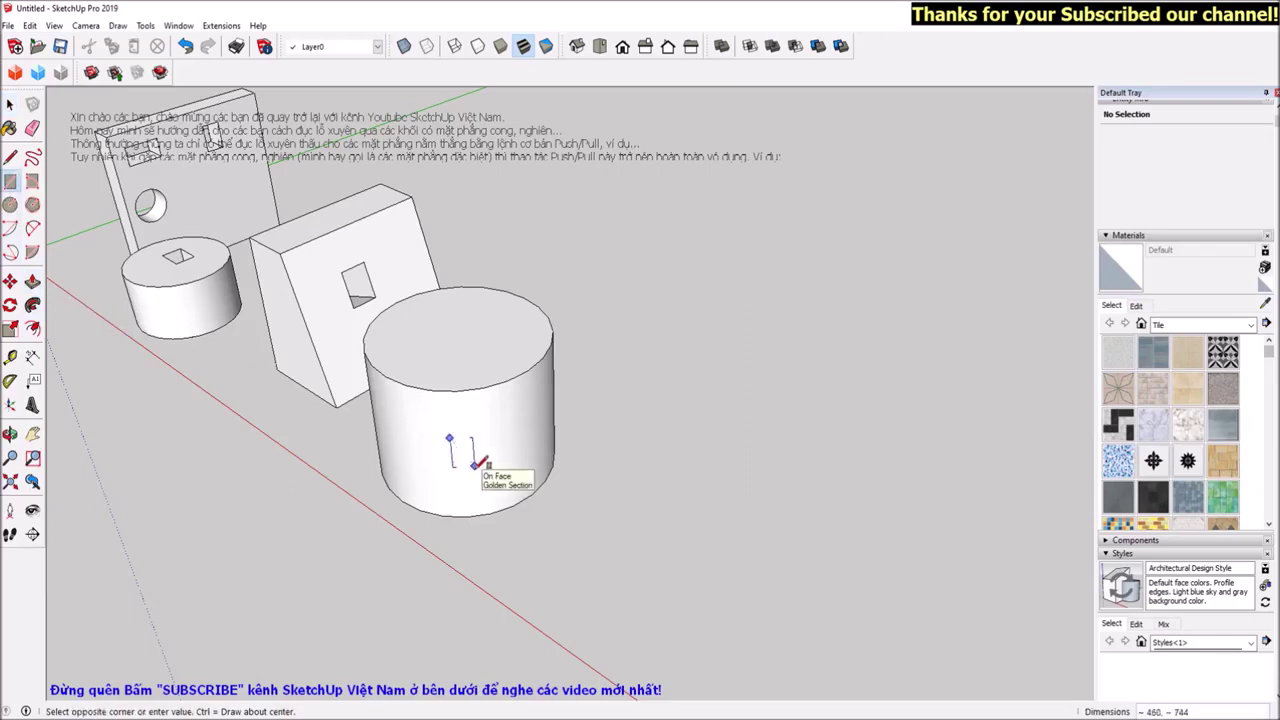
{"action": "left_click", "coordinate": [476, 464]}
{"action": "key", "text": "space"}
{"action": "left_click", "coordinate": [32, 281]}
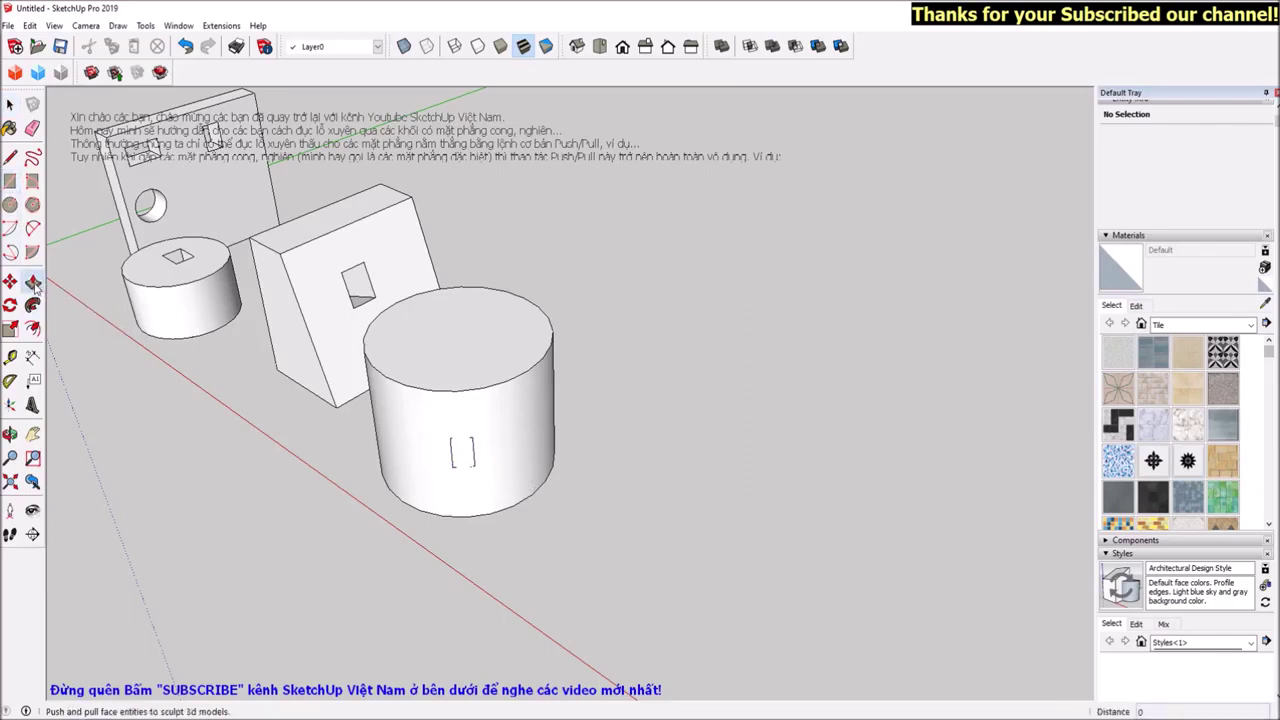
{"action": "key", "text": "space"}
{"action": "scroll", "coordinate": [469, 460], "scroll_direction": "up", "scroll_amount": 3}
{"action": "double_click", "coordinate": [474, 458]}
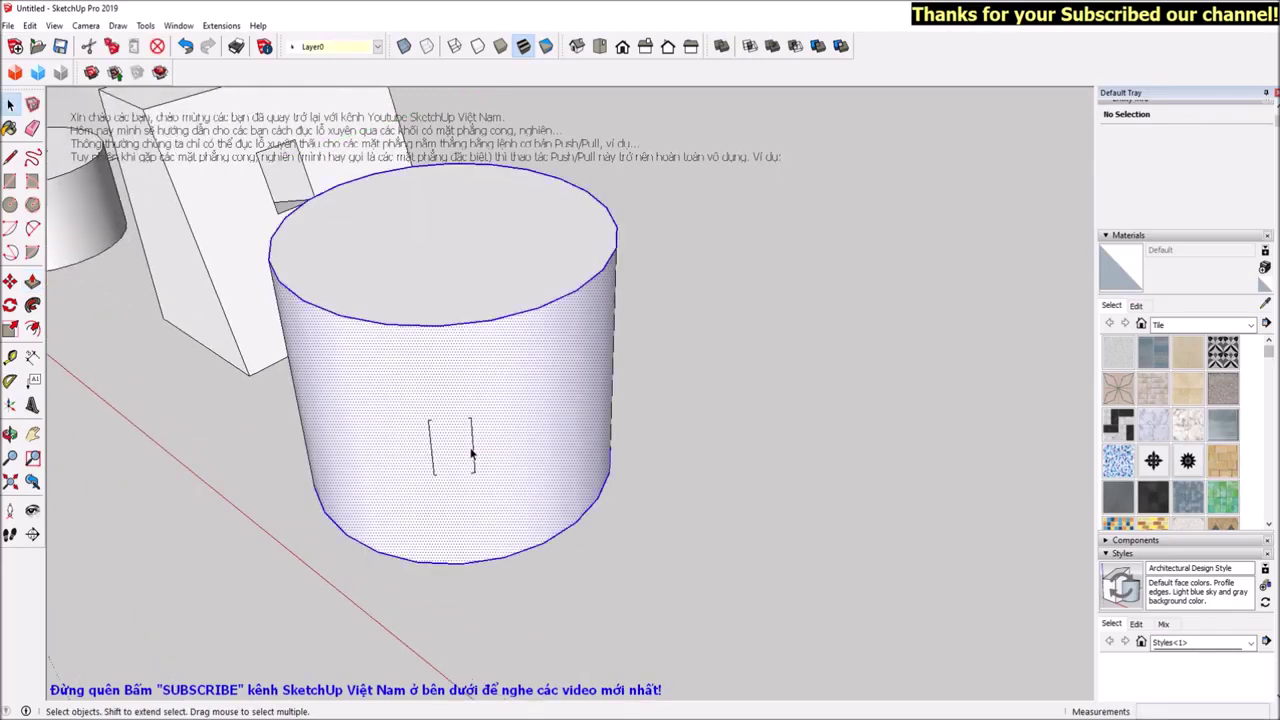
{"action": "left_click", "coordinate": [476, 481]}
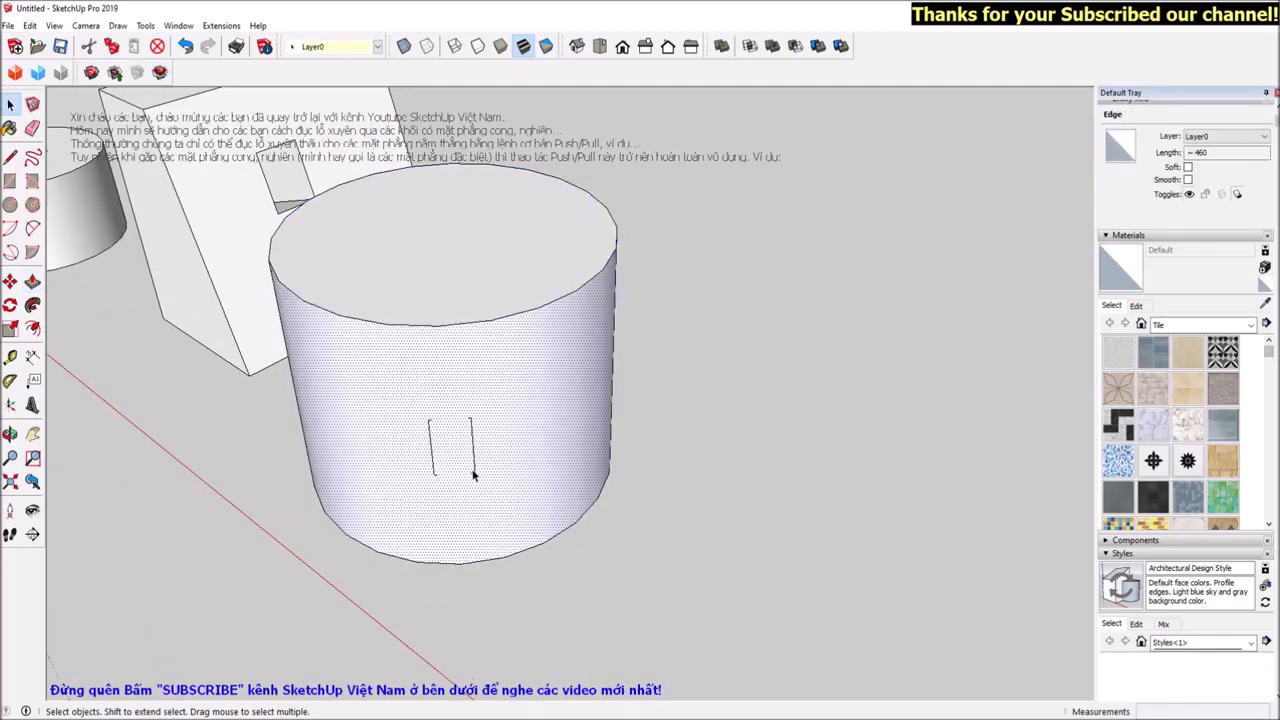
{"action": "left_click", "coordinate": [657, 523]}
{"action": "left_click", "coordinate": [433, 448]}
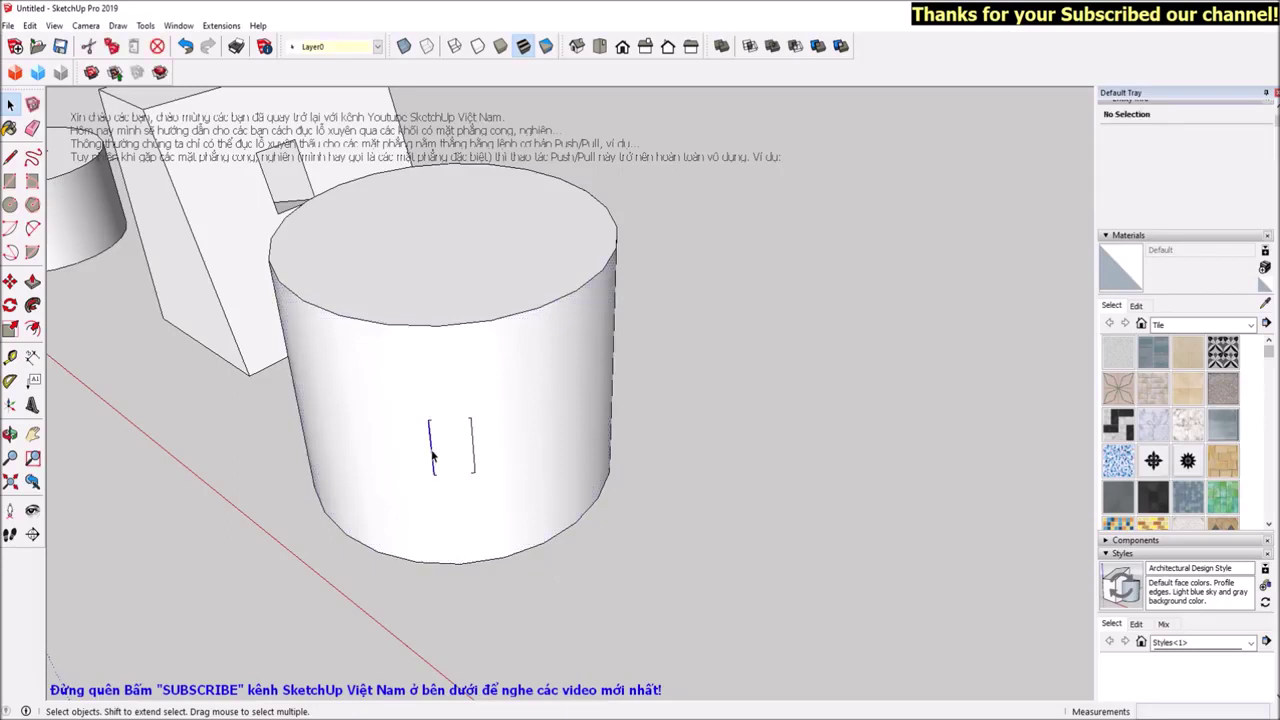
{"action": "middle_click_drag", "start_coordinate": [488, 478], "coordinate": [363, 540]}
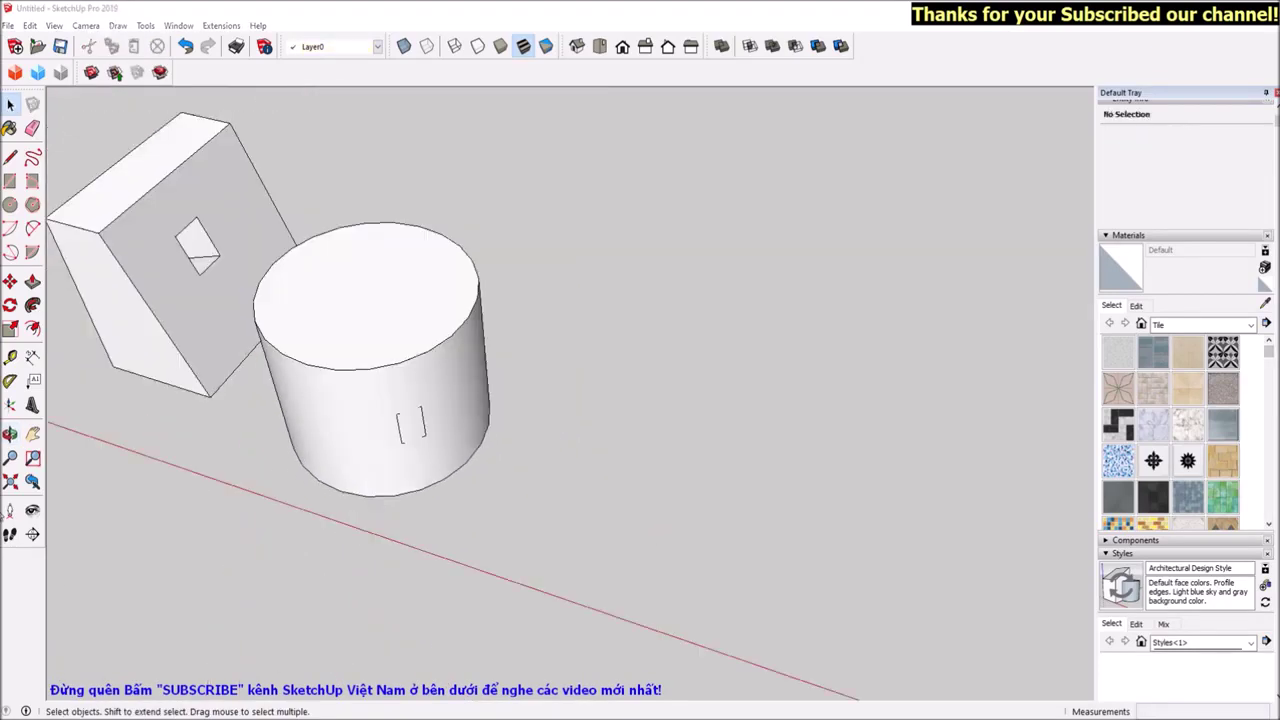
{"action": "left_click", "coordinate": [32, 380]}
Place a screen note at the top-left asking how to cut holes through these special curved faces
{"action": "left_click", "coordinate": [73, 115]}
{"action": "type", "text": "Va"}
{"action": "type", "text": " phat"}
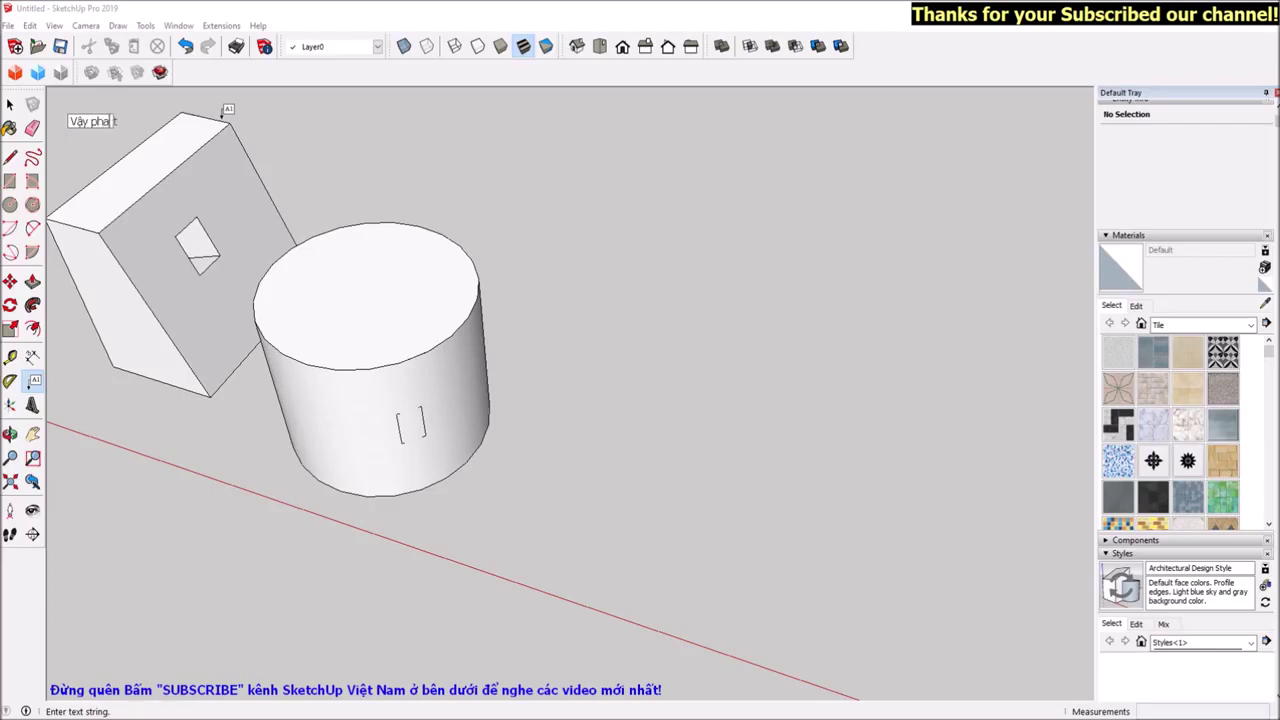
{"action": "type", "text": "m thế nào để"}
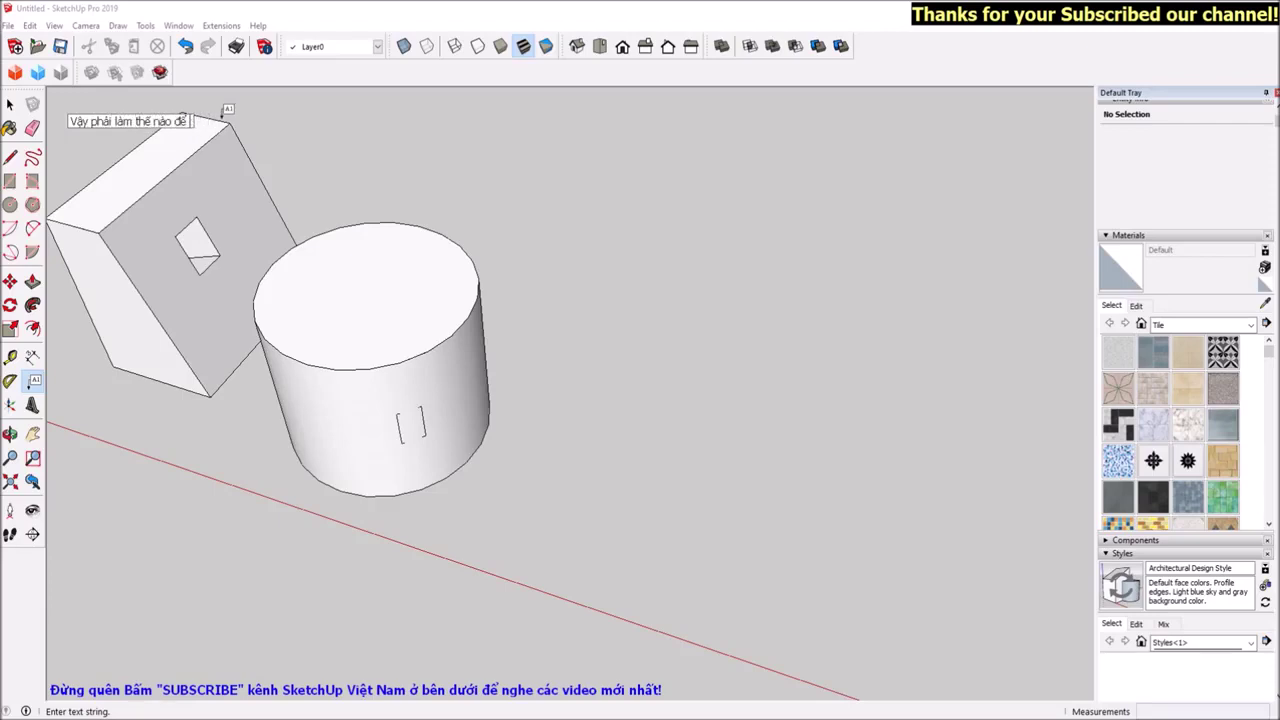
{"action": "type", "text": " đụ"}
{"action": "type", "text": "ợc ca"}
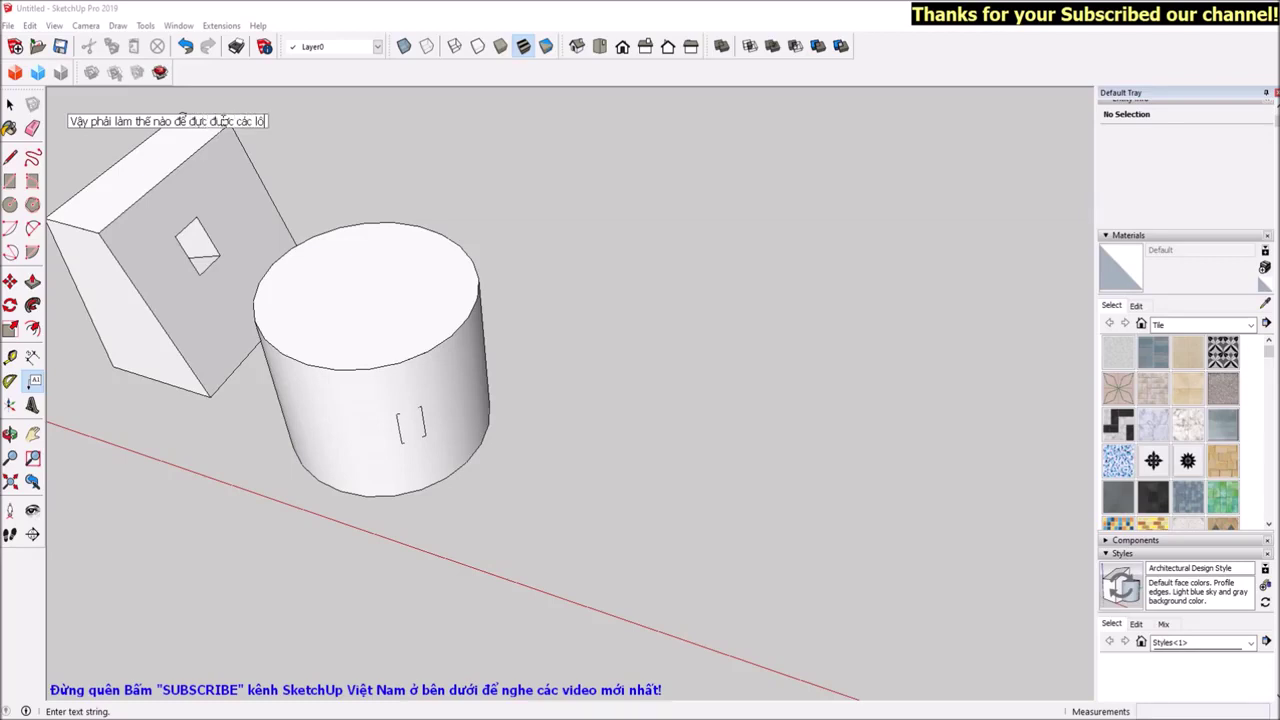
{"action": "type", "text": "uyên qua"}
{"action": "type", "text": " những mặ"}
{"action": "type", "text": "hẳng d"}
{"action": "type", "text": "c bie"}
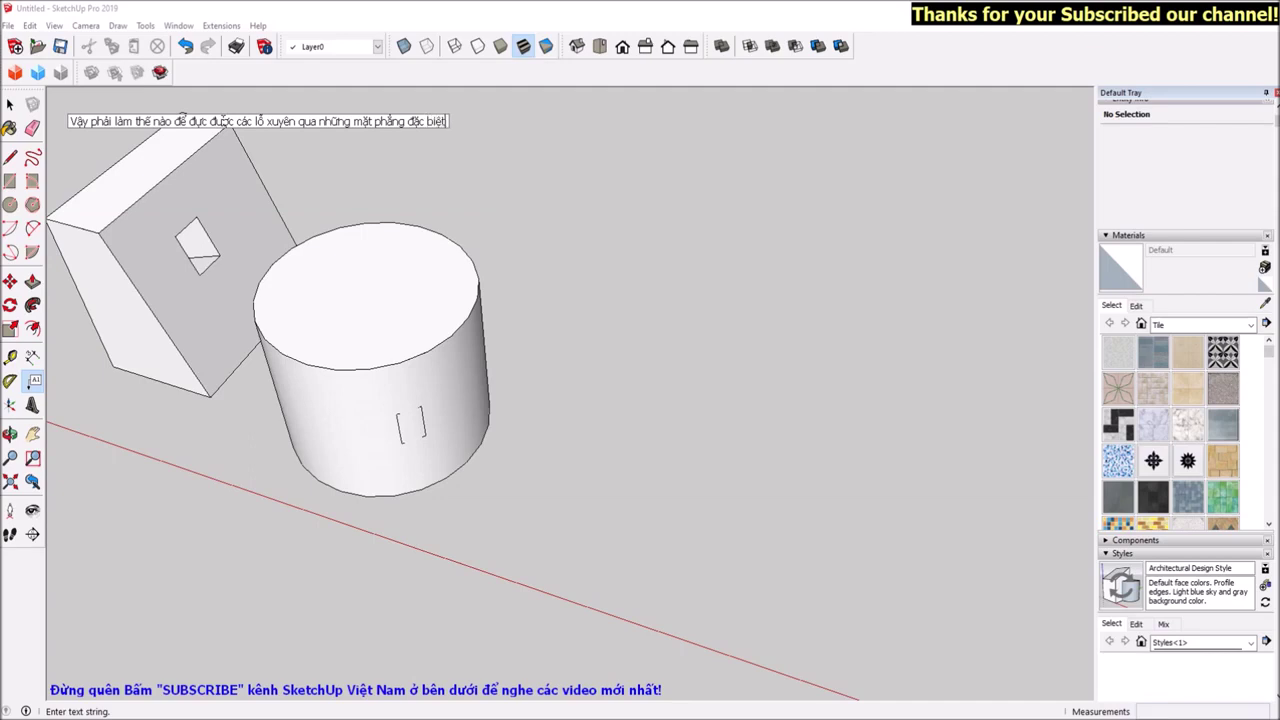
{"action": "type", "text": " na"}
{"action": "left_click", "coordinate": [523, 366]}
Window-select the holed panel and the small cylinder and delete them
{"action": "scroll", "coordinate": [631, 371], "scroll_direction": "down", "scroll_amount": 2}
{"action": "scroll", "coordinate": [631, 371], "scroll_direction": "down", "scroll_amount": 2}
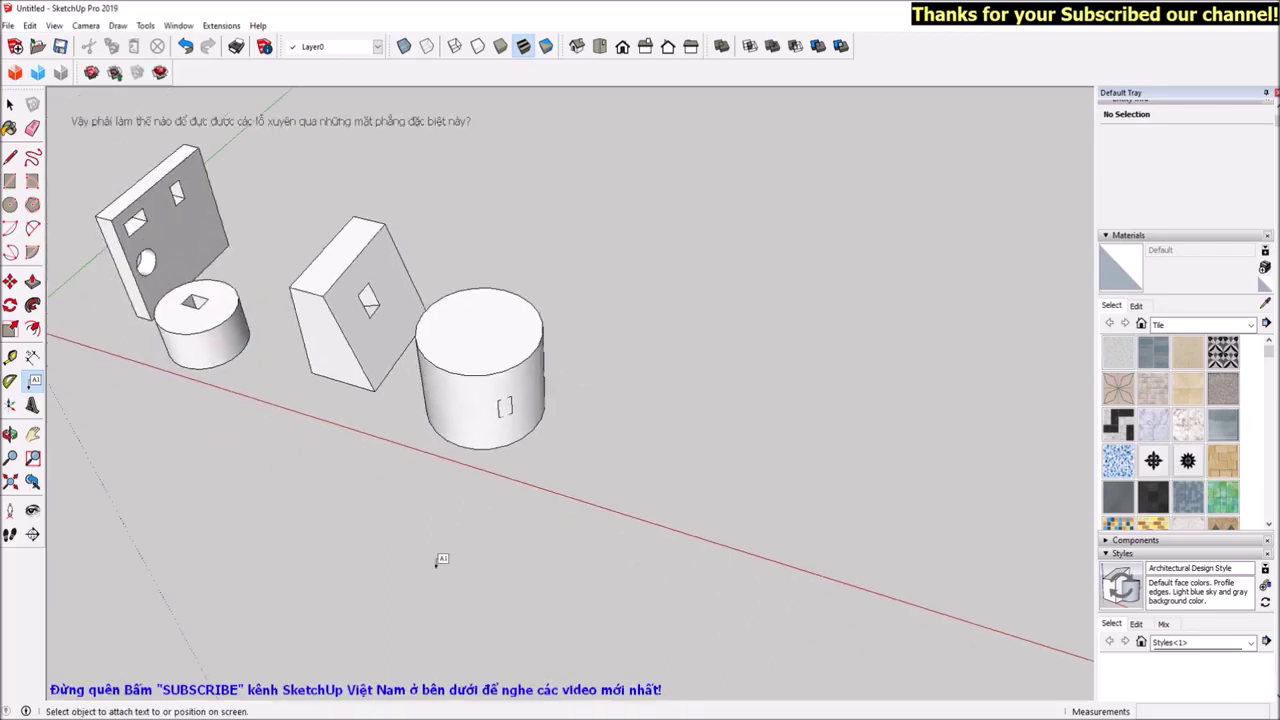
{"action": "scroll", "coordinate": [429, 560], "scroll_direction": "down", "scroll_amount": 2}
{"action": "scroll", "coordinate": [336, 345], "scroll_direction": "up", "scroll_amount": 1}
{"action": "scroll", "coordinate": [343, 337], "scroll_direction": "up", "scroll_amount": 2}
{"action": "mouse_move", "coordinate": [343, 337]}
{"action": "middle_mouse_down"}
{"action": "mouse_move", "coordinate": [334, 257]}
{"action": "mouse_move", "coordinate": [334, 280]}
{"action": "middle_mouse_up"}
{"action": "key", "text": "space"}
{"action": "left_click_drag", "start_coordinate": [140, 218], "coordinate": [396, 556]}
{"action": "key", "text": "Delete"}
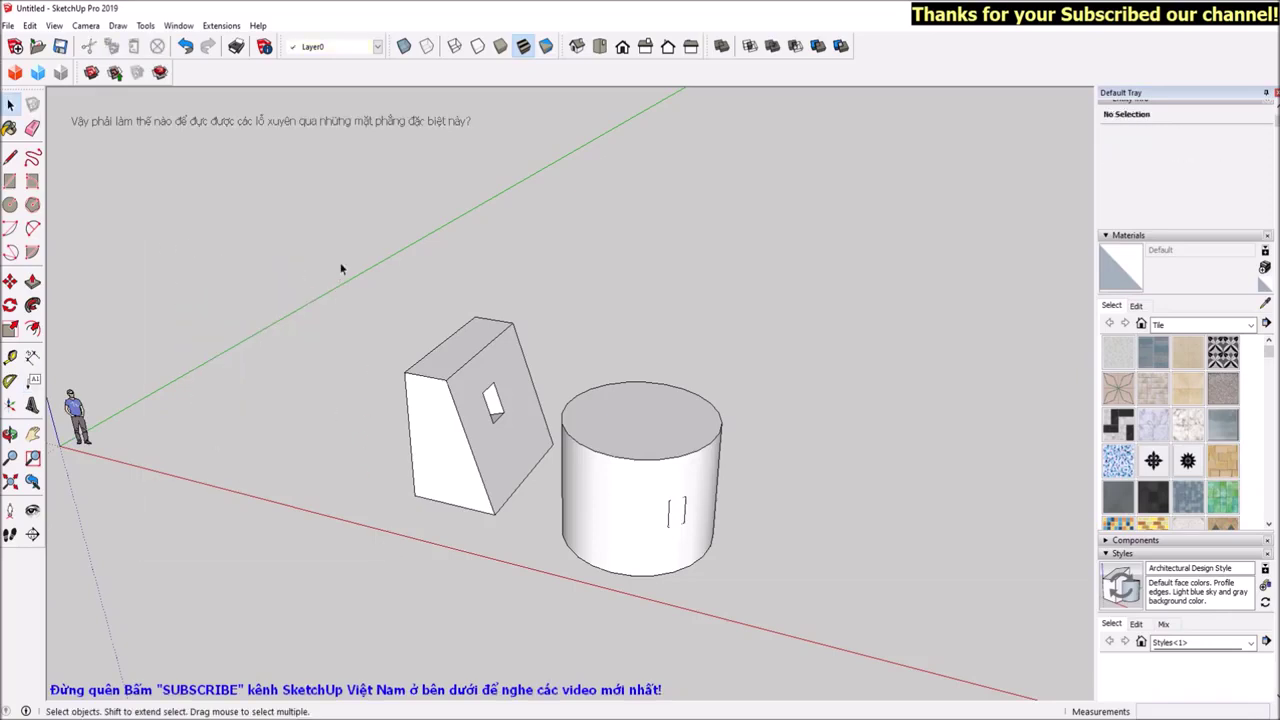
Move the slanted block farther along the red axis
{"action": "triple_click", "coordinate": [408, 393]}
{"action": "key", "text": "m"}
{"action": "left_click", "coordinate": [408, 493]}
{"action": "left_click", "coordinate": [222, 449]}
Window-select the slanted block and the cylinder together and delete them
{"action": "key", "text": "space"}
{"action": "left_click", "coordinate": [360, 480]}
{"action": "mouse_move", "coordinate": [234, 491]}
{"action": "middle_mouse_down"}
{"action": "mouse_move", "coordinate": [358, 541]}
{"action": "mouse_move", "coordinate": [206, 620]}
{"action": "mouse_move", "coordinate": [186, 614]}
{"action": "mouse_move", "coordinate": [323, 623]}
{"action": "mouse_move", "coordinate": [414, 586]}
{"action": "middle_mouse_up"}
{"action": "left_click_drag", "start_coordinate": [197, 232], "coordinate": [903, 657]}
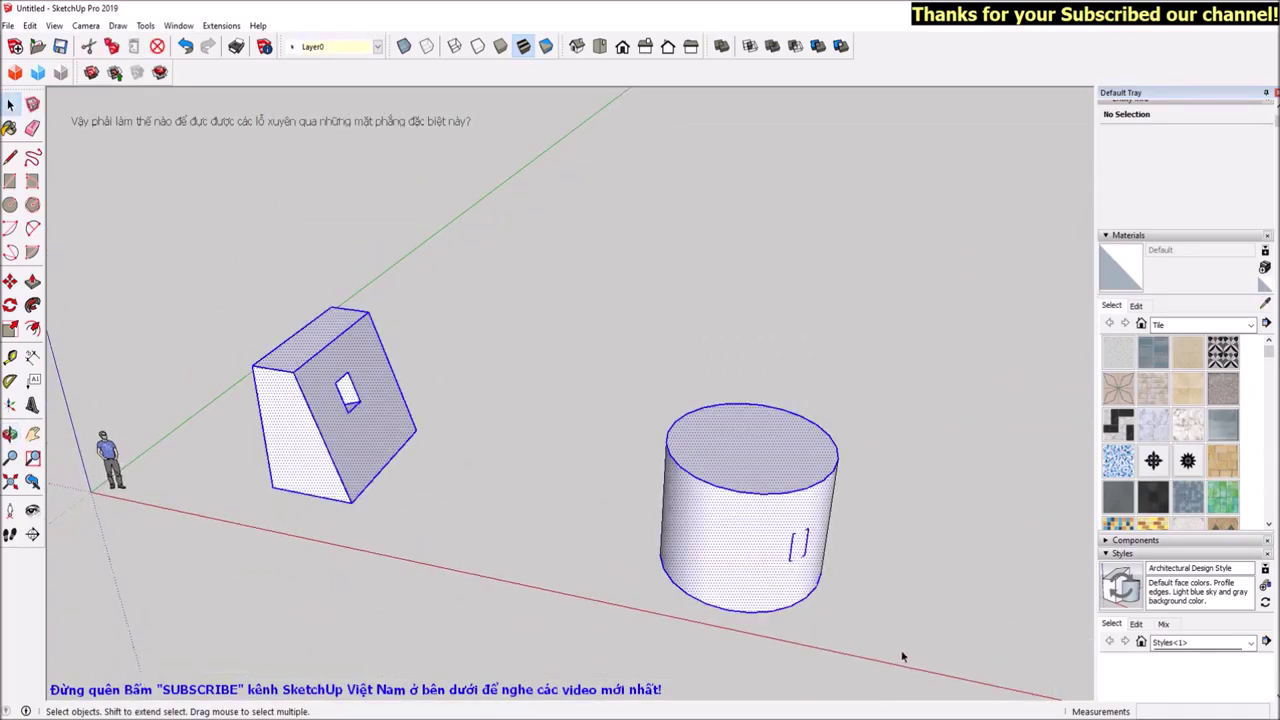
{"action": "key", "text": "Delete"}
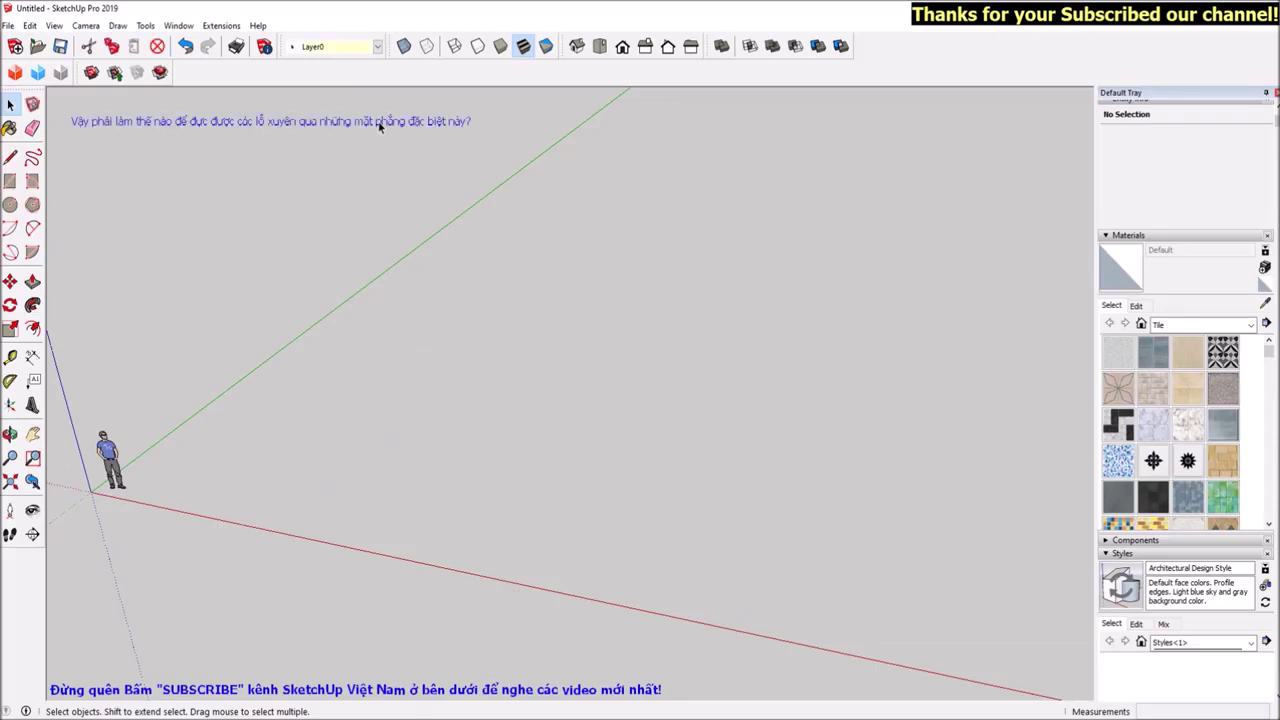
Extend the screen note: SketchUp's tool for this is SUBTRACT, followed by 'Cách làm như sau:'
{"action": "double_click", "coordinate": [378, 124]}
{"action": "left_click", "coordinate": [466, 122]}
{"action": "key", "text": "Return"}
{"action": "type", "text": "PHUO"}
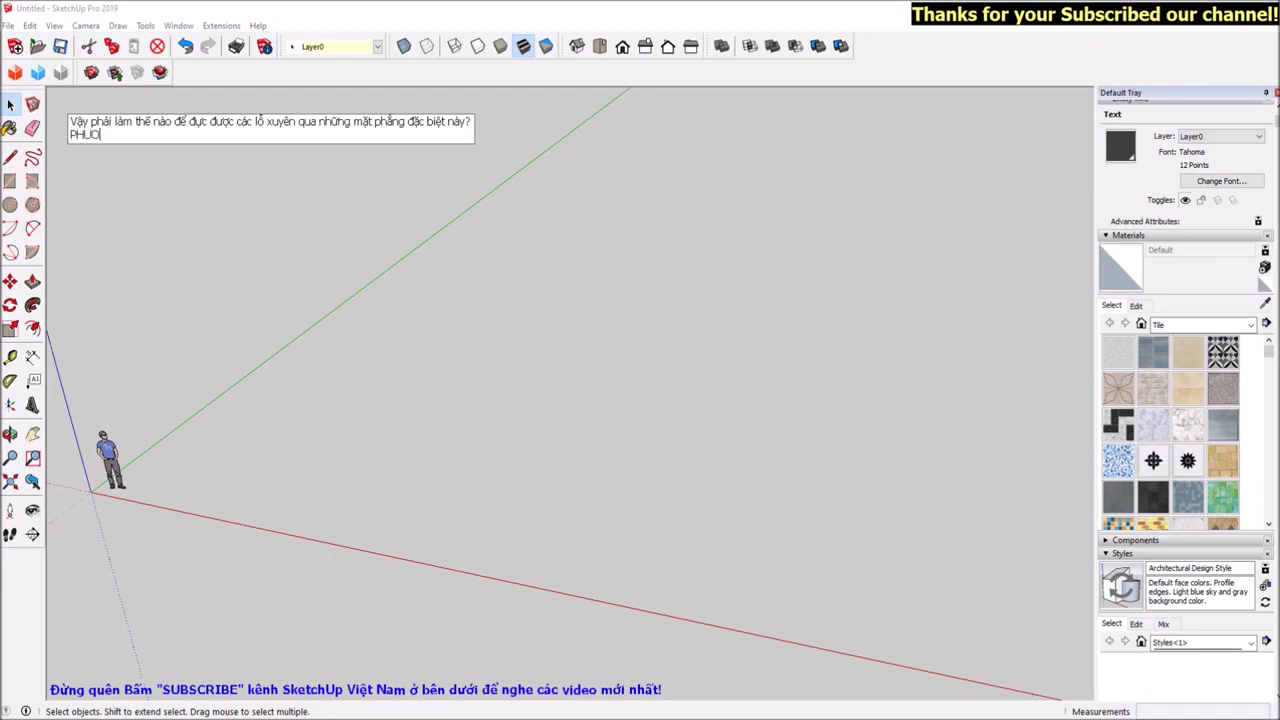
{"action": "type", "text": "NG PHÁP để đục là sử dụng một lệnh khác, lệnh này cũng có sẵ"}
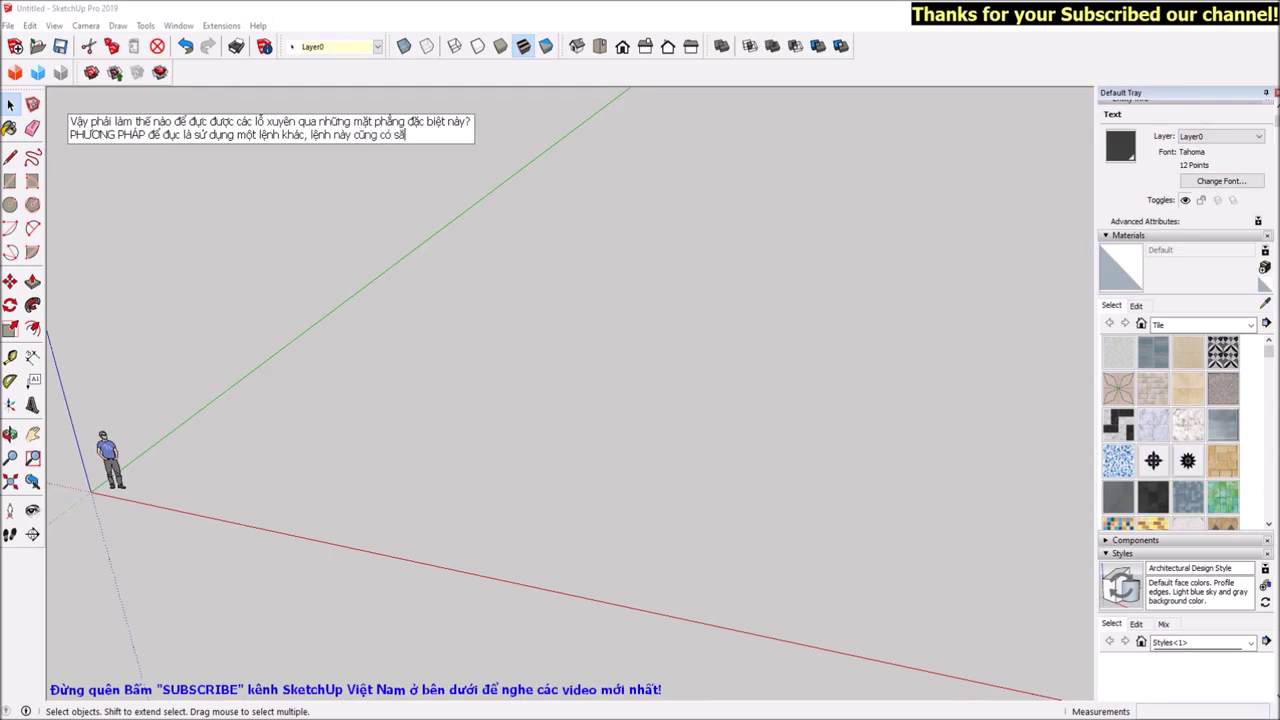
{"action": "type", "text": "chUp"}
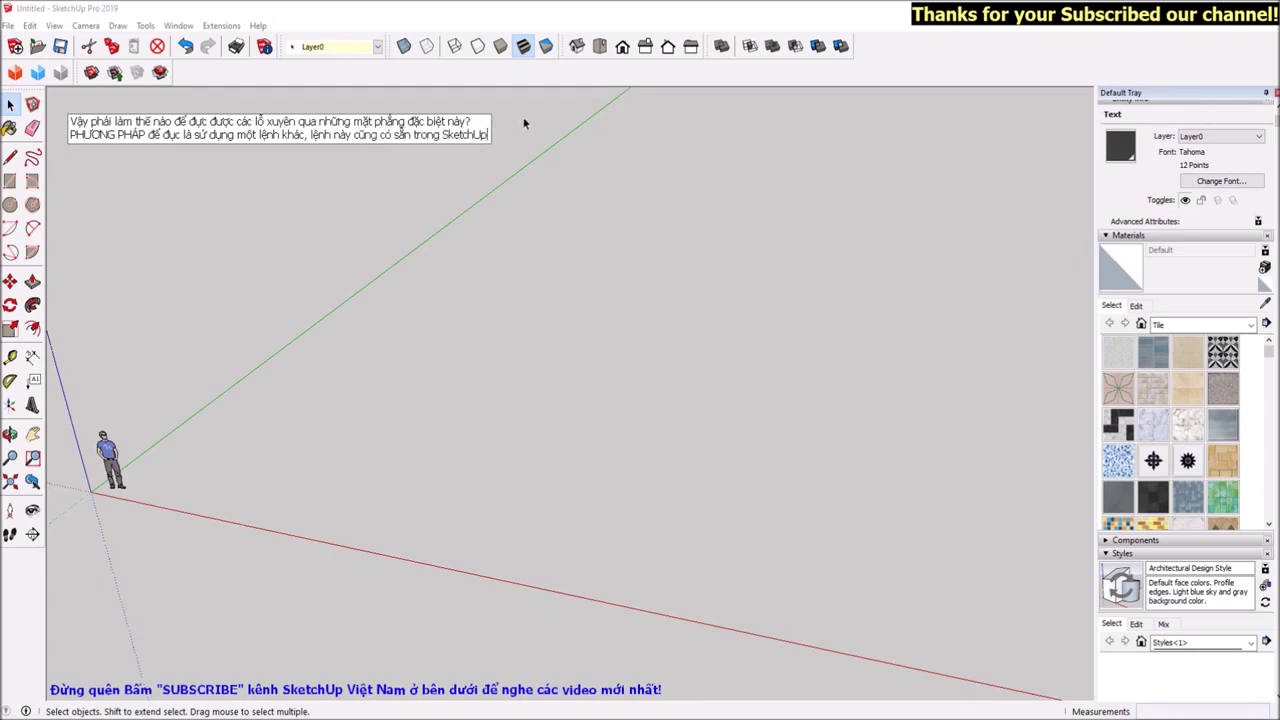
{"action": "type", "text": " là lệnh SUB"}
{"action": "type", "text": "TRACT."}
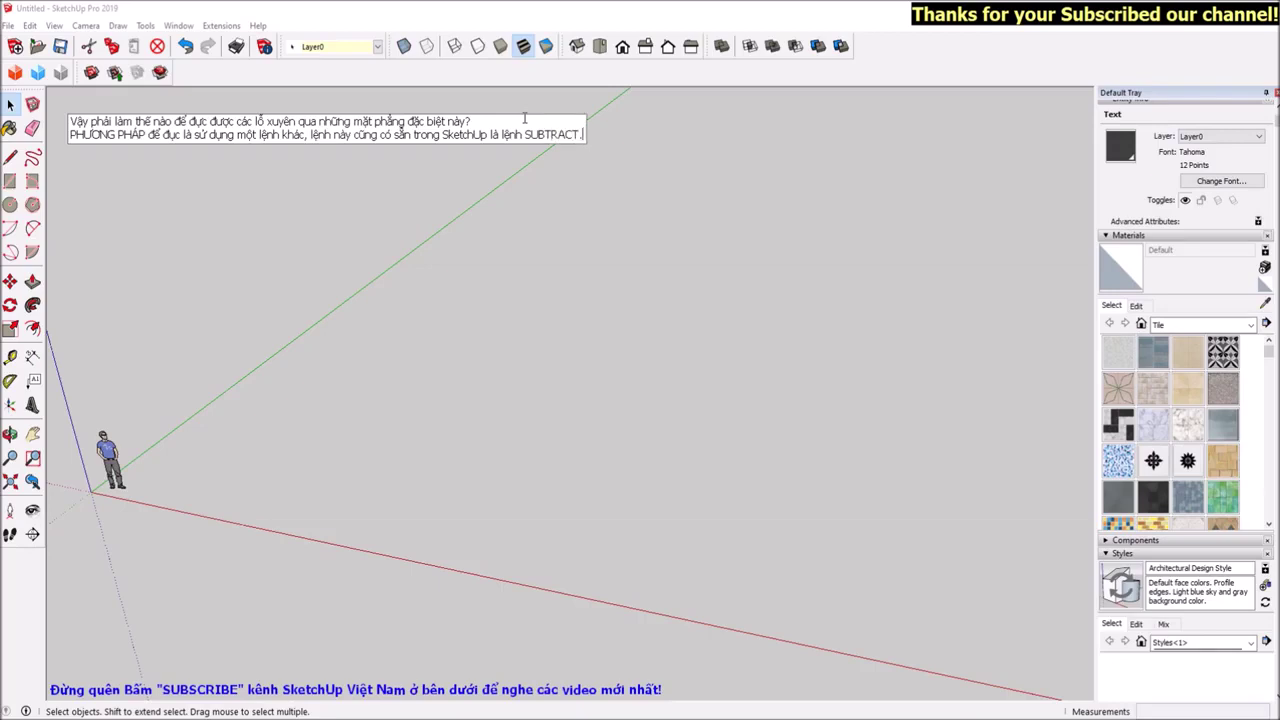
{"action": "key", "text": "Return"}
{"action": "type", "text": "Cách làm như sau:"}
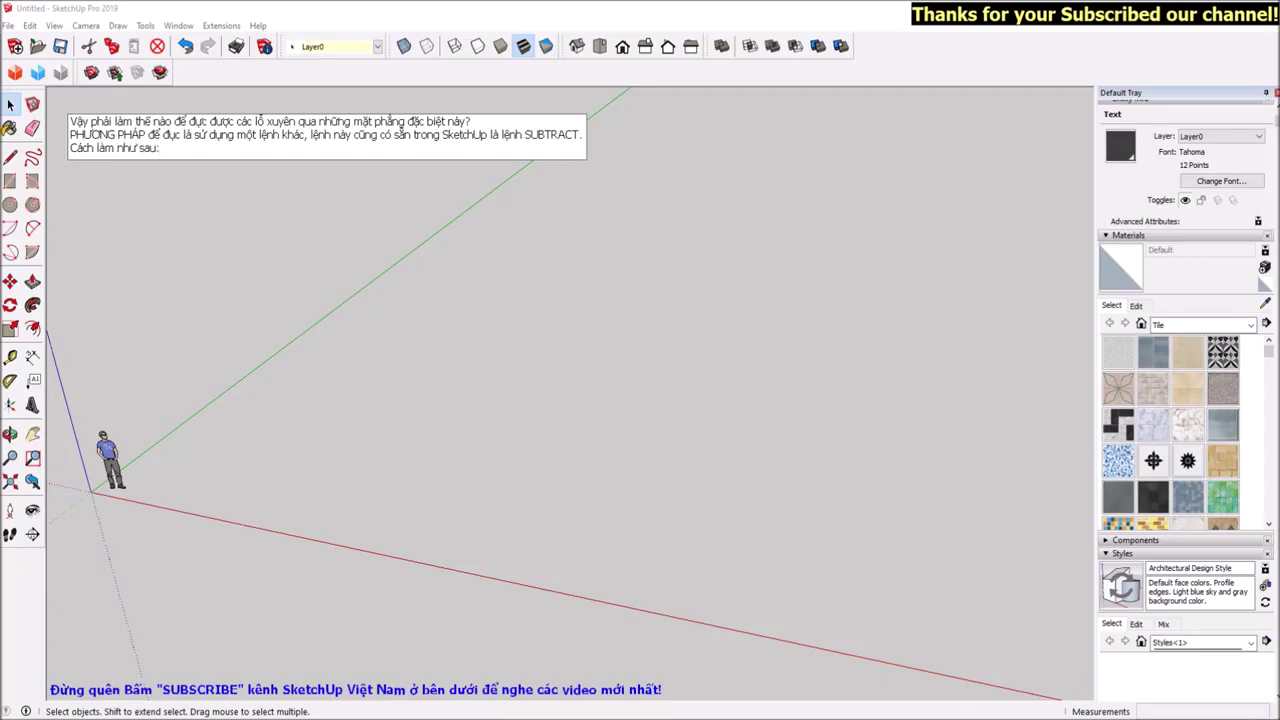
{"action": "type", "text": "B1: Group or Component khối cần được đục lỗ."}
{"action": "key", "text": "Return"}
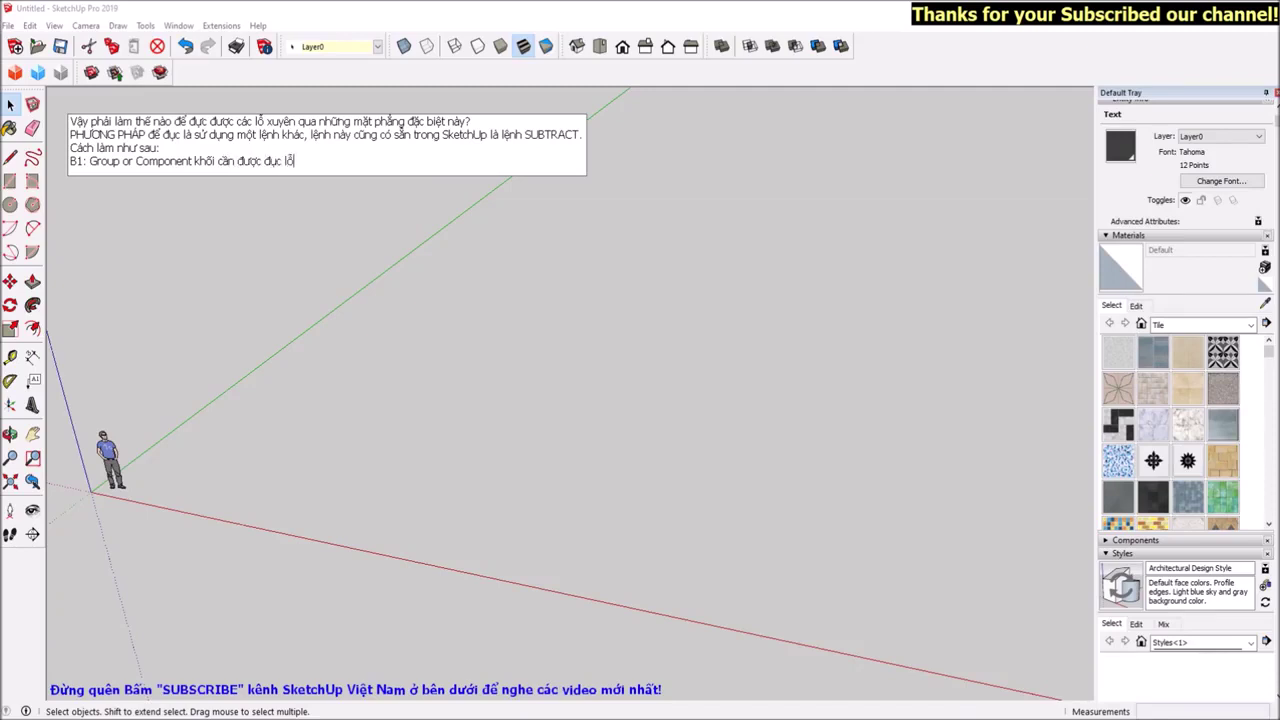
Write step B2: draw a face the size of the hole right on the spot to cut
{"action": "key", "text": "Return"}
{"action": "type", "text": "23"}
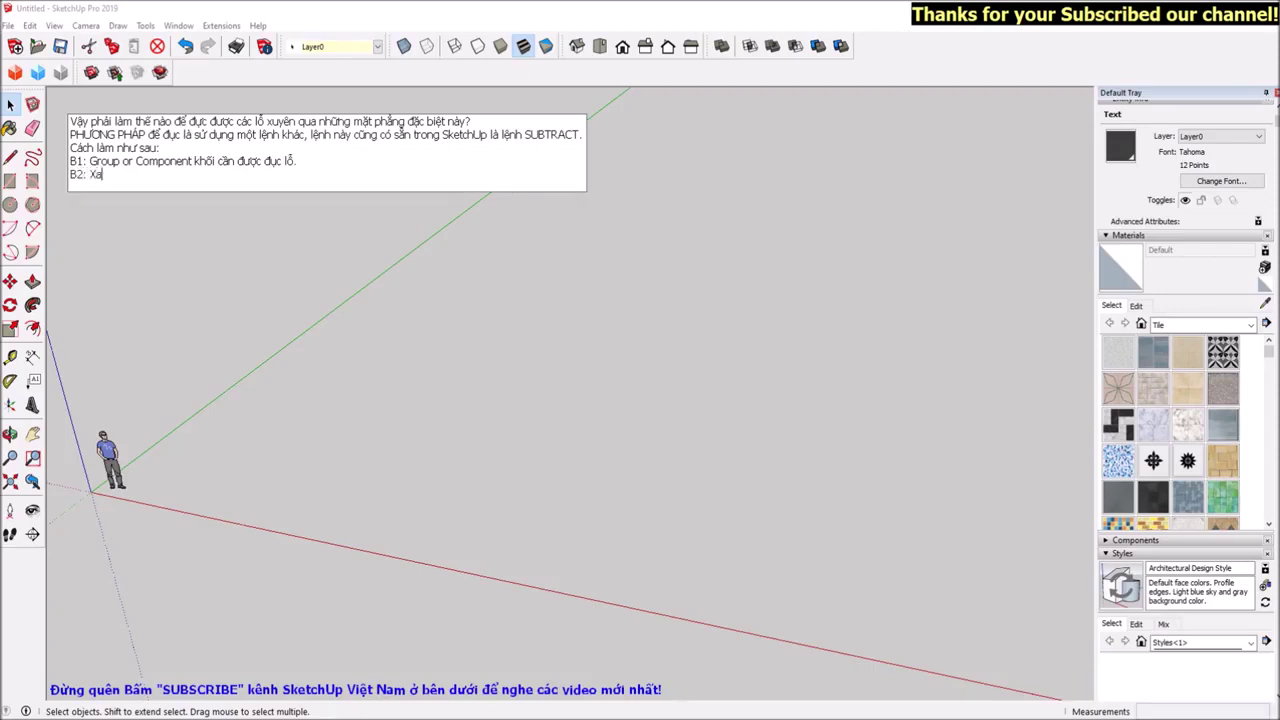
{"action": "type", "text": "vị trí"}
{"action": "type", "text": "ần đục"}
{"action": "type", "text": " ve"}
{"action": "type", "text": " một ma"}
{"action": "type", "text": "t p"}
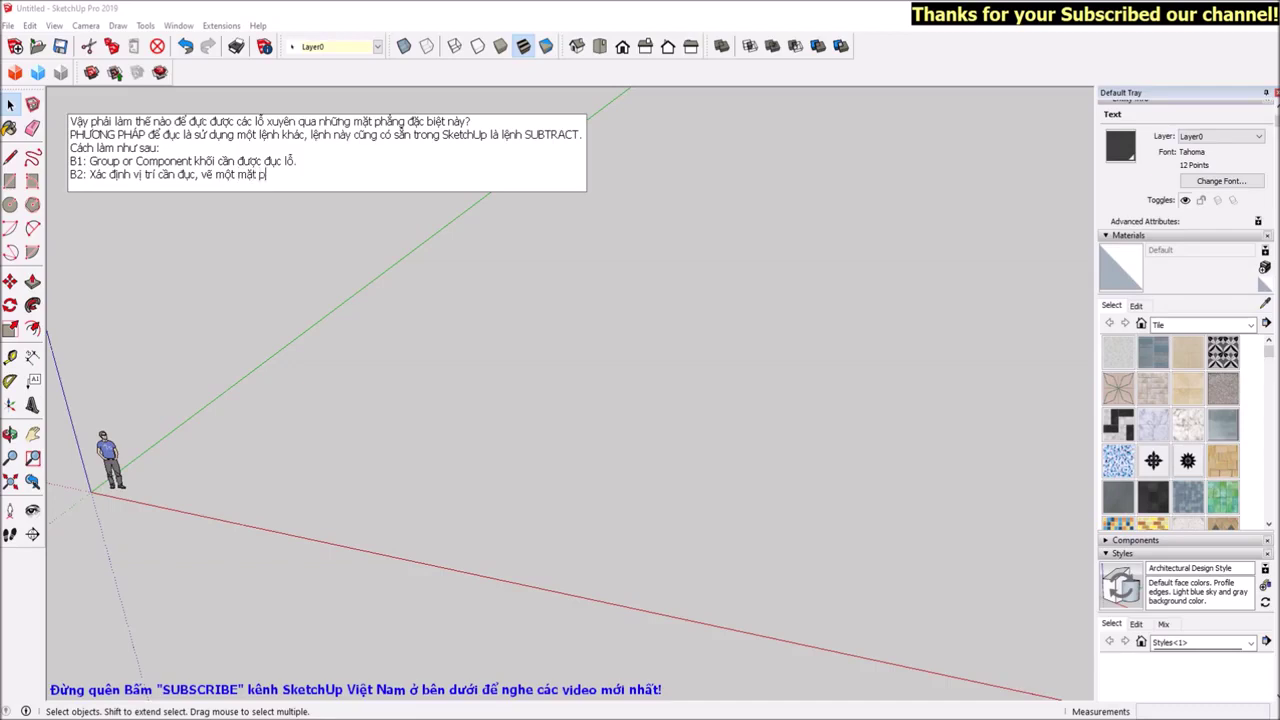
{"action": "type", "text": "hẳng theo kích thuo"}
{"action": "type", "text": "ớc "}
{"action": "type", "text": "cần"}
{"action": "key", "text": "BackSpace"}
{"action": "key", "text": "BackSpace"}
{"action": "key", "text": "BackSpace"}
{"action": "type", "text": "ủa lo"}
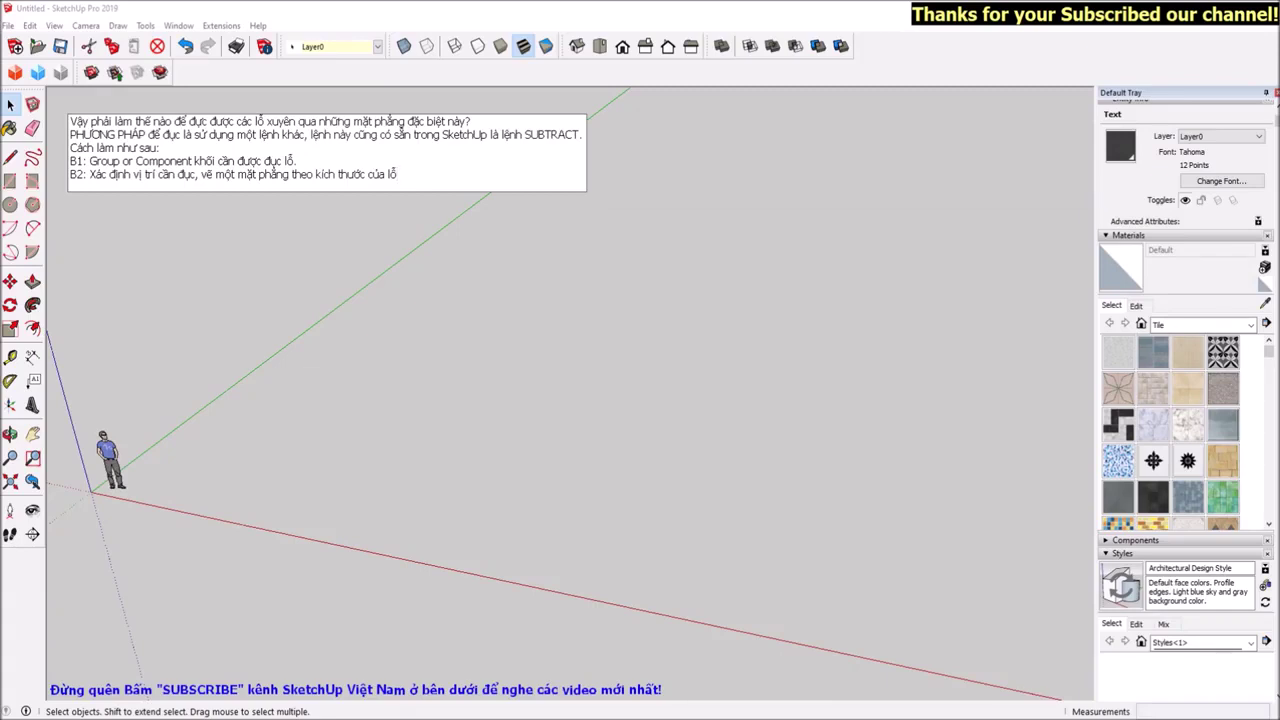
{"action": "type", "text": " nằm ngay tre"}
{"action": "type", "text": "ên vị trí cần đục"}
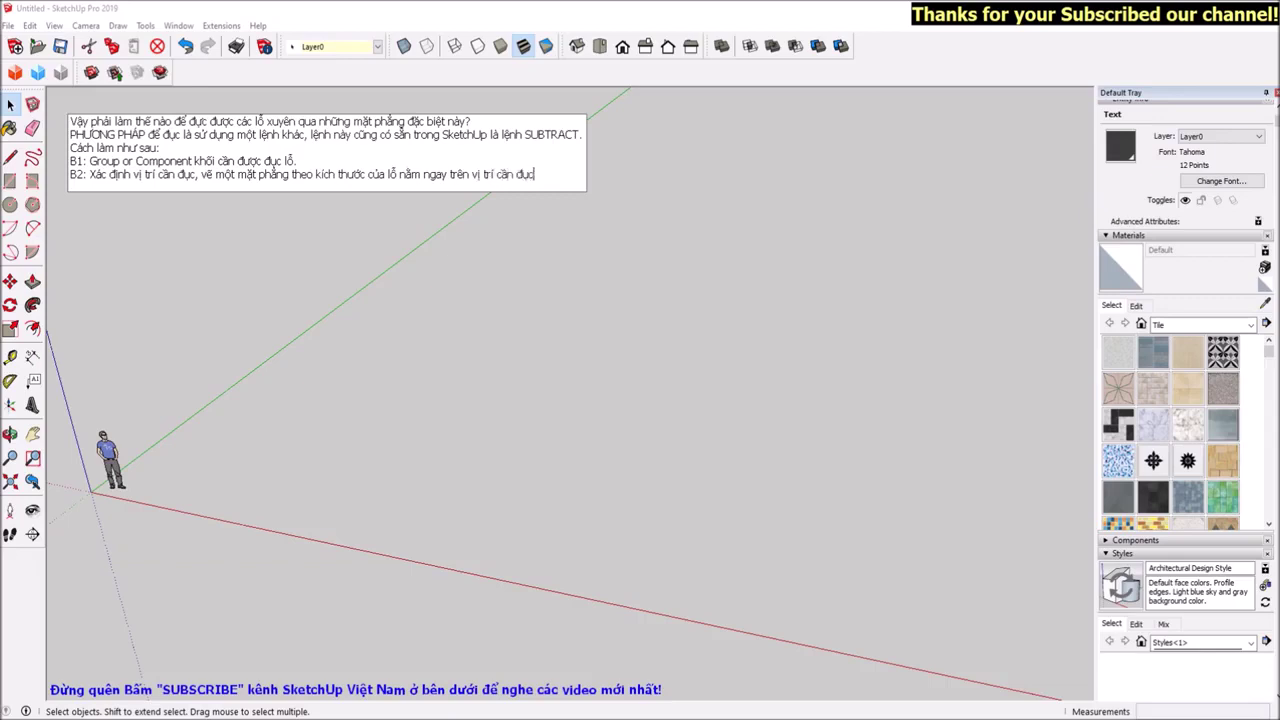
{"action": "type", "text": "."}
{"action": "key", "text": "Return"}
Write step B3: Push/Pull the face through both sides of the part, then Group it
{"action": "type", "text": "B3:"}
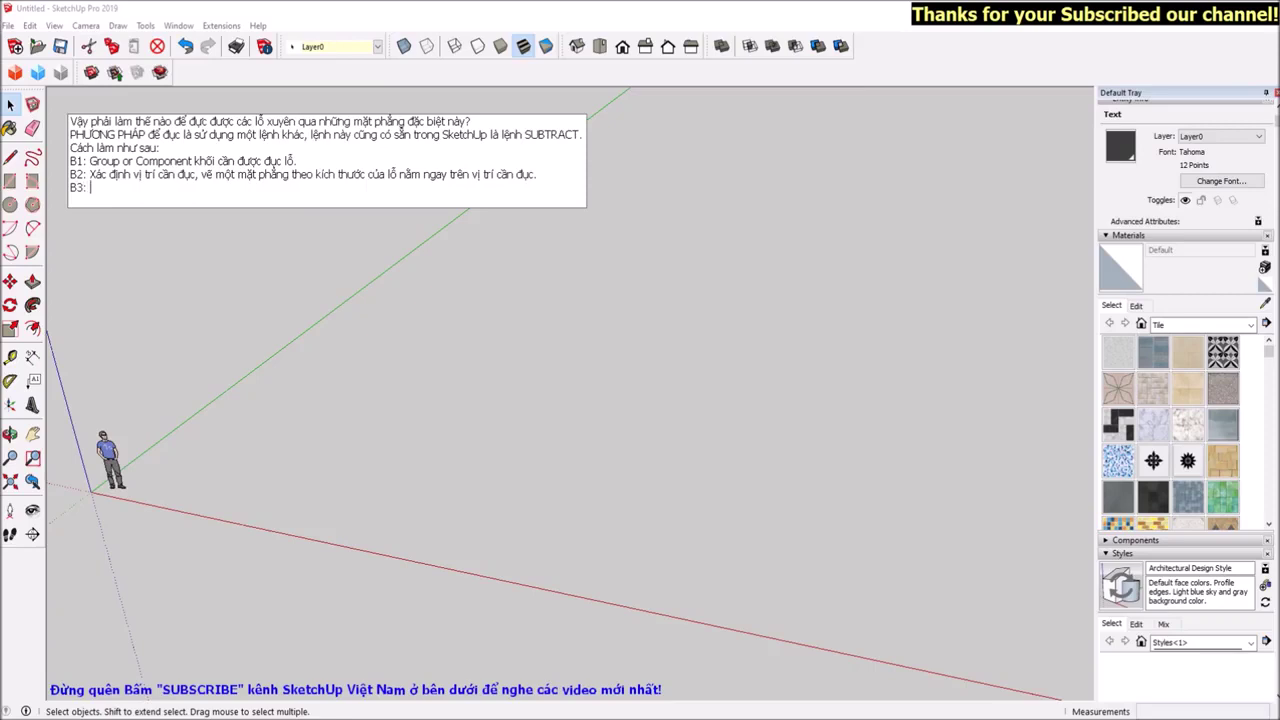
{"action": "type", "text": " dụng le"}
{"action": "type", "text": "ệnh P"}
{"action": "type", "text": "ush/Pull"}
{"action": "type", "text": "để kéo"}
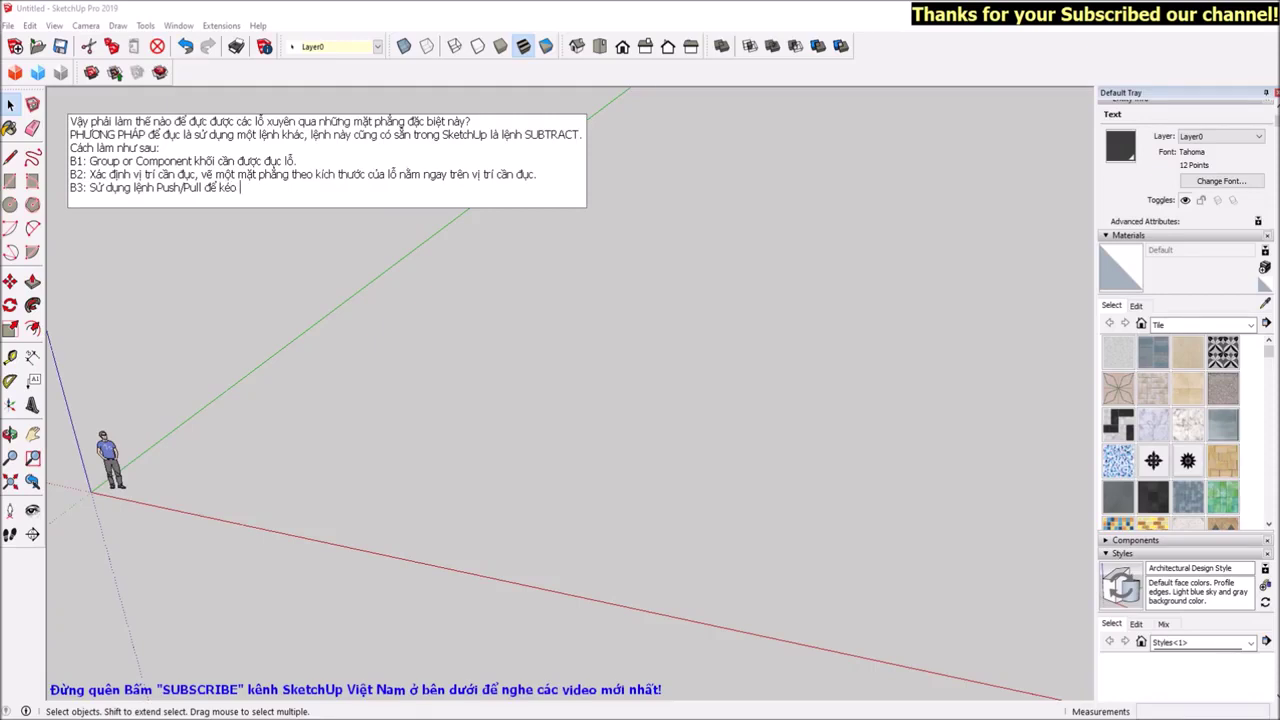
{"action": "type", "text": " ma"}
{"action": "type", "text": "t oha83ng"}
{"action": "key", "text": "BackSpace"}
{"action": "key", "text": "BackSpace"}
{"action": "key", "text": "BackSpace"}
{"action": "key", "text": "BackSpace"}
{"action": "key", "text": "BackSpace"}
{"action": "key", "text": "BackSpace"}
{"action": "key", "text": "BackSpace"}
{"action": "key", "text": "BackSpace"}
{"action": "type", "text": "pha83ng v"}
{"action": "type", "text": "a ve"}
{"action": "type", "text": " âm xuyên qua "}
{"action": "type", "text": "h"}
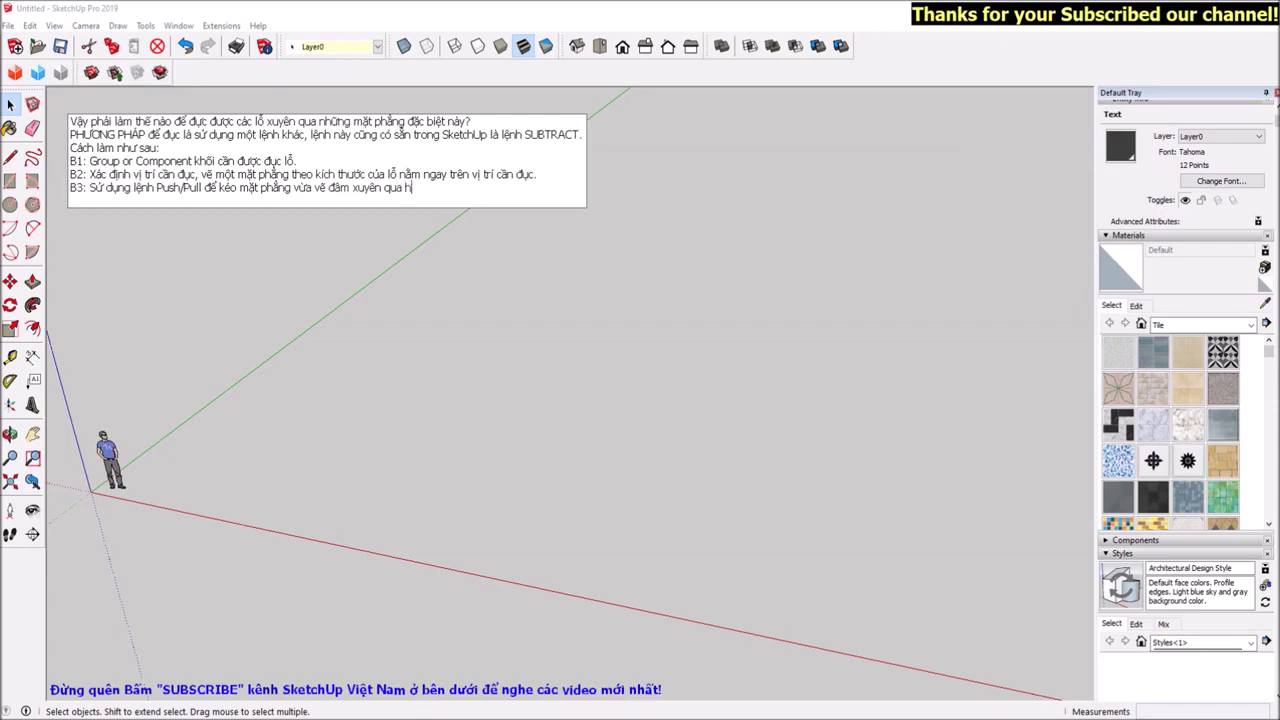
{"action": "type", "text": "ai mặt của mặt phẳng cần đụ"}
{"action": "type", "text": "cađục"}
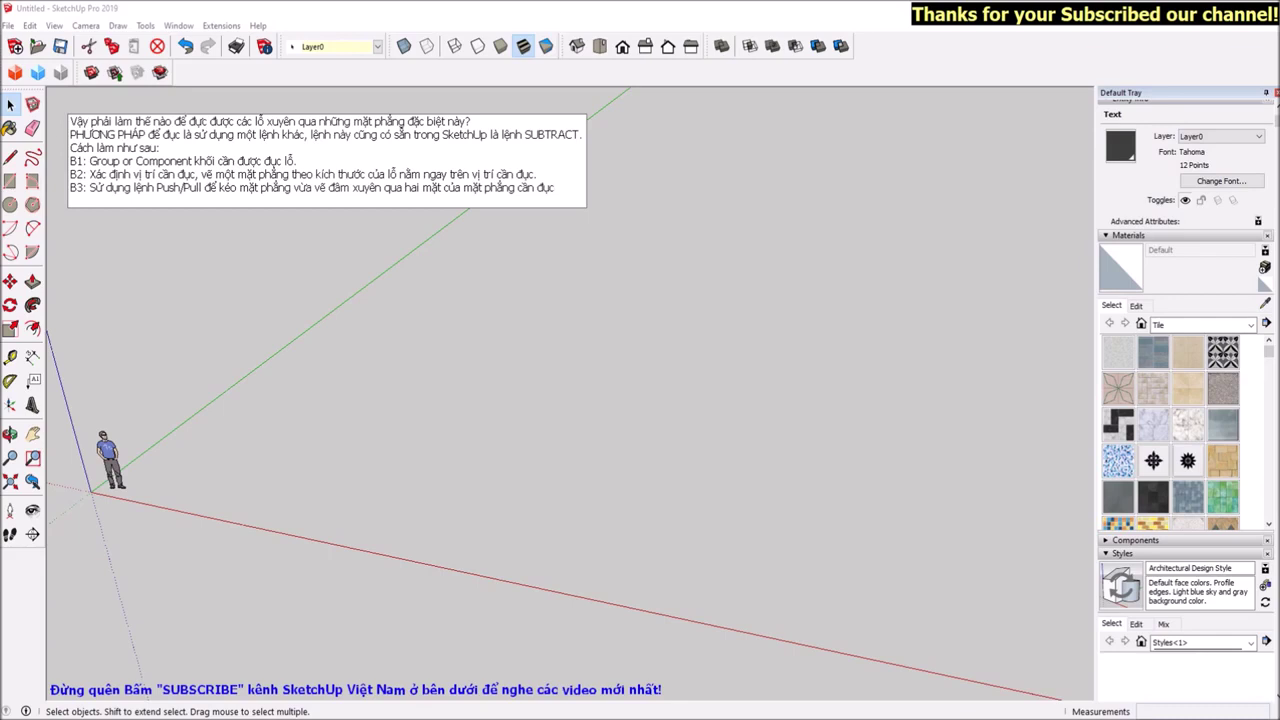
{"action": "type", "text": "Sau đó Group hinh khối vuừa"}
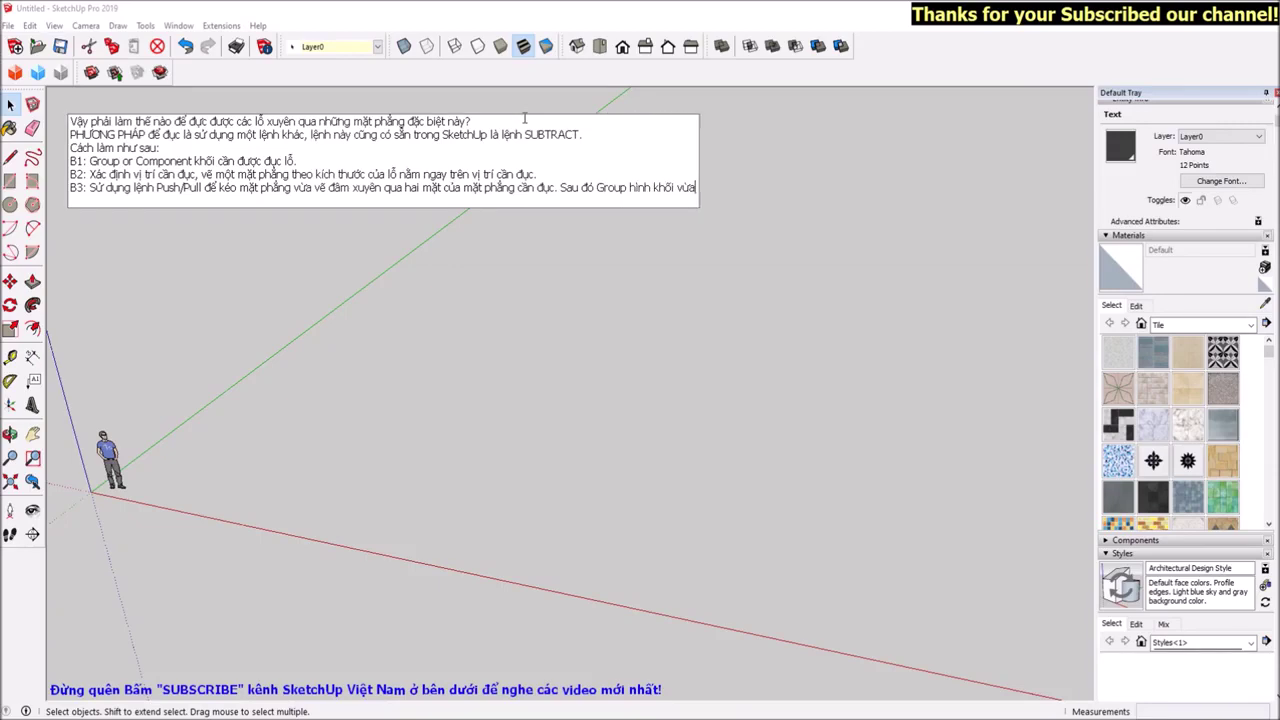
{"action": "type", "text": " kéo."}
{"action": "key", "text": "Return"}
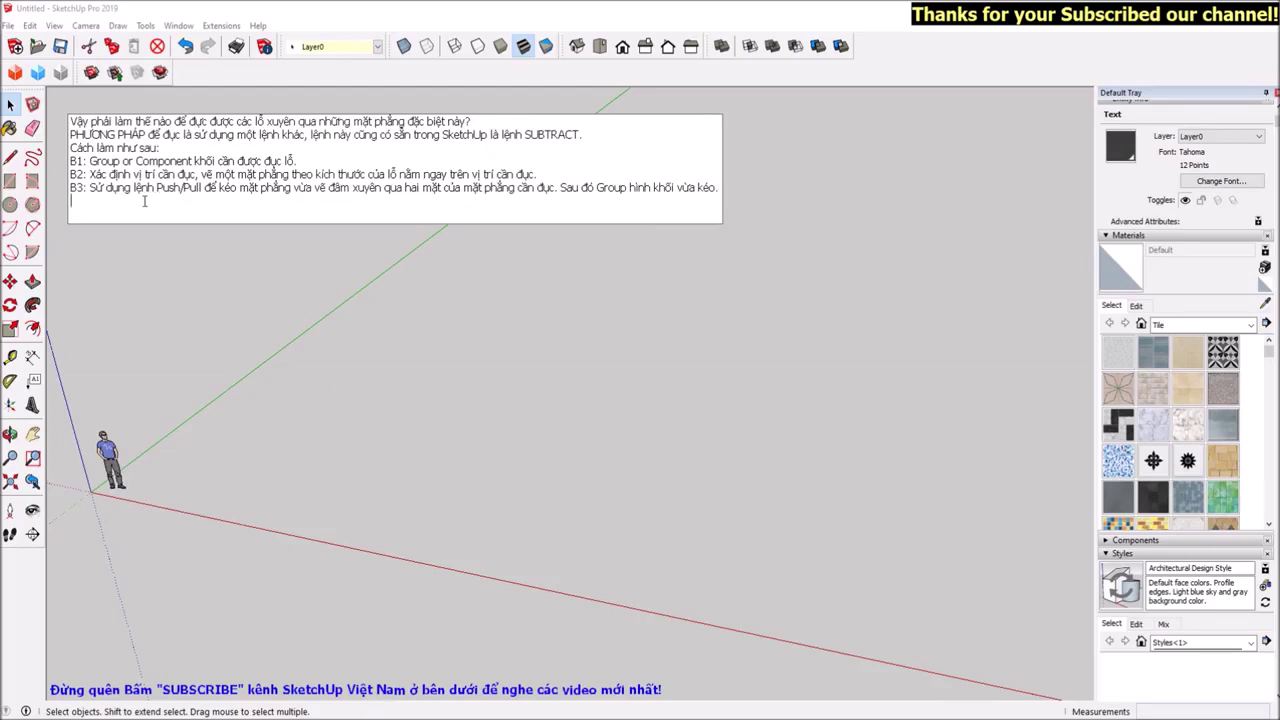
Write step B4: Subtract, picking the grouped shape then the part to cut, plus 'Ví dụ..'
{"action": "type", "text": "B4:"}
{"action": "type", "text": "Sử dụng lệnh Sub"}
{"action": "type", "text": "tra"}
{"action": "type", "text": "ct, "}
{"action": "type", "text": "chọn hin"}
{"action": "type", "text": "ho"}
{"action": "type", "text": " vừa Group trươ"}
{"action": "type", "text": " sau đó chọn mặt phẳng ca"}
{"action": "type", "text": "đục lo"}
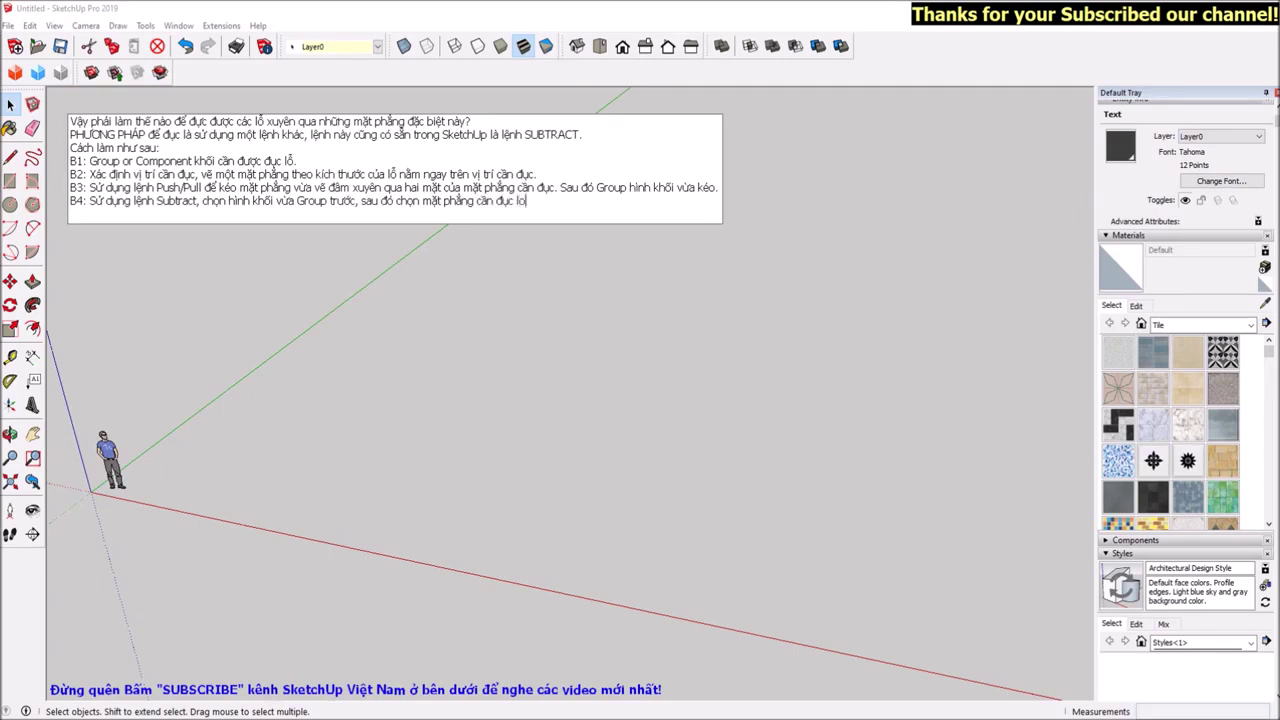
{"action": "key", "text": "BackSpace"}
{"action": "key", "text": "BackSpace"}
{"action": "type", "text": "được lỗ"}
{"action": "left_click", "coordinate": [544, 200]}
{"action": "left_click_drag", "start_coordinate": [518, 201], "coordinate": [492, 201]}
{"action": "key", "text": "BackSpace"}
{"action": "type", "text": "đục"}
{"action": "type", "text": " lỗ. Ví dụ...."}
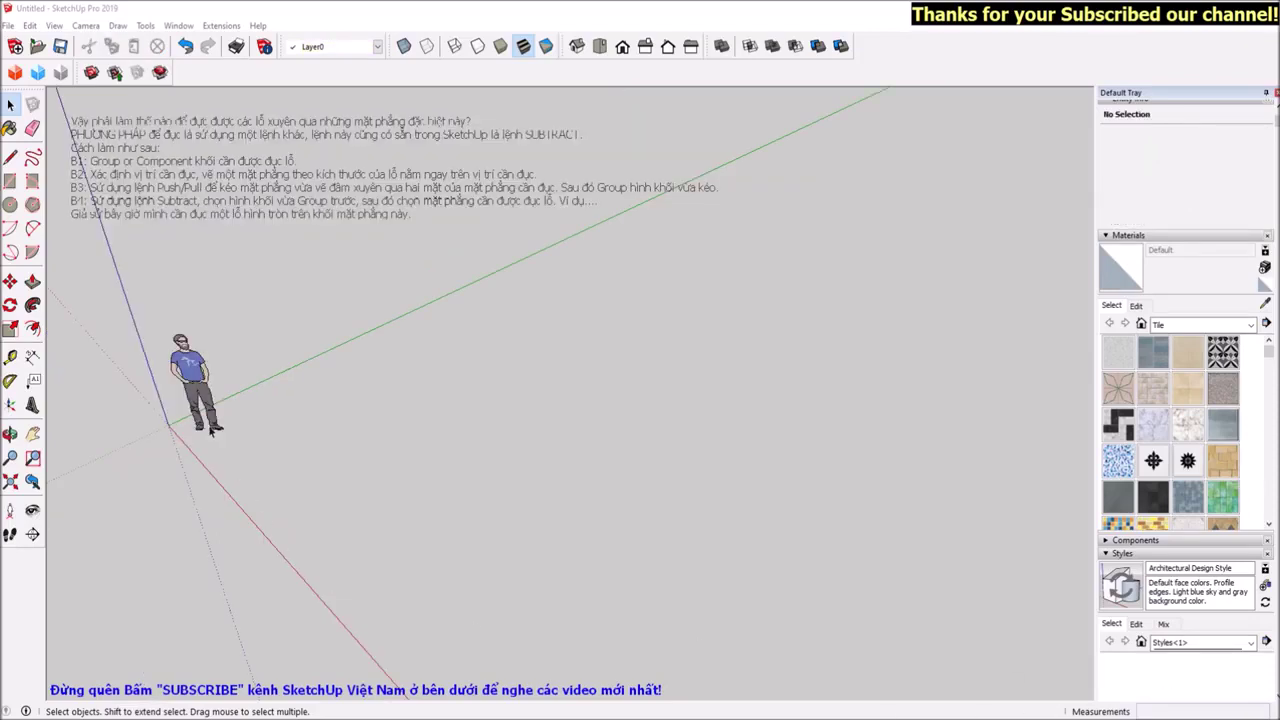
Draw a rectangle on the ground and Push/Pull it up into a box
{"action": "left_click", "coordinate": [10, 181]}
{"action": "left_click", "coordinate": [372, 462]}
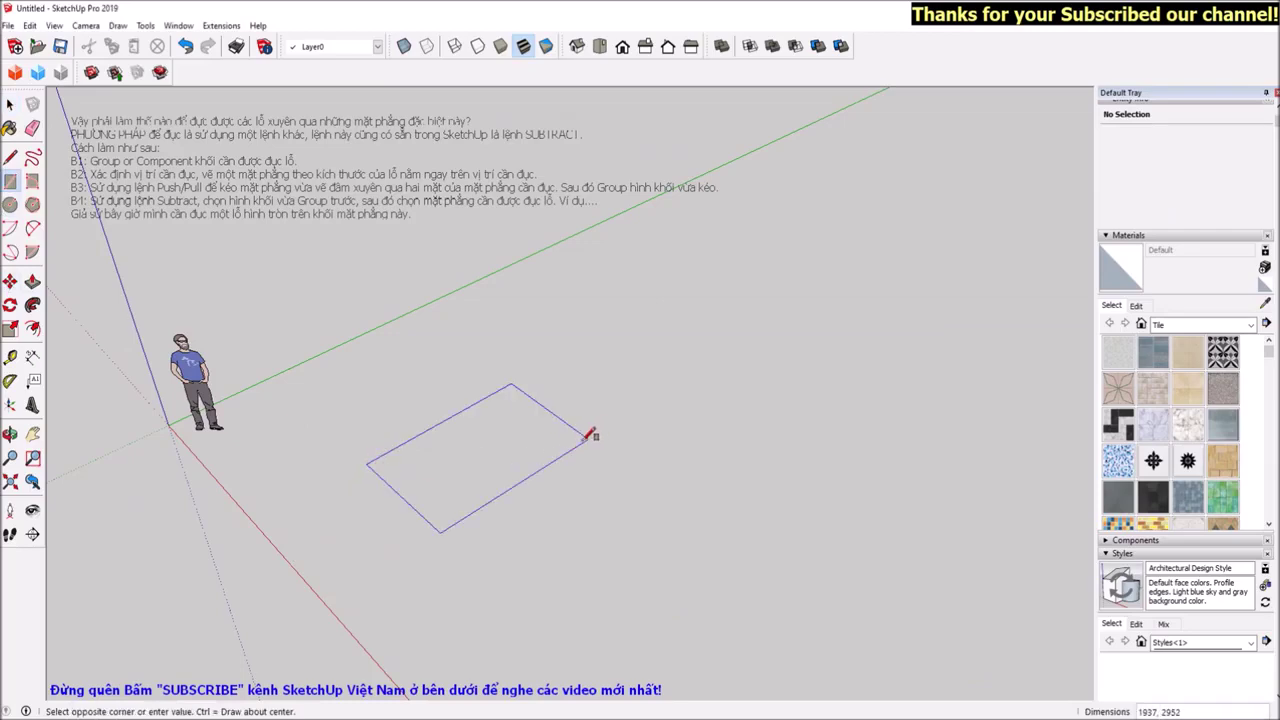
{"action": "left_click", "coordinate": [620, 434]}
{"action": "mouse_move", "coordinate": [528, 469]}
{"action": "middle_mouse_down"}
{"action": "mouse_move", "coordinate": [593, 405]}
{"action": "mouse_move", "coordinate": [560, 418]}
{"action": "middle_mouse_up"}
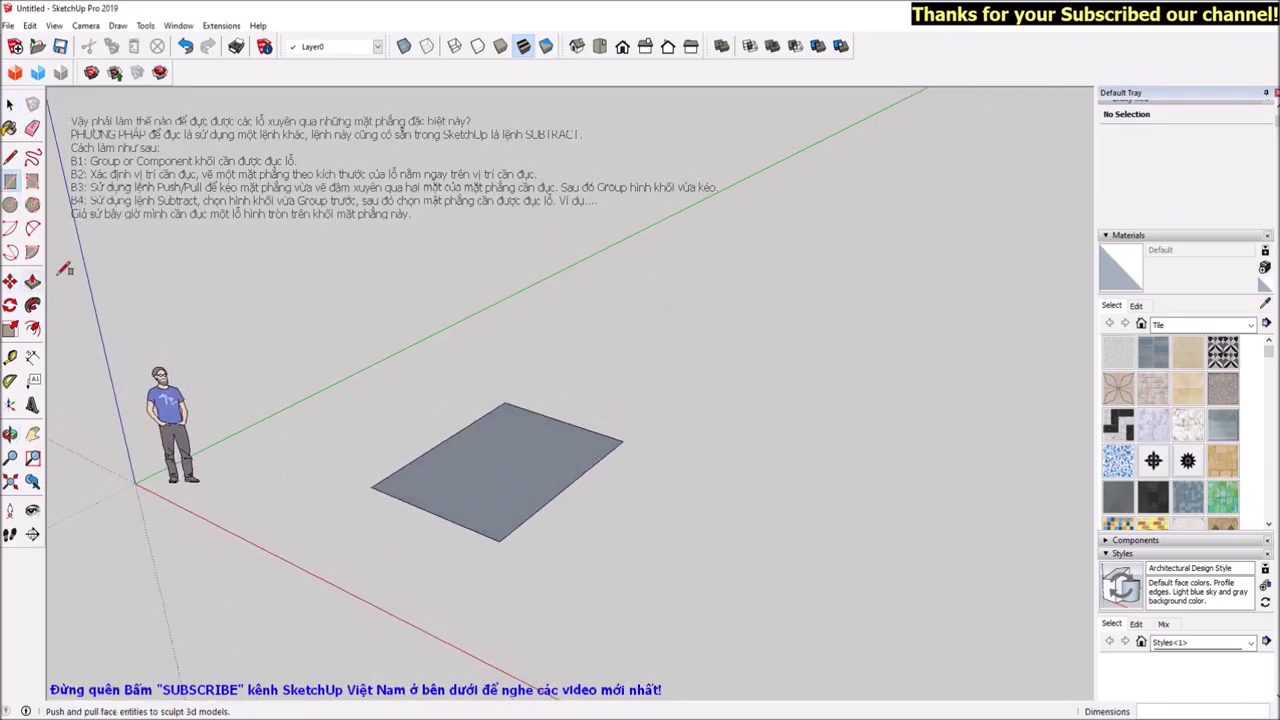
{"action": "key", "text": "space"}
{"action": "key", "text": "p"}
{"action": "left_click_drag", "start_coordinate": [488, 424], "coordinate": [477, 314]}
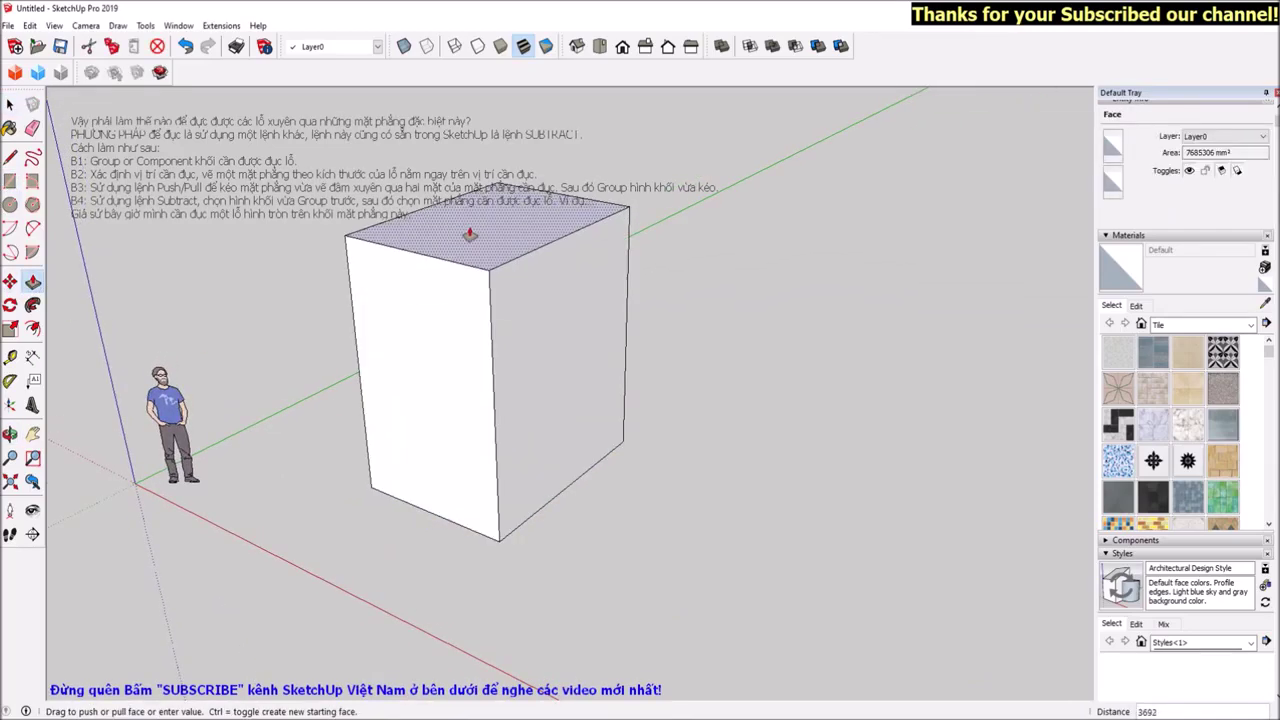
Move the box's front top edge back so the top slopes
{"action": "key", "text": "space"}
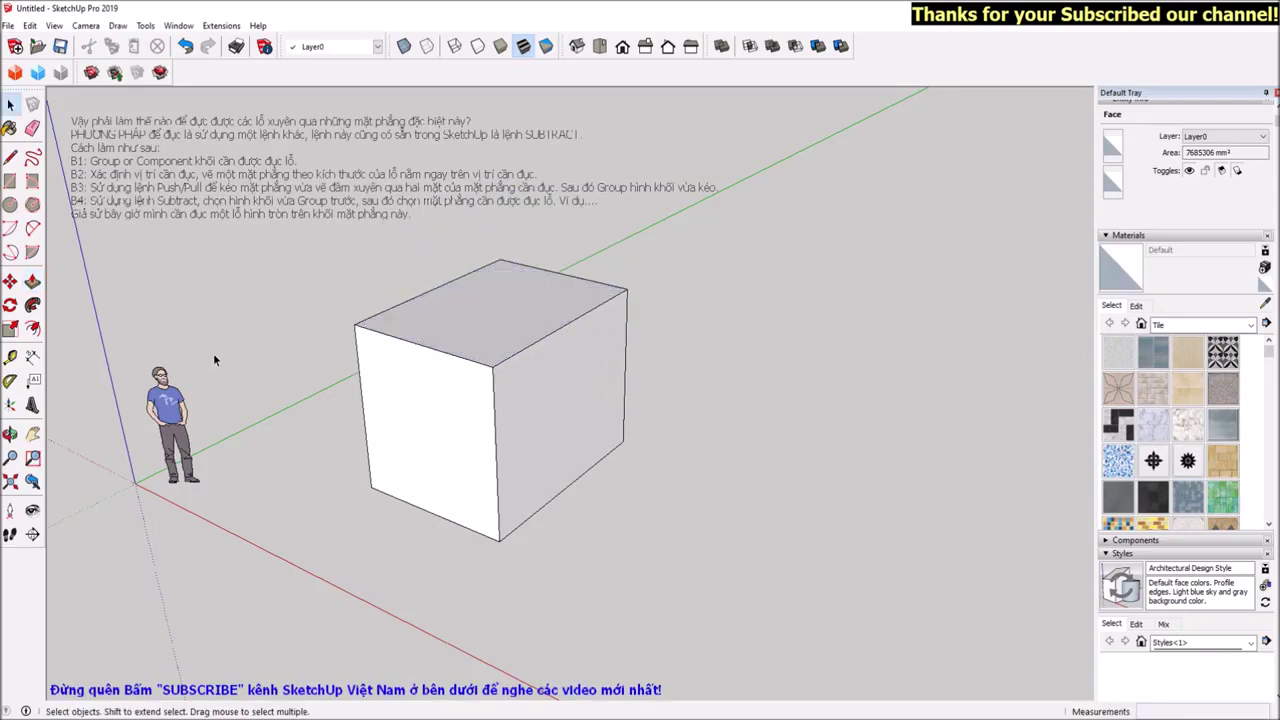
{"action": "left_click", "coordinate": [10, 282]}
{"action": "left_click", "coordinate": [548, 334]}
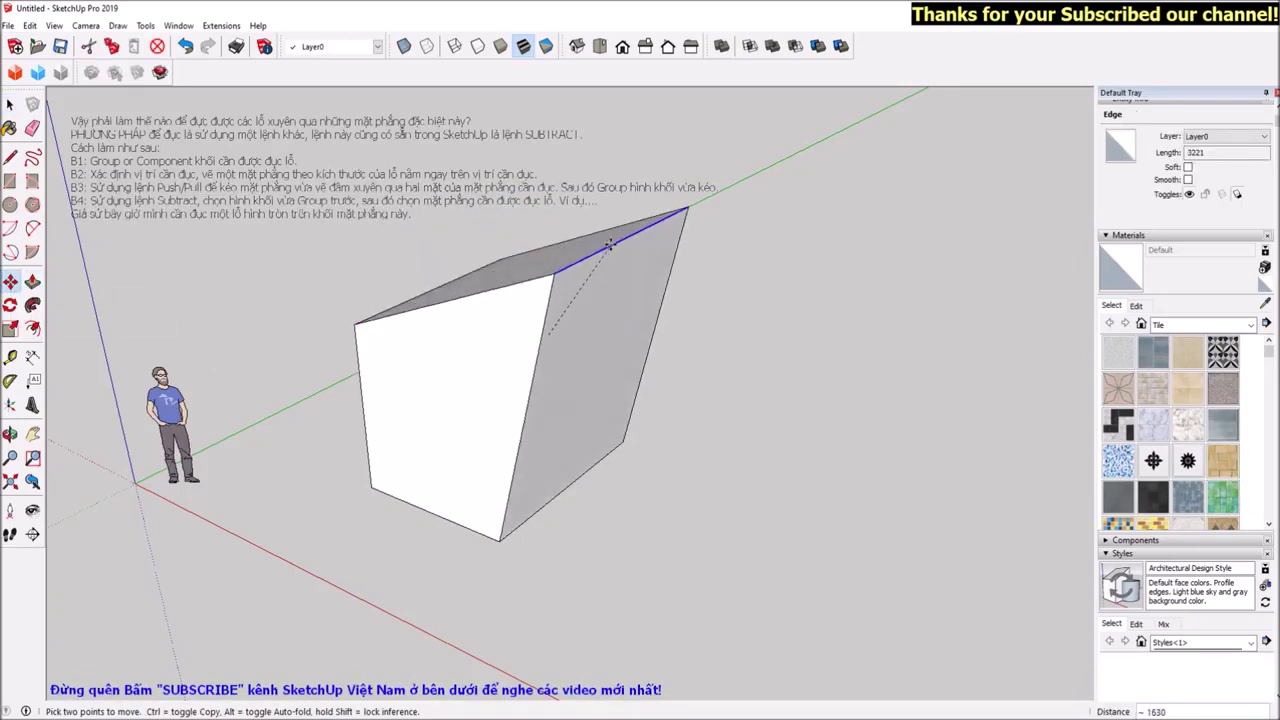
{"action": "left_click", "coordinate": [594, 266]}
{"action": "key", "text": "space"}
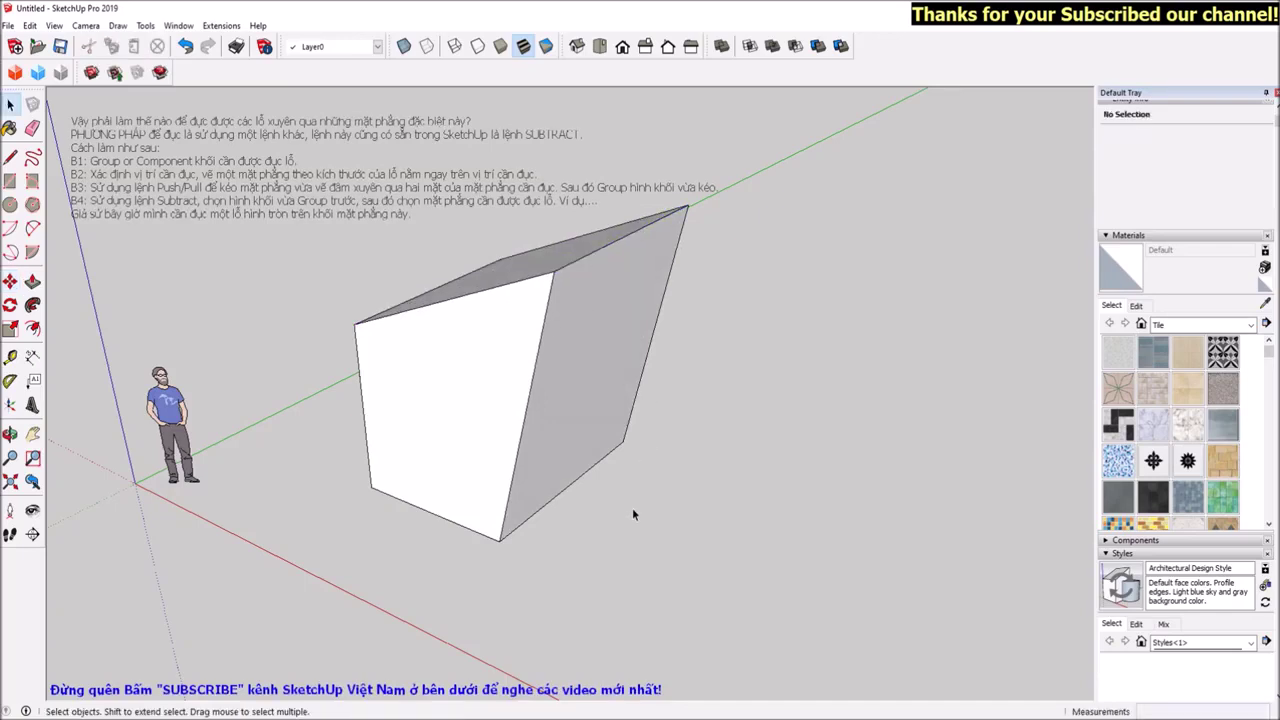
{"action": "mouse_move", "coordinate": [378, 627]}
{"action": "middle_mouse_down"}
{"action": "mouse_move", "coordinate": [481, 385]}
{"action": "mouse_move", "coordinate": [462, 442]}
{"action": "middle_mouse_up"}
{"action": "left_click", "coordinate": [462, 442]}
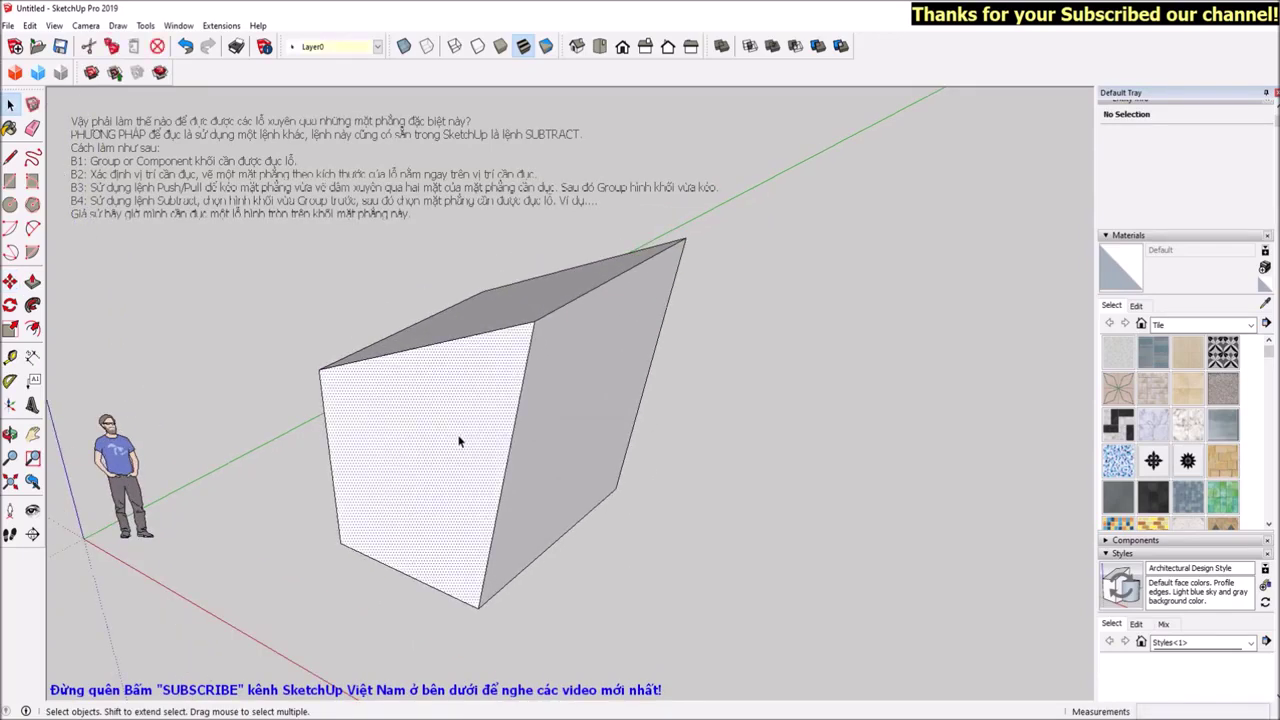
Append the line 'Bây giờ mình bắt đầu đục nhé…' to the end of the note
{"action": "triple_click", "coordinate": [386, 462]}
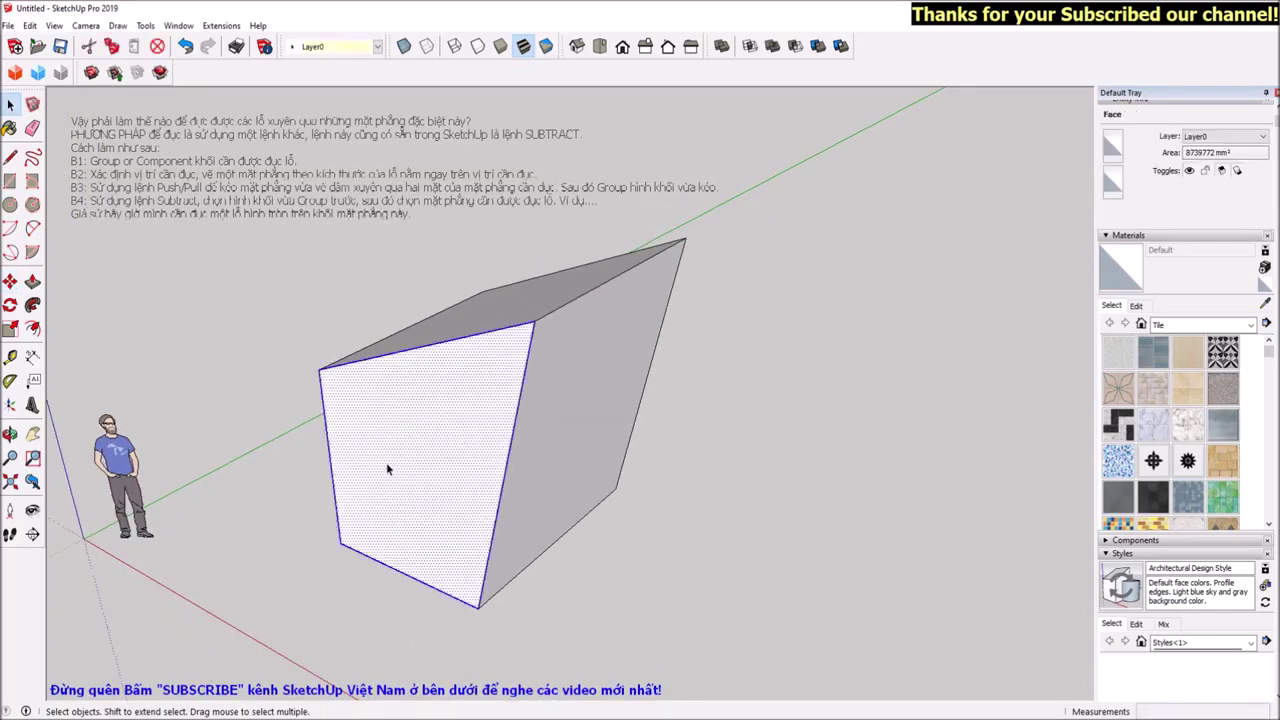
{"action": "left_click", "coordinate": [699, 543]}
{"action": "double_click", "coordinate": [408, 212]}
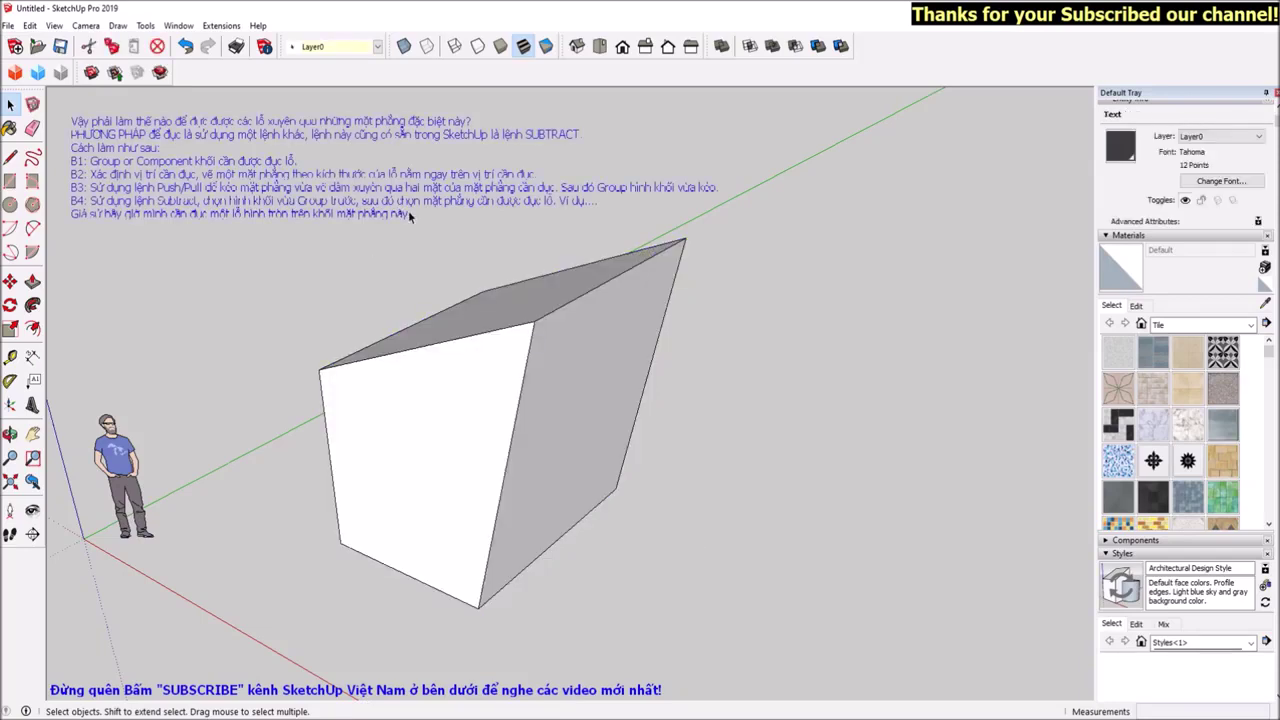
{"action": "left_click", "coordinate": [429, 218]}
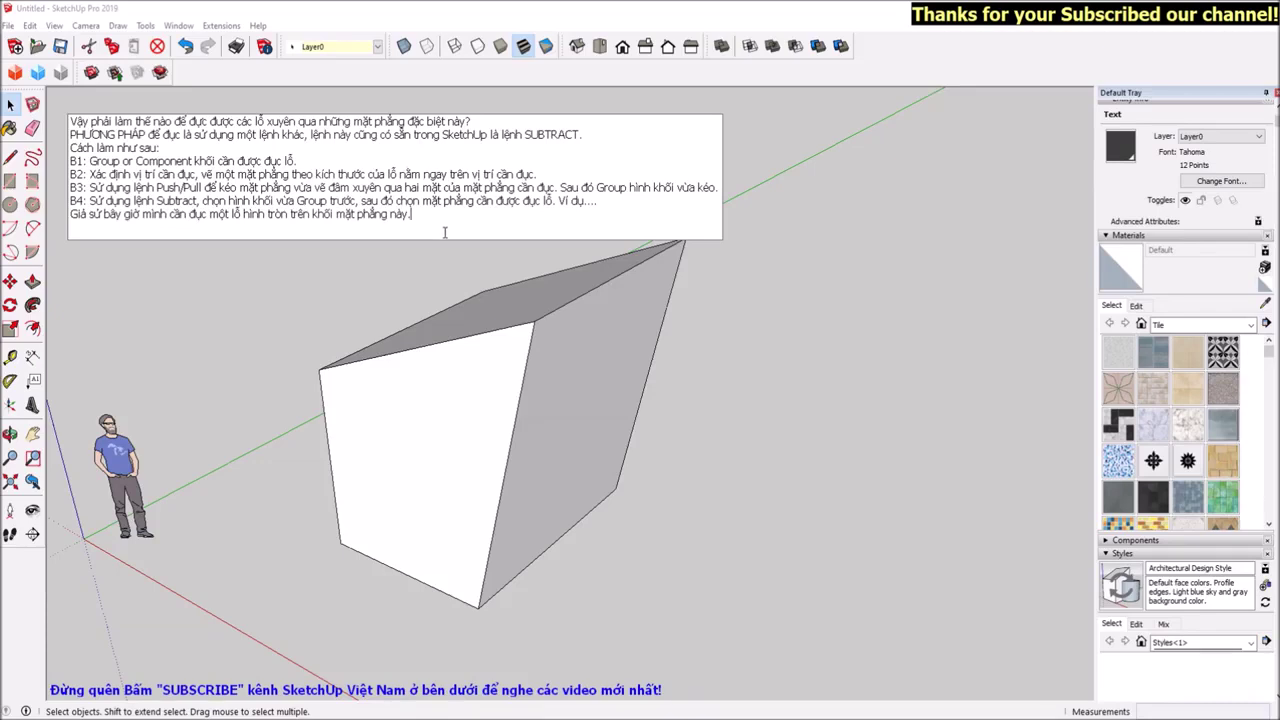
{"action": "key", "text": "Return"}
{"action": "type", "text": "Bây giờ mình bắt đa"}
{"action": "type", "text": " đục nhé, các bạn nhé để "}
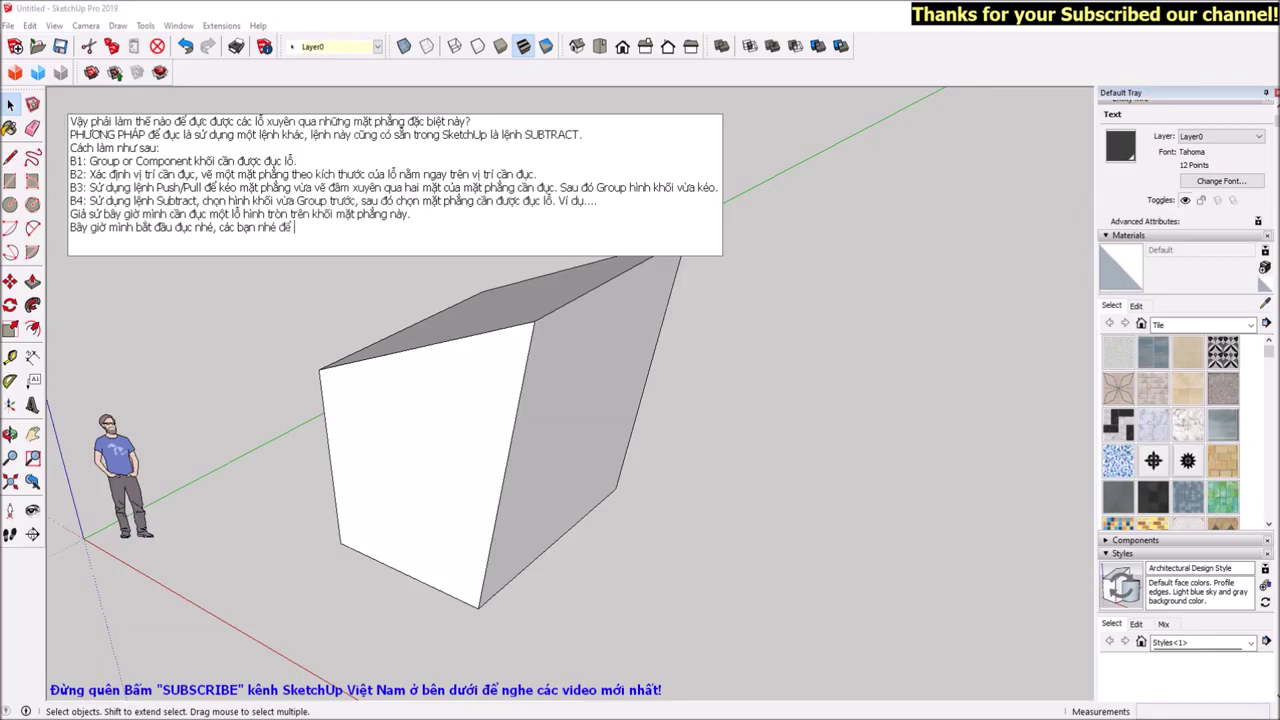
{"action": "type", "text": "ý:"}
{"action": "left_click", "coordinate": [768, 509]}
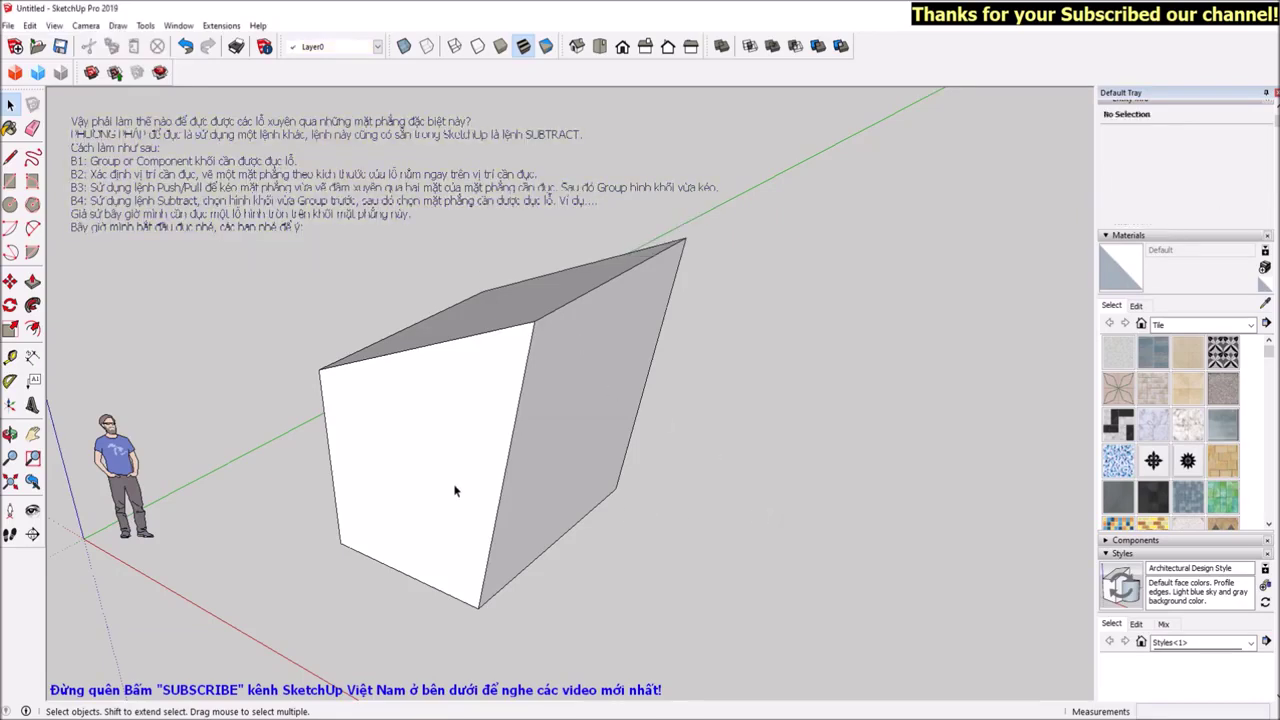
Make the slanted box into a group
{"action": "triple_click", "coordinate": [442, 431]}
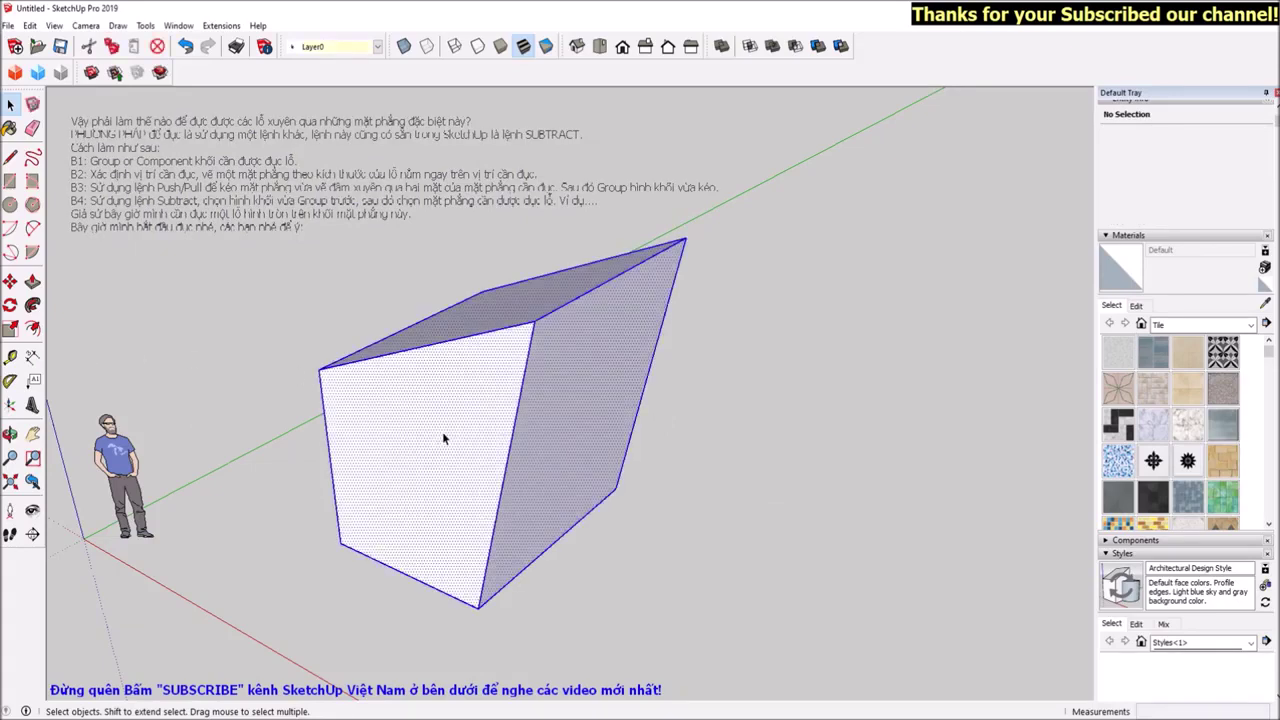
{"action": "right_click", "coordinate": [442, 431]}
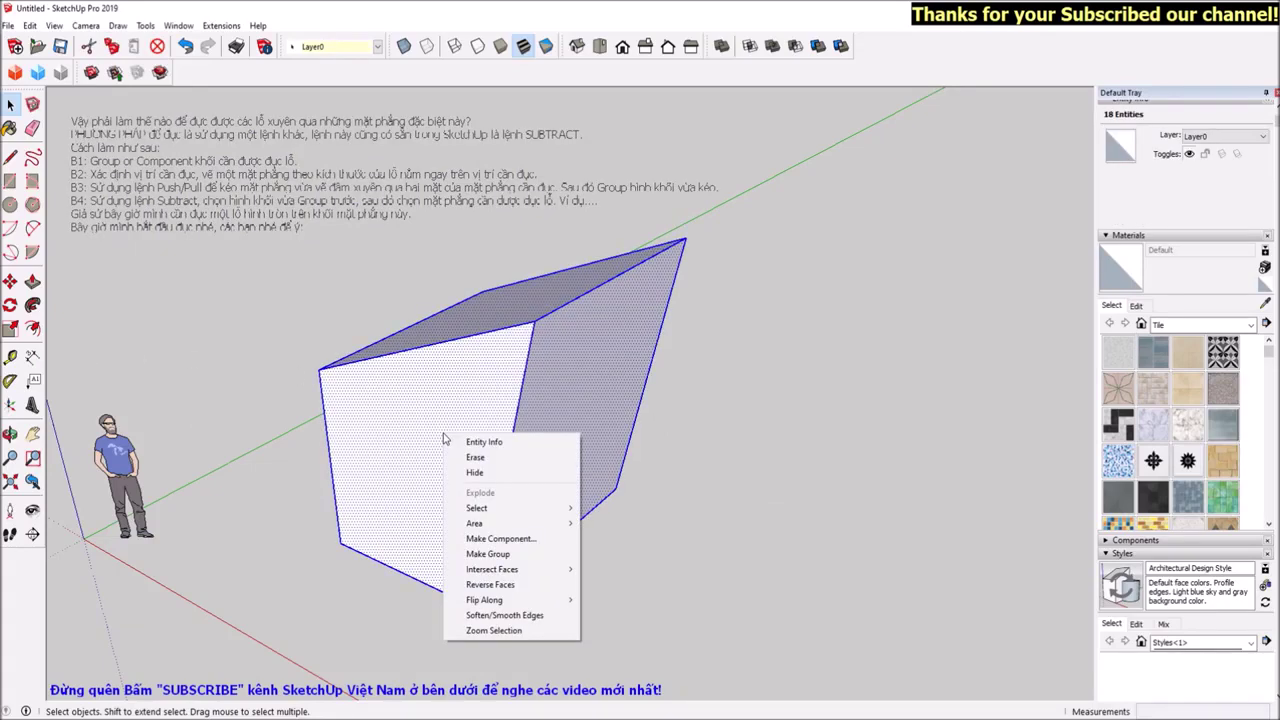
{"action": "left_click", "coordinate": [514, 554]}
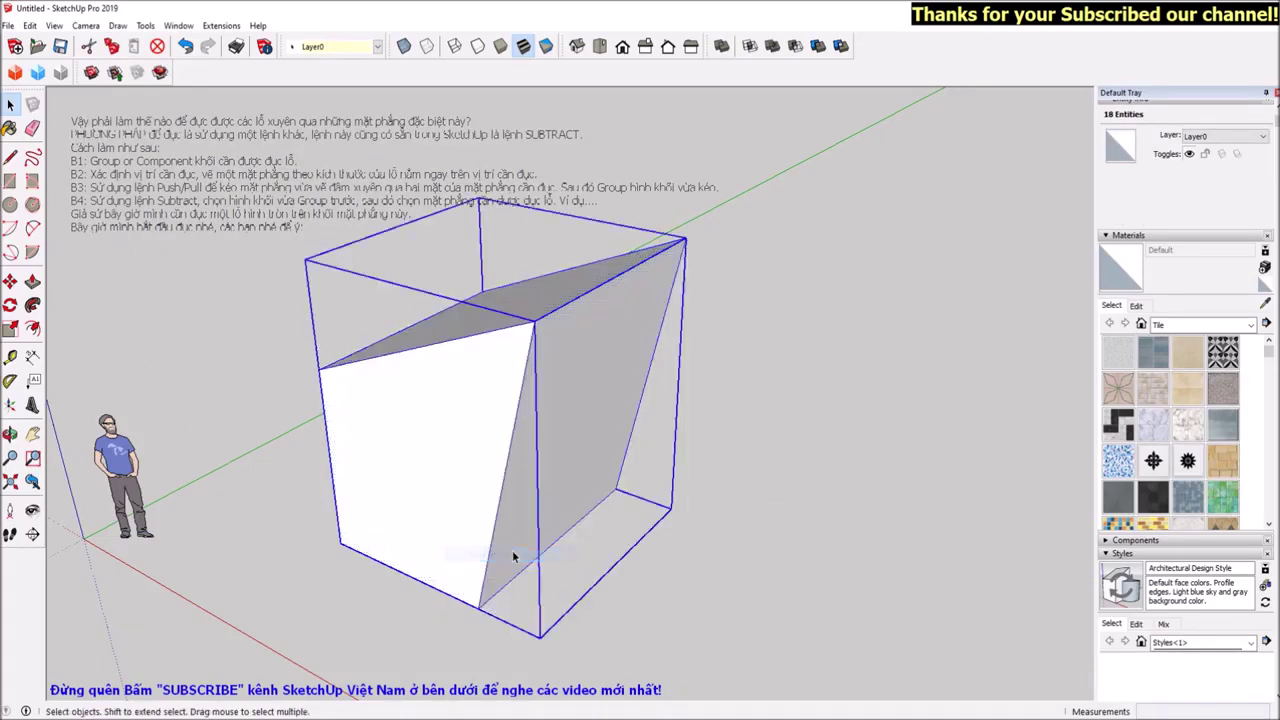
{"action": "left_click", "coordinate": [839, 534]}
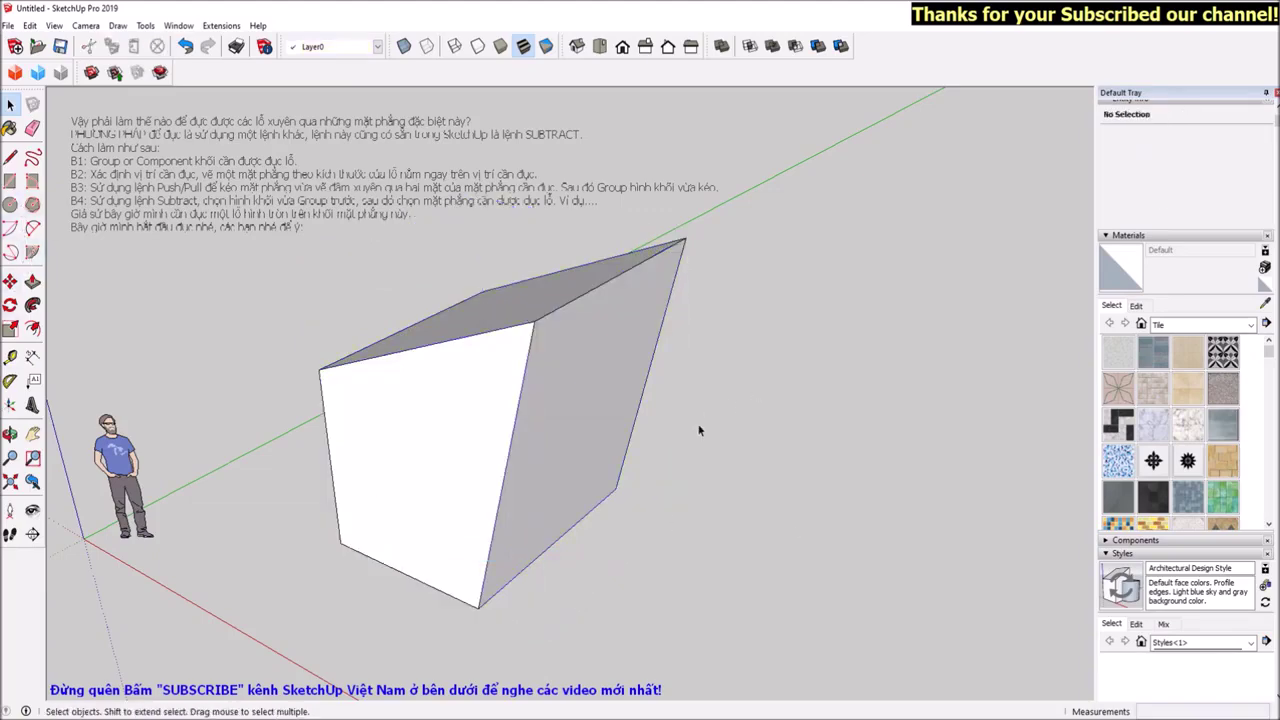
{"action": "mouse_move", "coordinate": [479, 444]}
{"action": "middle_mouse_down"}
{"action": "mouse_move", "coordinate": [600, 509]}
{"action": "mouse_move", "coordinate": [423, 417]}
{"action": "mouse_move", "coordinate": [600, 334]}
{"action": "mouse_move", "coordinate": [646, 355]}
{"action": "middle_mouse_up"}
Draw a circle on the box's sloped face
{"action": "key", "text": "c"}
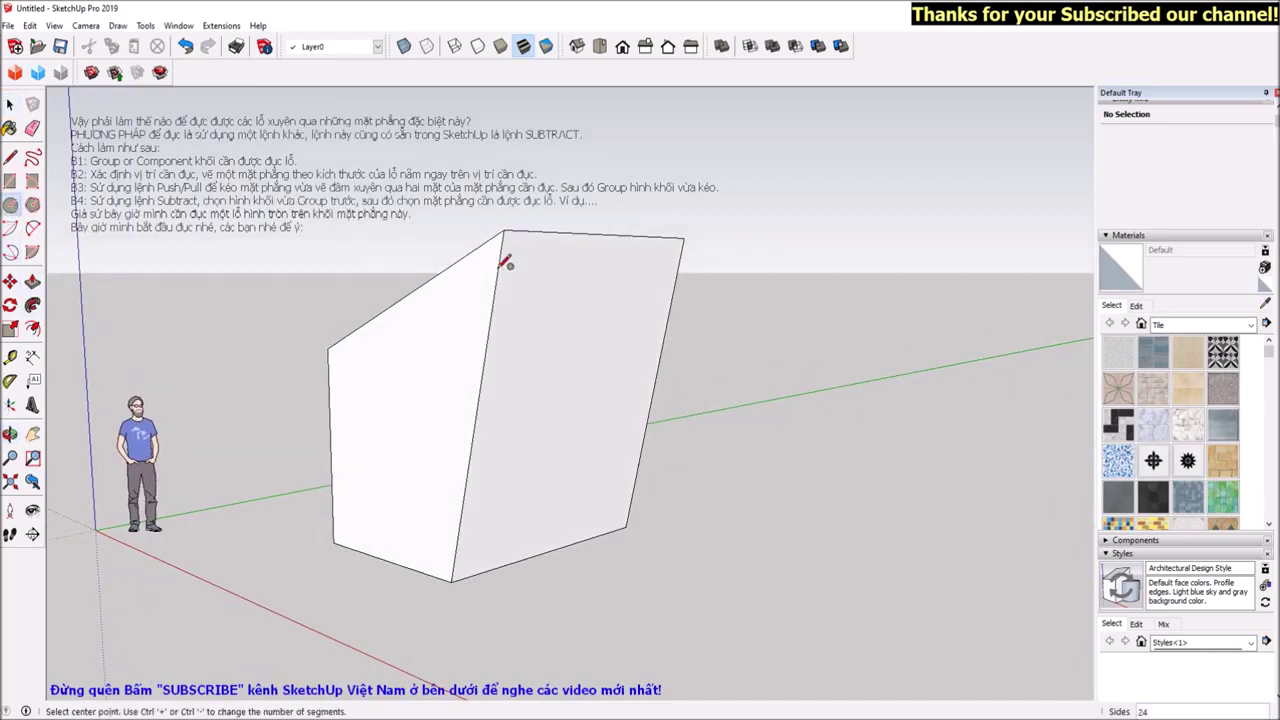
{"action": "left_click", "coordinate": [595, 254]}
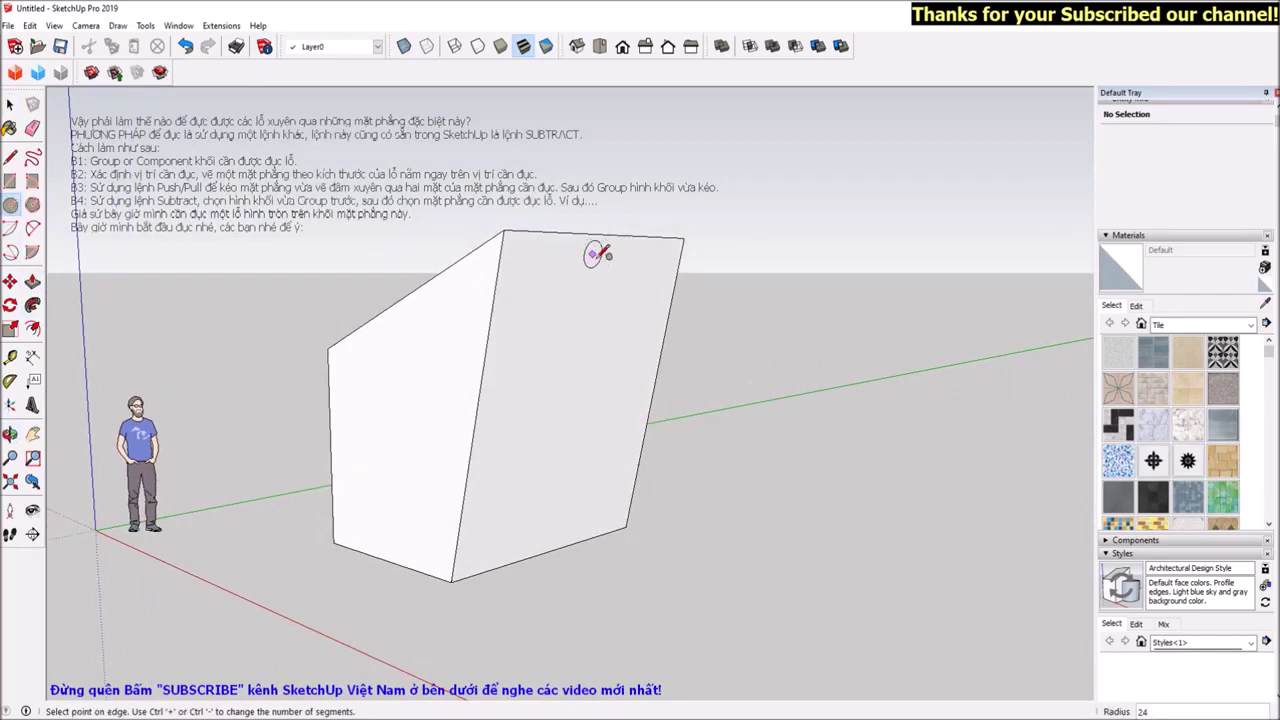
{"action": "key", "text": "Escape"}
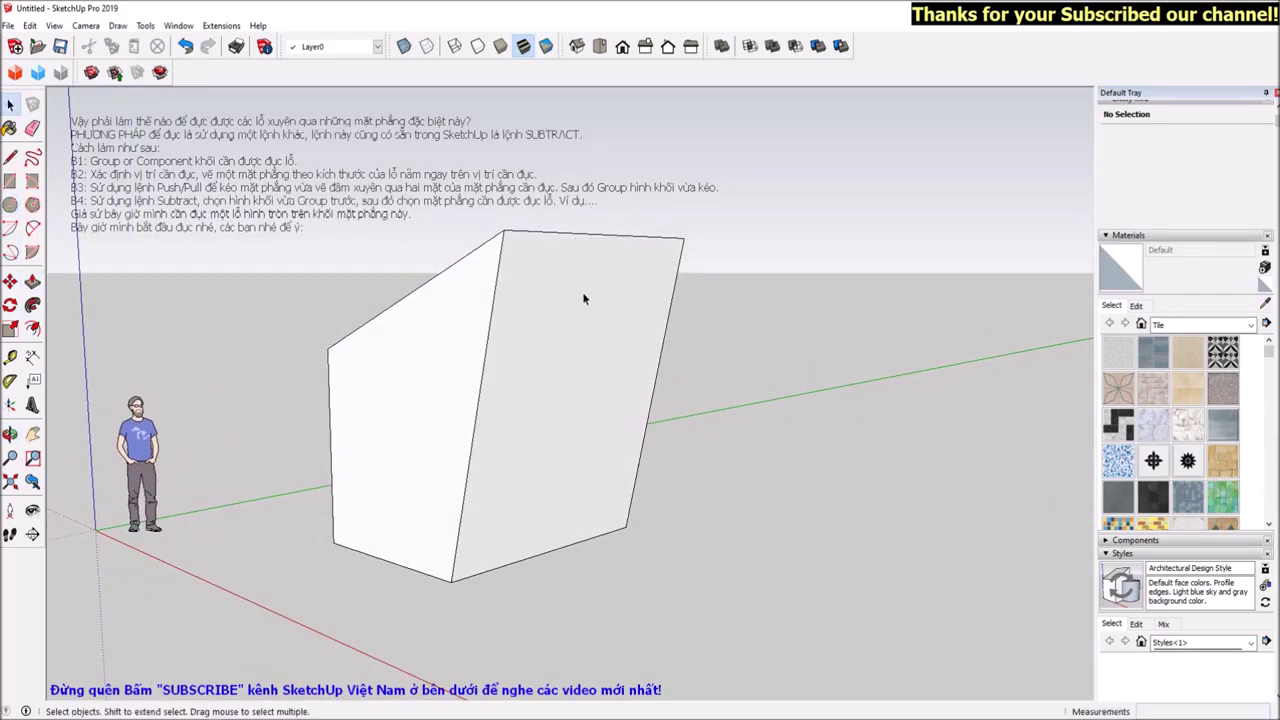
{"action": "left_click", "coordinate": [594, 310]}
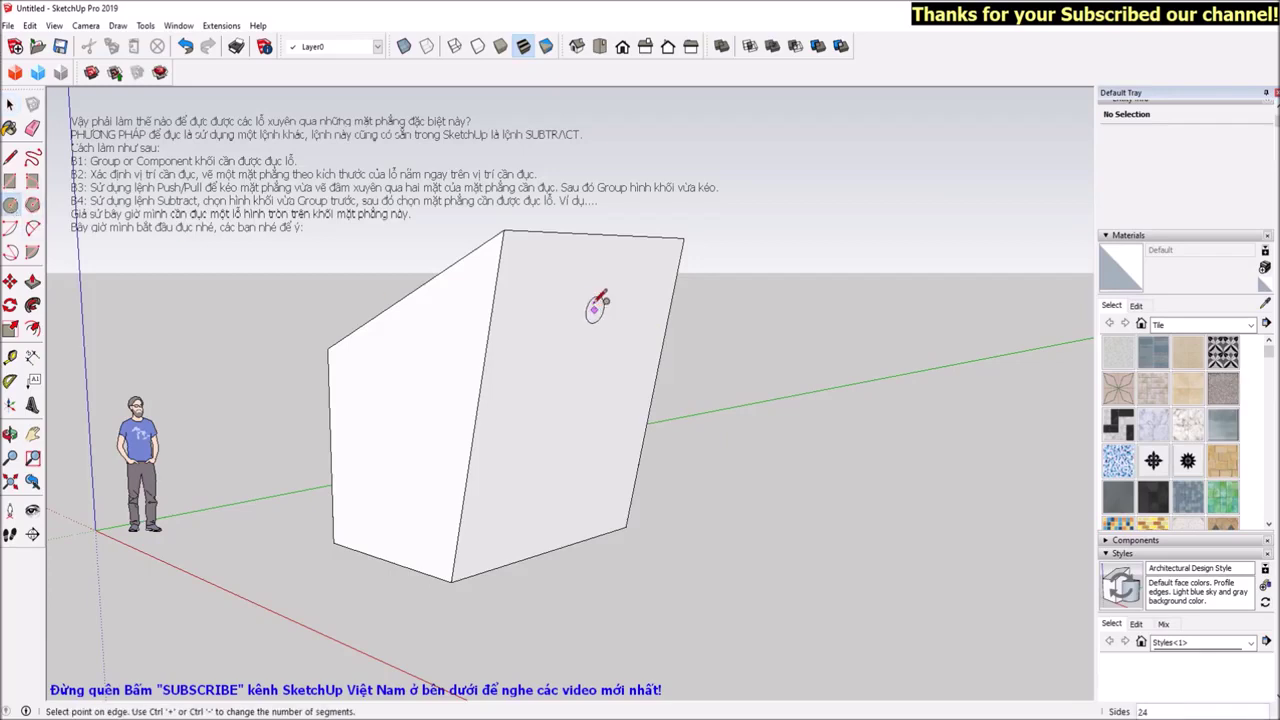
{"action": "left_click", "coordinate": [588, 277]}
{"action": "key", "text": "space"}
{"action": "middle_click_drag", "start_coordinate": [500, 523], "coordinate": [414, 586]}
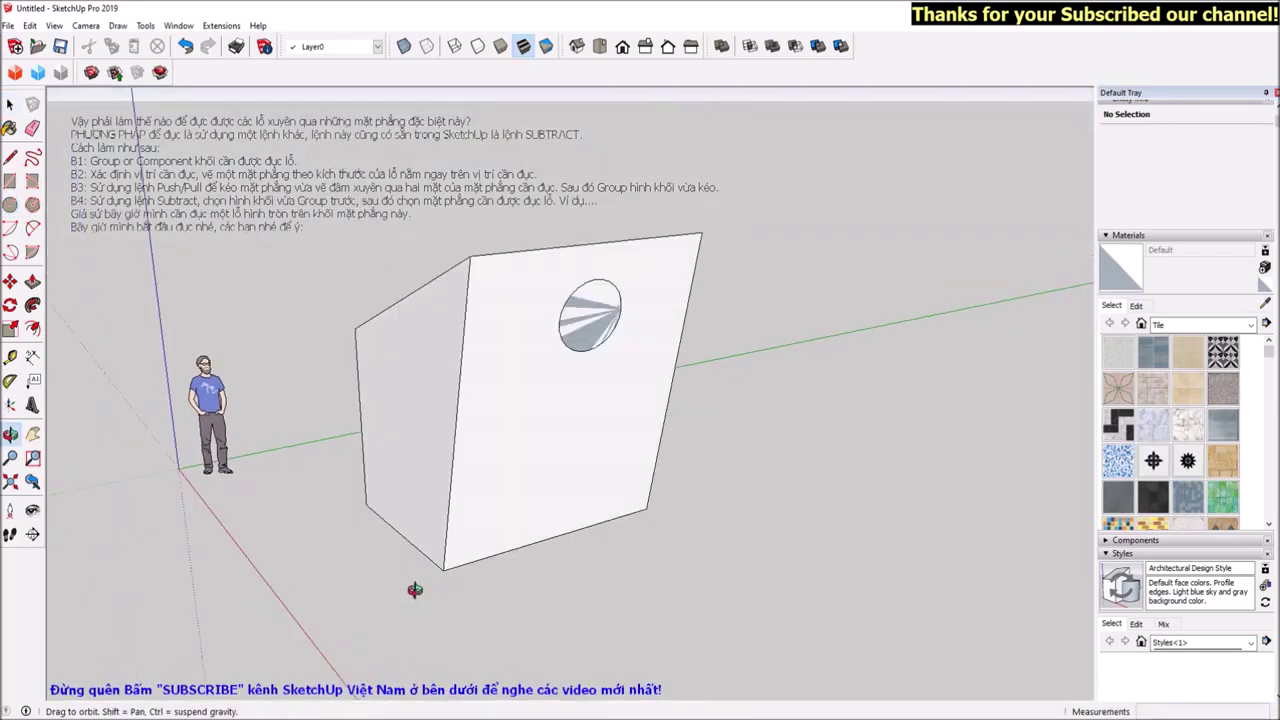
{"action": "left_click", "coordinate": [9, 433]}
{"action": "left_click_drag", "start_coordinate": [457, 451], "coordinate": [477, 503]}
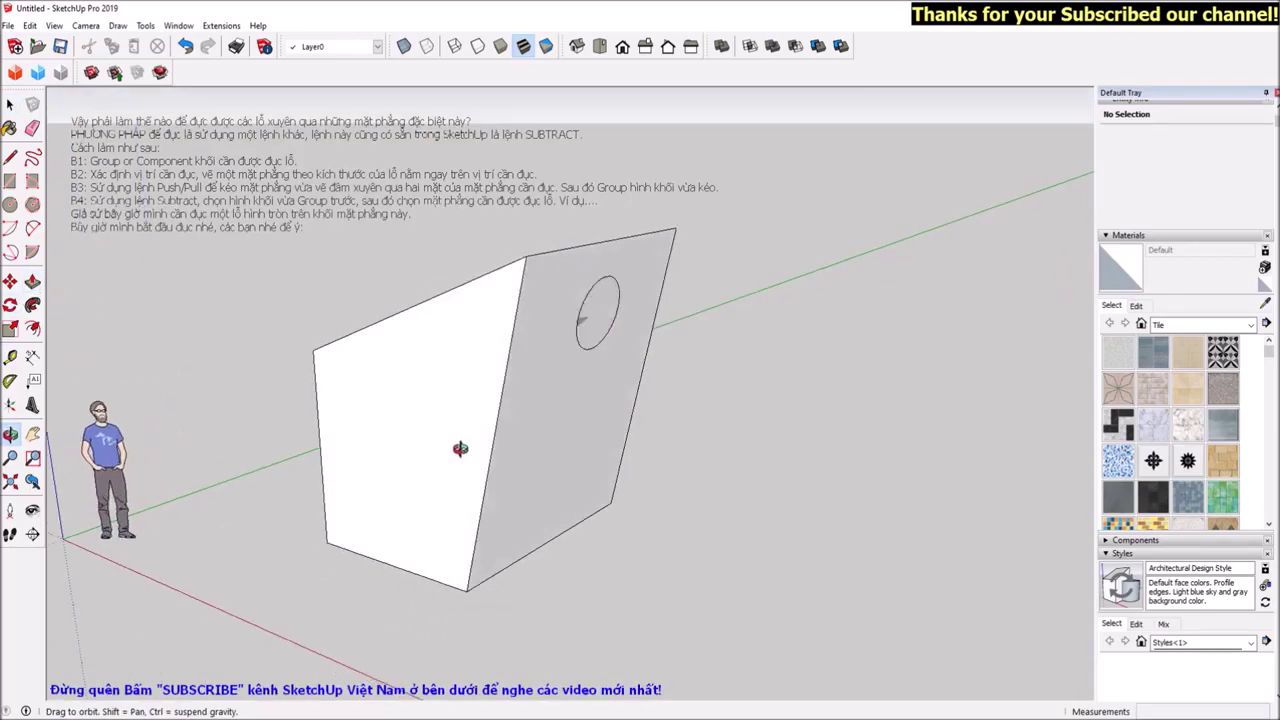
Push/Pull the circle out both sides into a cylinder piercing the box
{"action": "key", "text": "p"}
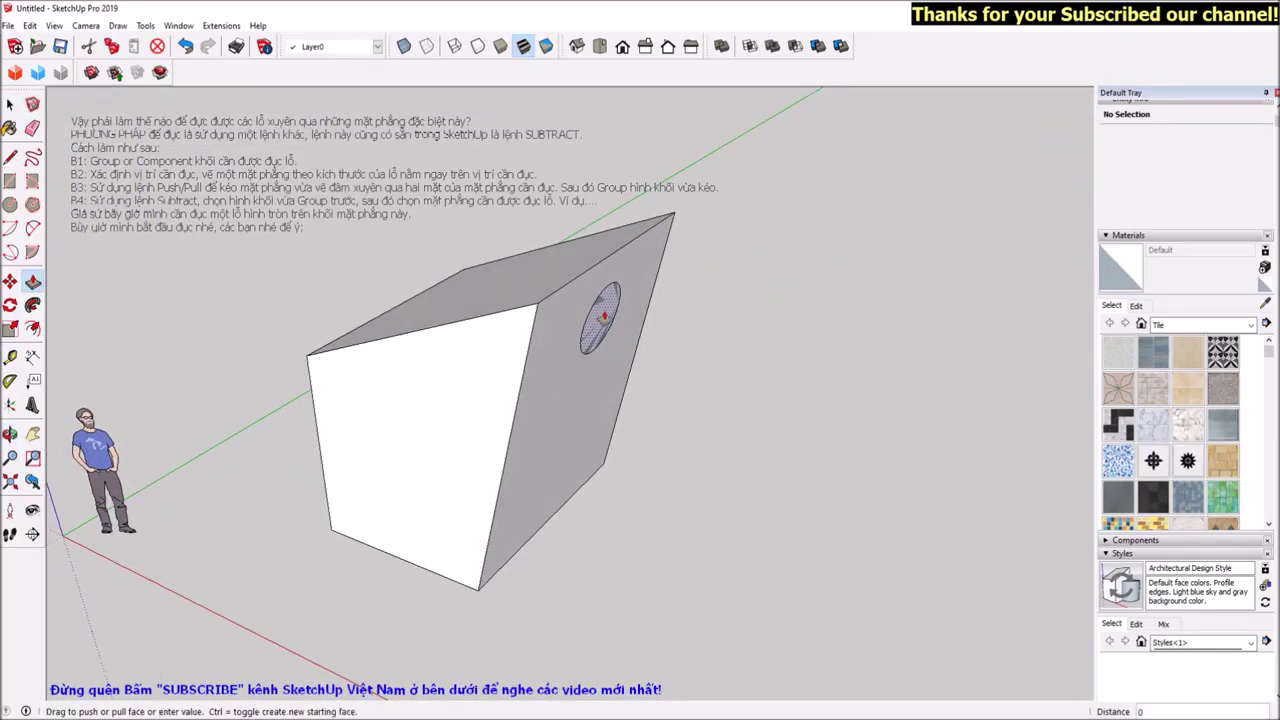
{"action": "left_click_drag", "start_coordinate": [600, 318], "coordinate": [307, 165]}
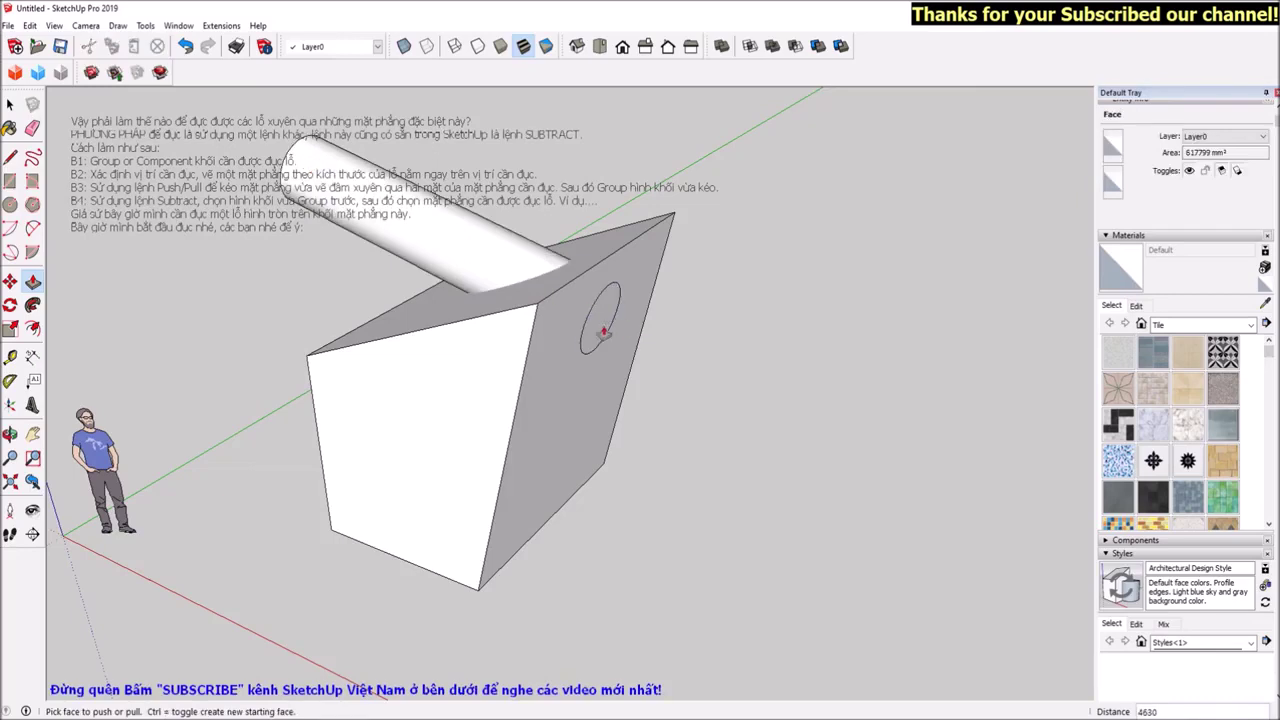
{"action": "left_click_drag", "start_coordinate": [605, 333], "coordinate": [800, 461]}
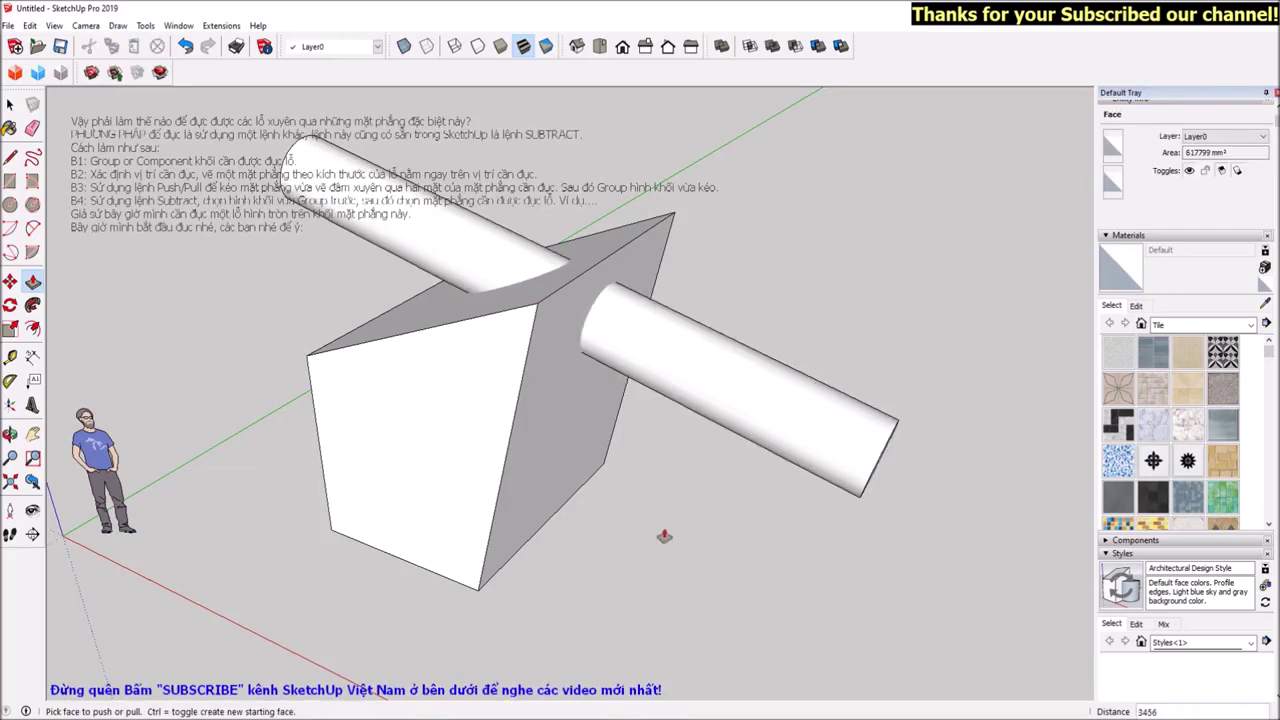
{"action": "key", "text": "space"}
{"action": "triple_click", "coordinate": [805, 422]}
{"action": "right_click", "coordinate": [710, 398]}
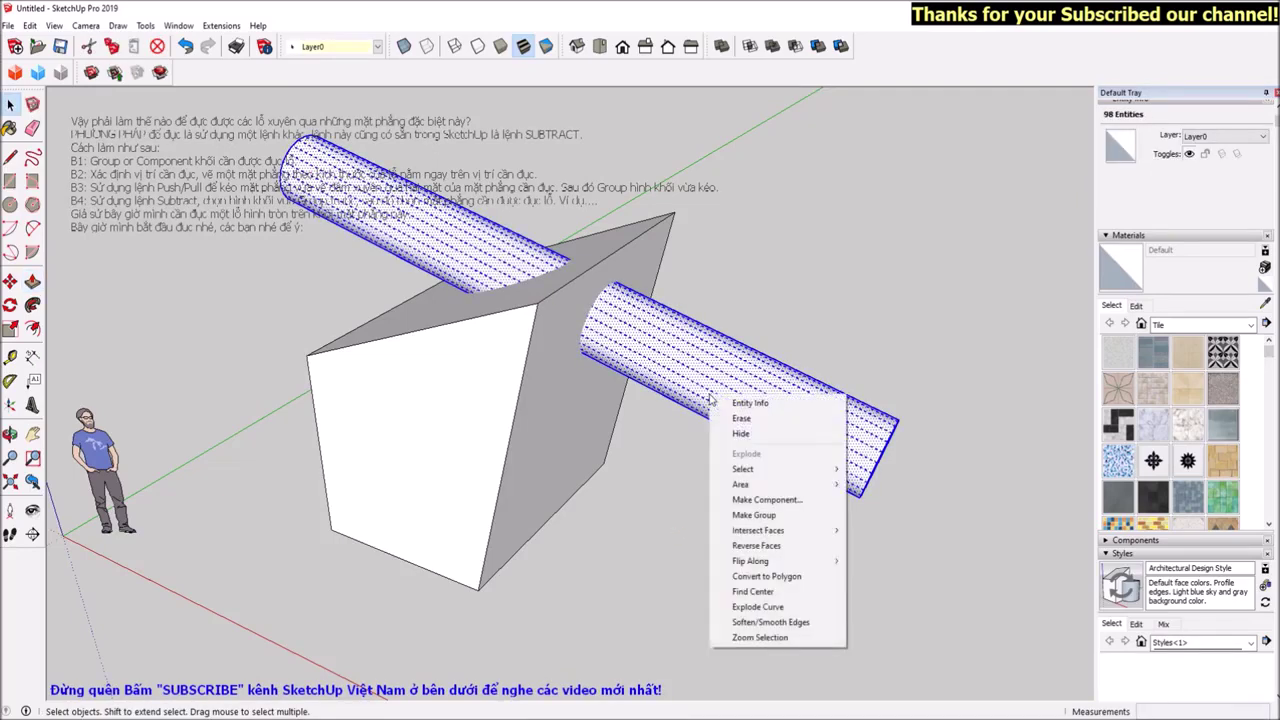
Make the cylinder into a group
{"action": "left_click", "coordinate": [744, 516]}
{"action": "left_click", "coordinate": [691, 554]}
{"action": "mouse_move", "coordinate": [691, 554]}
{"action": "middle_mouse_down"}
{"action": "mouse_move", "coordinate": [575, 447]}
{"action": "mouse_move", "coordinate": [720, 508]}
{"action": "mouse_move", "coordinate": [651, 520]}
{"action": "middle_mouse_up"}
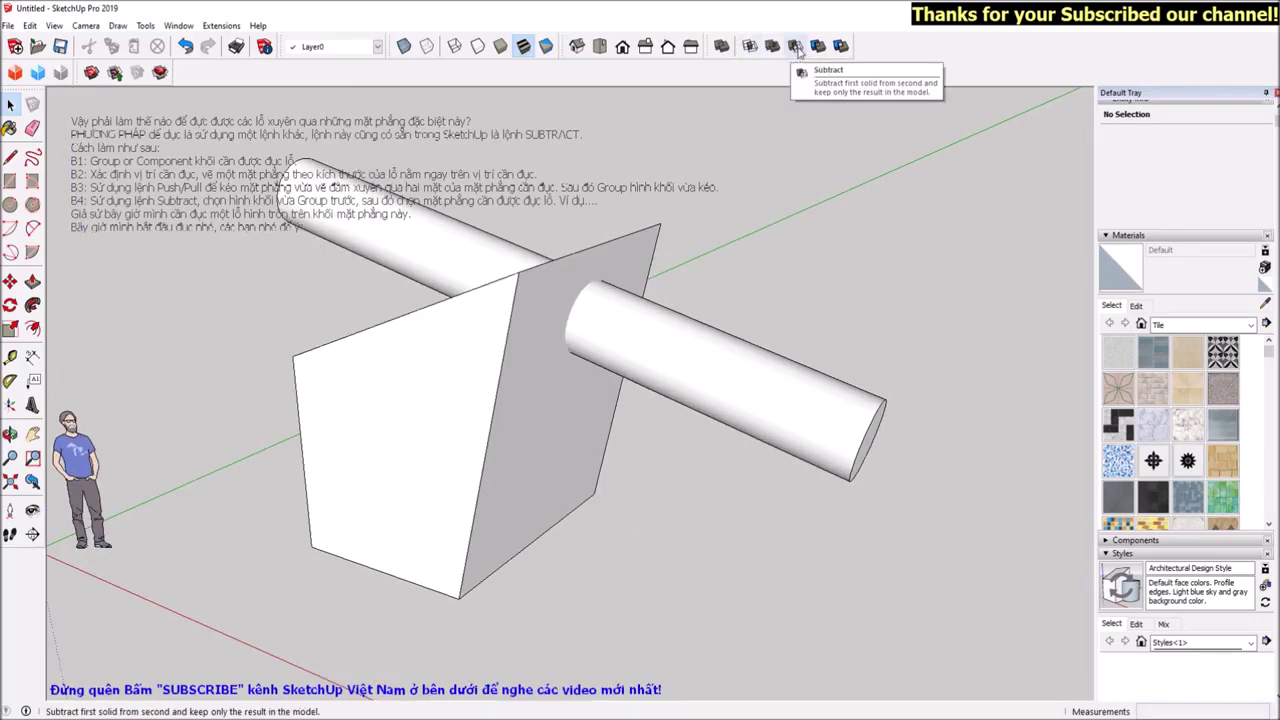
Subtract the cylinder from the box, leaving a round hole through the sloped face
{"action": "left_click", "coordinate": [797, 48]}
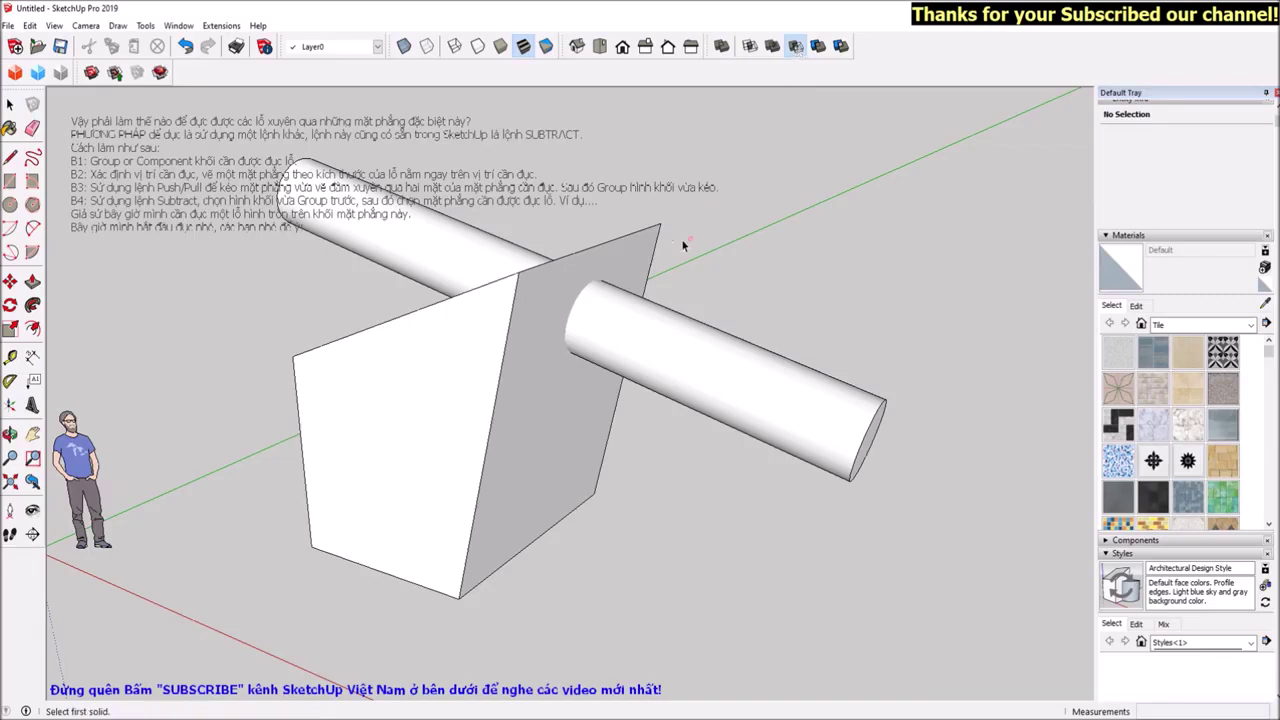
{"action": "left_click", "coordinate": [702, 363]}
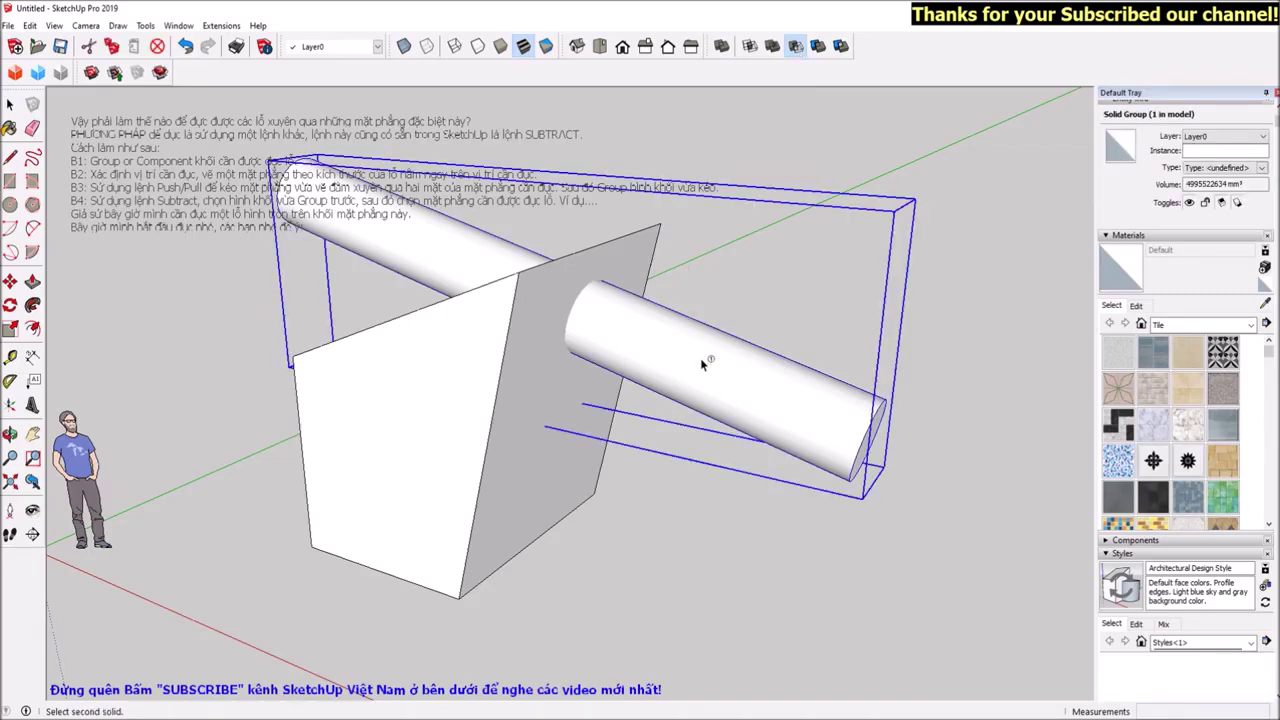
{"action": "left_click", "coordinate": [435, 422]}
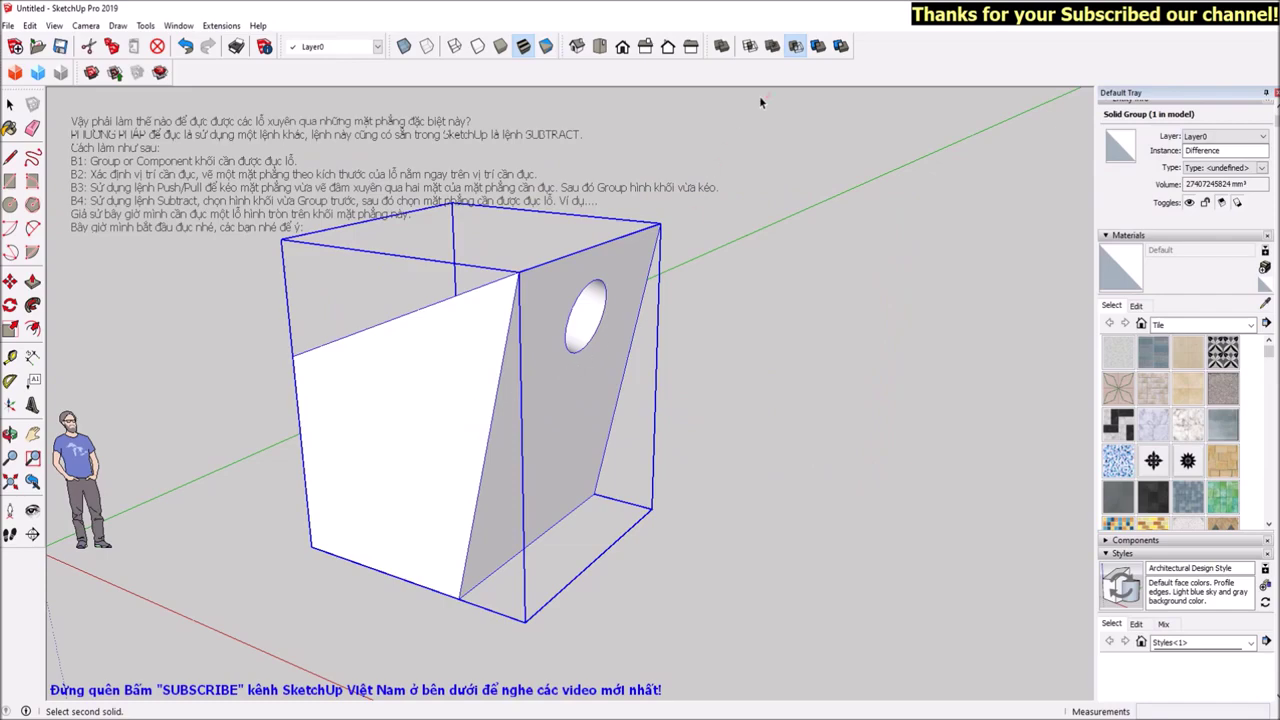
{"action": "left_click", "coordinate": [690, 459]}
{"action": "mouse_move", "coordinate": [690, 459]}
{"action": "middle_mouse_down"}
{"action": "mouse_move", "coordinate": [290, 410]}
{"action": "mouse_move", "coordinate": [323, 351]}
{"action": "mouse_move", "coordinate": [434, 557]}
{"action": "mouse_move", "coordinate": [449, 514]}
{"action": "mouse_move", "coordinate": [388, 527]}
{"action": "mouse_move", "coordinate": [631, 380]}
{"action": "mouse_move", "coordinate": [289, 437]}
{"action": "mouse_move", "coordinate": [640, 480]}
{"action": "mouse_move", "coordinate": [657, 460]}
{"action": "mouse_move", "coordinate": [586, 494]}
{"action": "mouse_move", "coordinate": [360, 318]}
{"action": "middle_mouse_up"}
Draw a circle on the ground beside the box and reverse its face
{"action": "scroll", "coordinate": [360, 318], "scroll_direction": "down", "scroll_amount": 3}
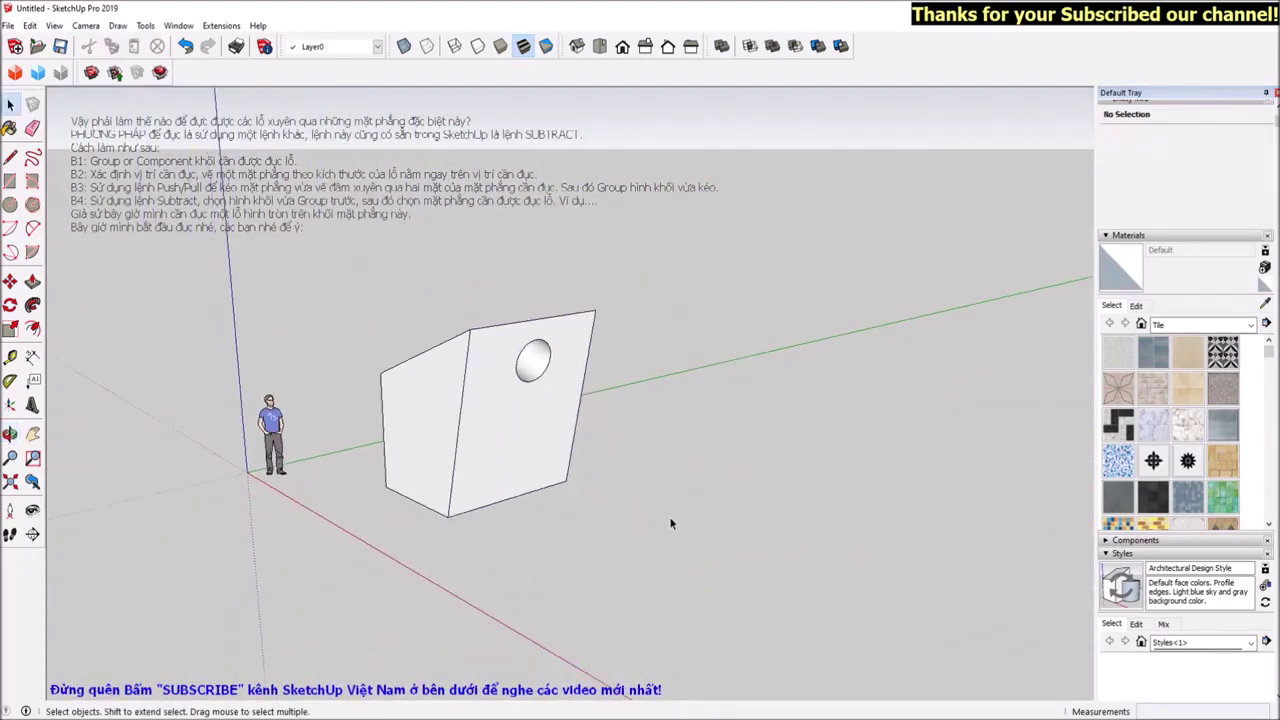
{"action": "mouse_move", "coordinate": [646, 560]}
{"action": "middle_mouse_down"}
{"action": "mouse_move", "coordinate": [720, 570]}
{"action": "mouse_move", "coordinate": [609, 583]}
{"action": "mouse_move", "coordinate": [560, 449]}
{"action": "middle_mouse_up"}
{"action": "scroll", "coordinate": [748, 599], "scroll_direction": "up", "scroll_amount": 3}
{"action": "key", "text": "m"}
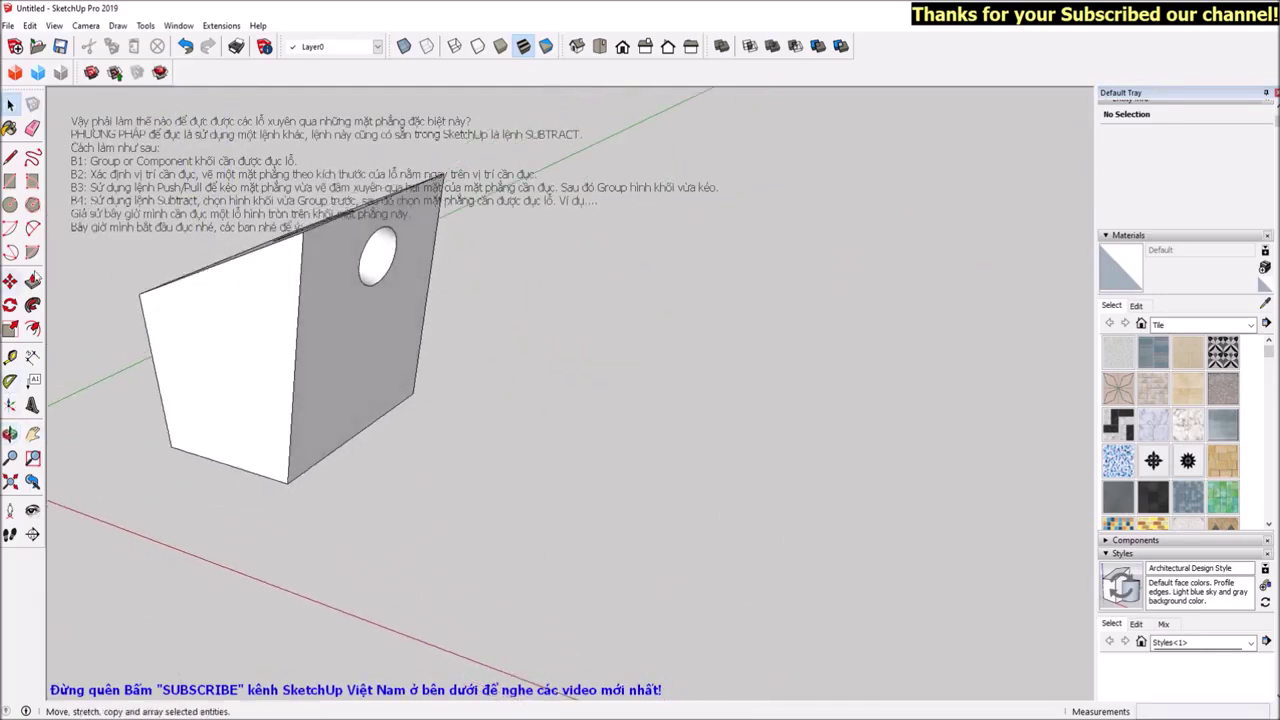
{"action": "left_click", "coordinate": [10, 205]}
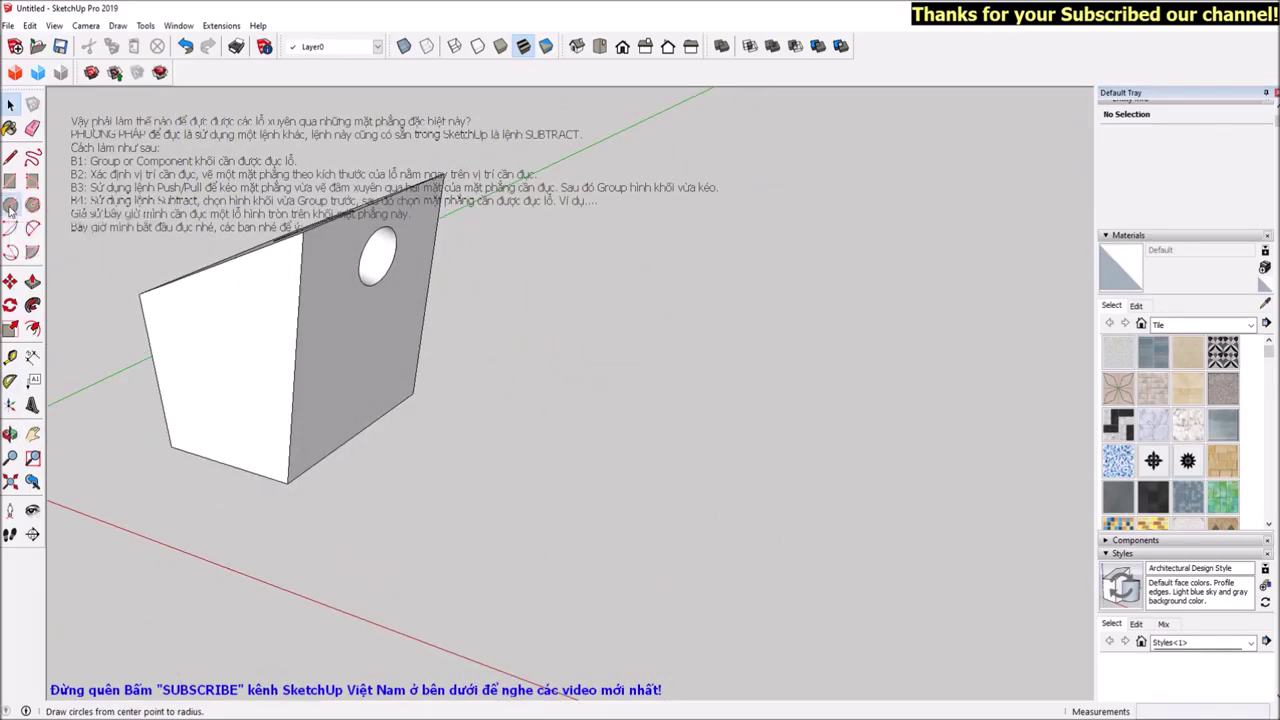
{"action": "left_click", "coordinate": [489, 571]}
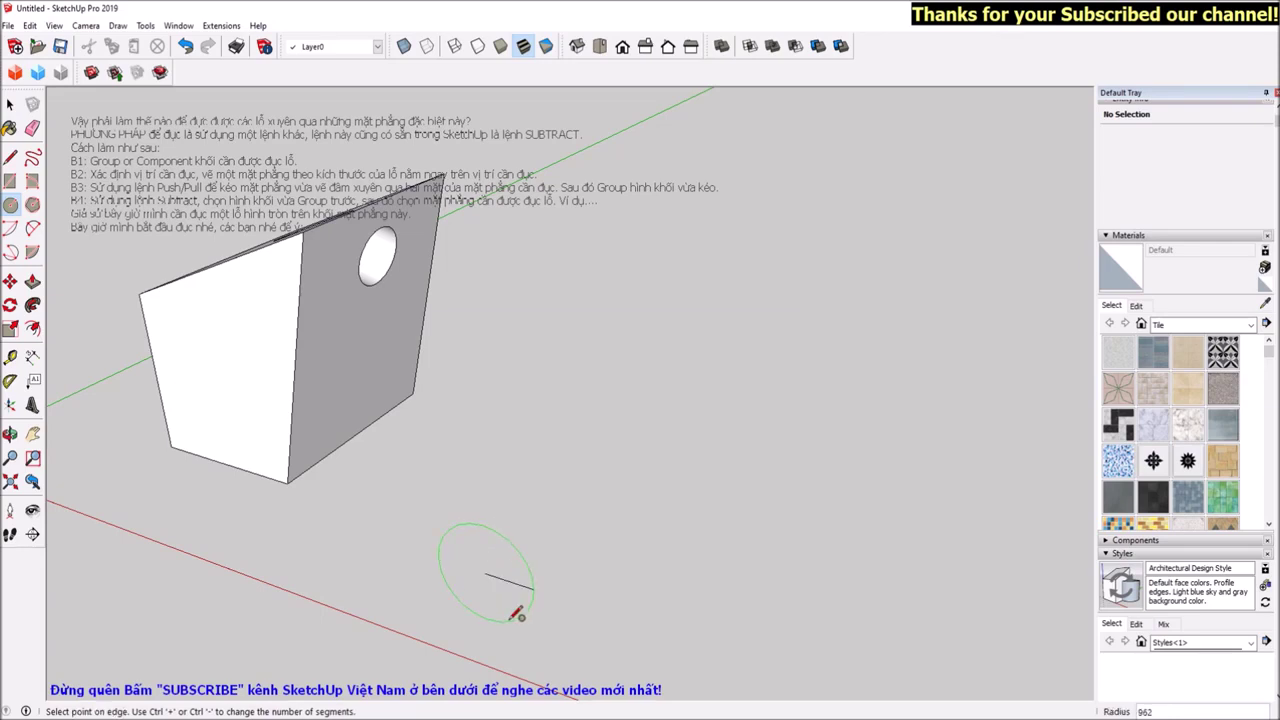
{"action": "left_click", "coordinate": [516, 614]}
{"action": "mouse_move", "coordinate": [550, 543]}
{"action": "middle_mouse_down"}
{"action": "mouse_move", "coordinate": [543, 586]}
{"action": "mouse_move", "coordinate": [591, 551]}
{"action": "middle_mouse_up"}
{"action": "key", "text": "space"}
{"action": "right_click", "coordinate": [460, 578]}
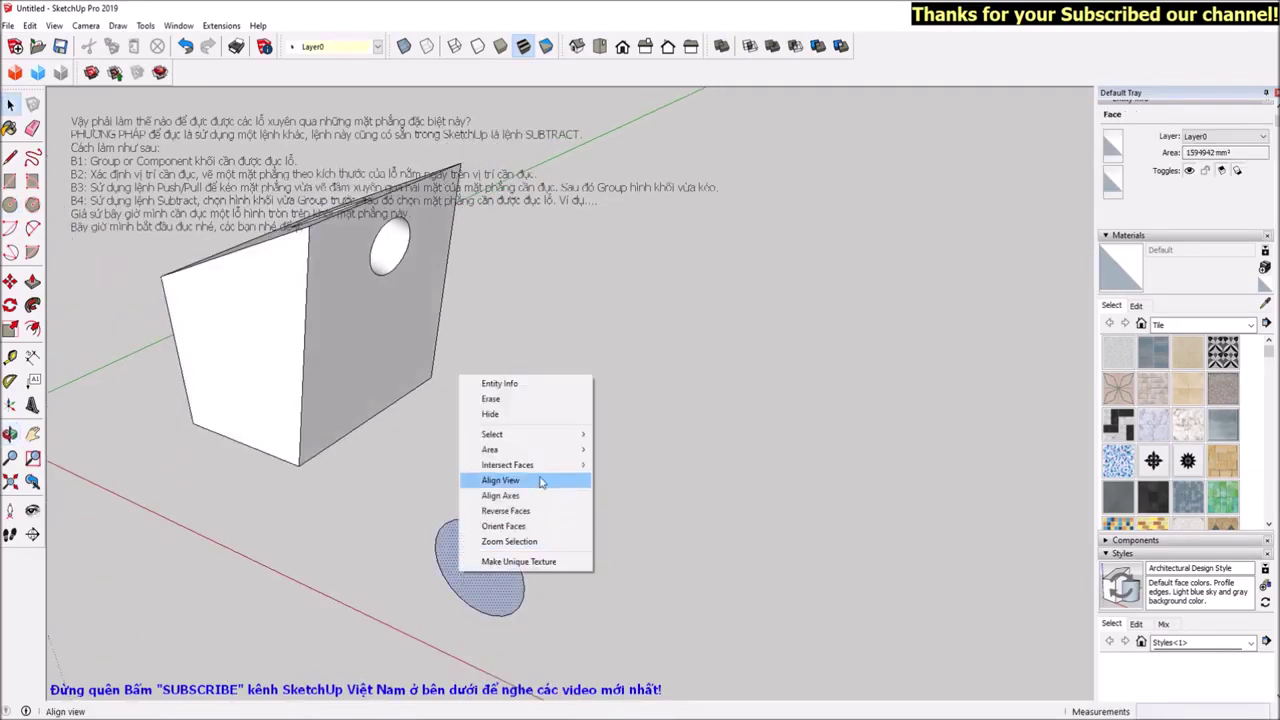
{"action": "left_click", "coordinate": [540, 511]}
{"action": "left_click", "coordinate": [612, 599]}
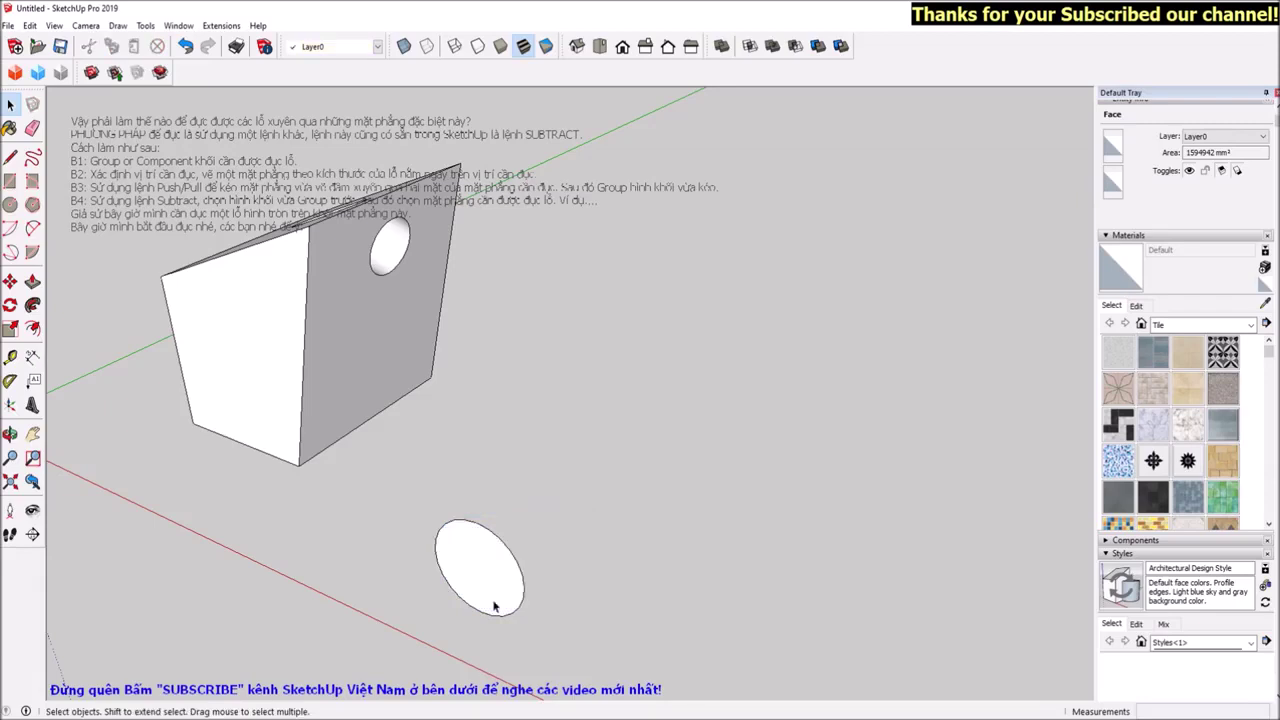
Offset a smaller circle inside the disk and delete the inner face to leave a ring
{"action": "scroll", "coordinate": [487, 577], "scroll_direction": "up", "scroll_amount": 2}
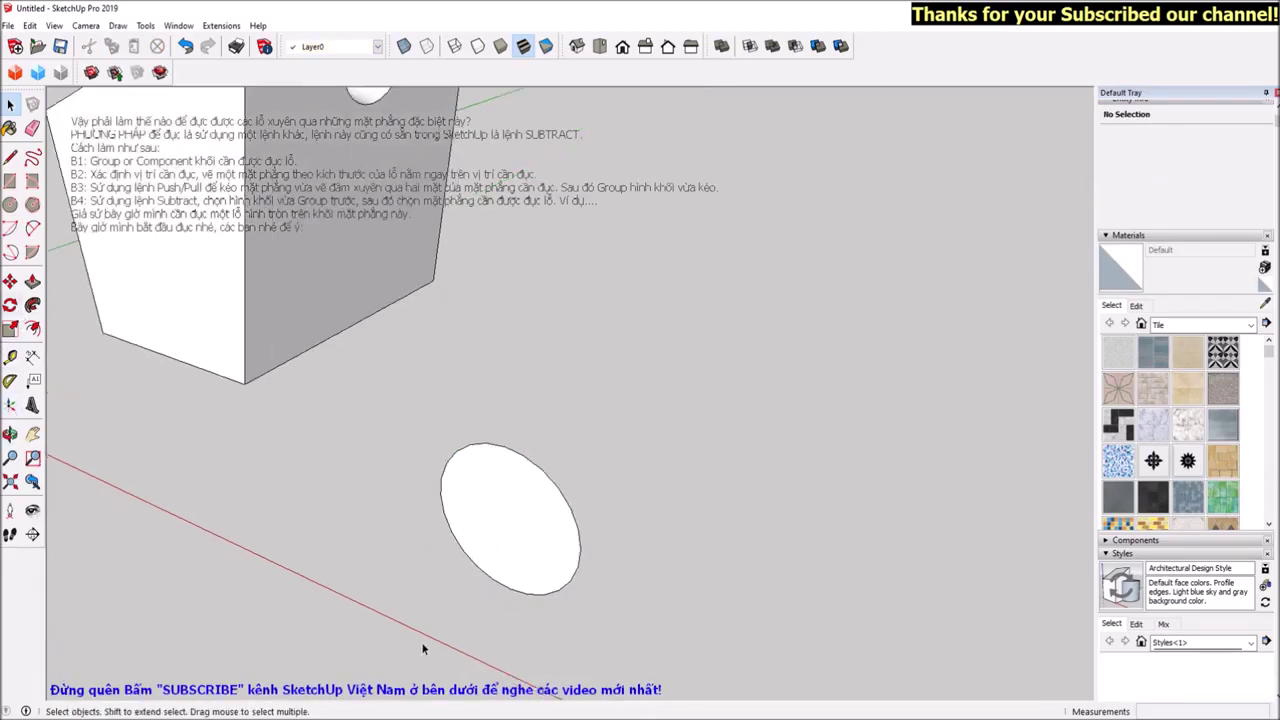
{"action": "scroll", "coordinate": [546, 588], "scroll_direction": "up", "scroll_amount": 3}
{"action": "middle_click_drag", "start_coordinate": [449, 457], "coordinate": [600, 371]}
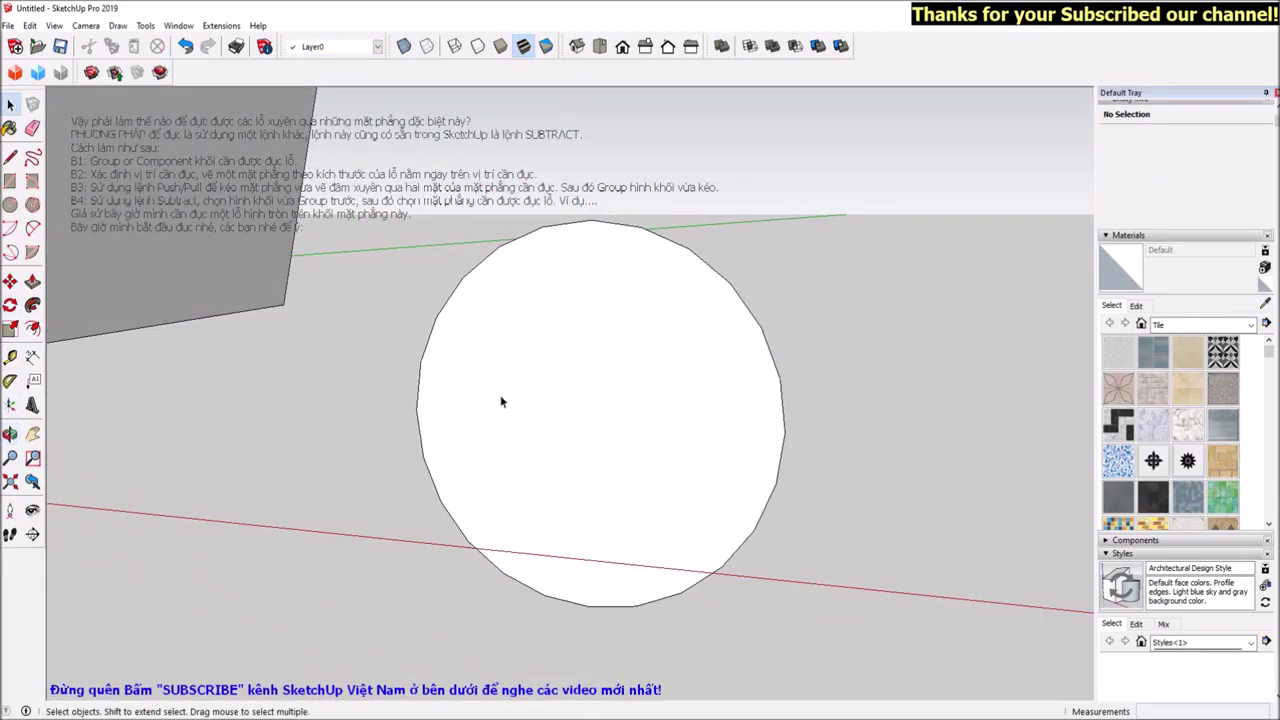
{"action": "left_click", "coordinate": [432, 346]}
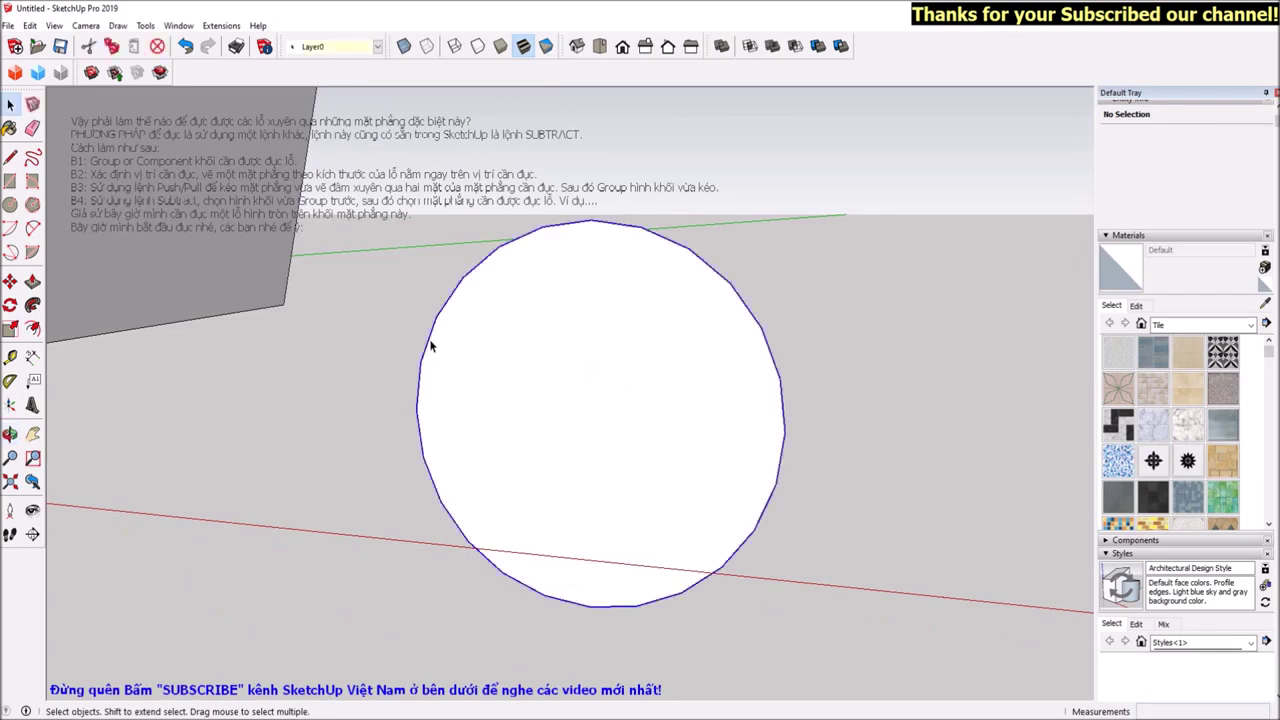
{"action": "left_click", "coordinate": [33, 328]}
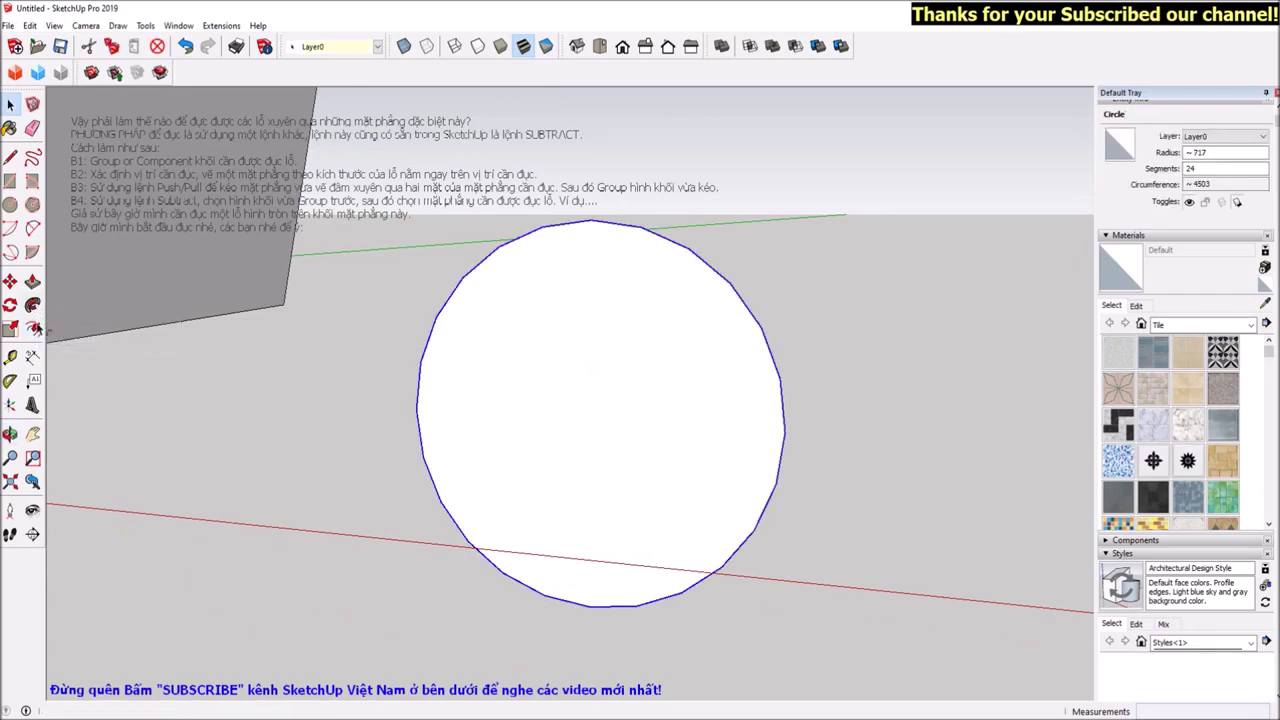
{"action": "left_click", "coordinate": [432, 327]}
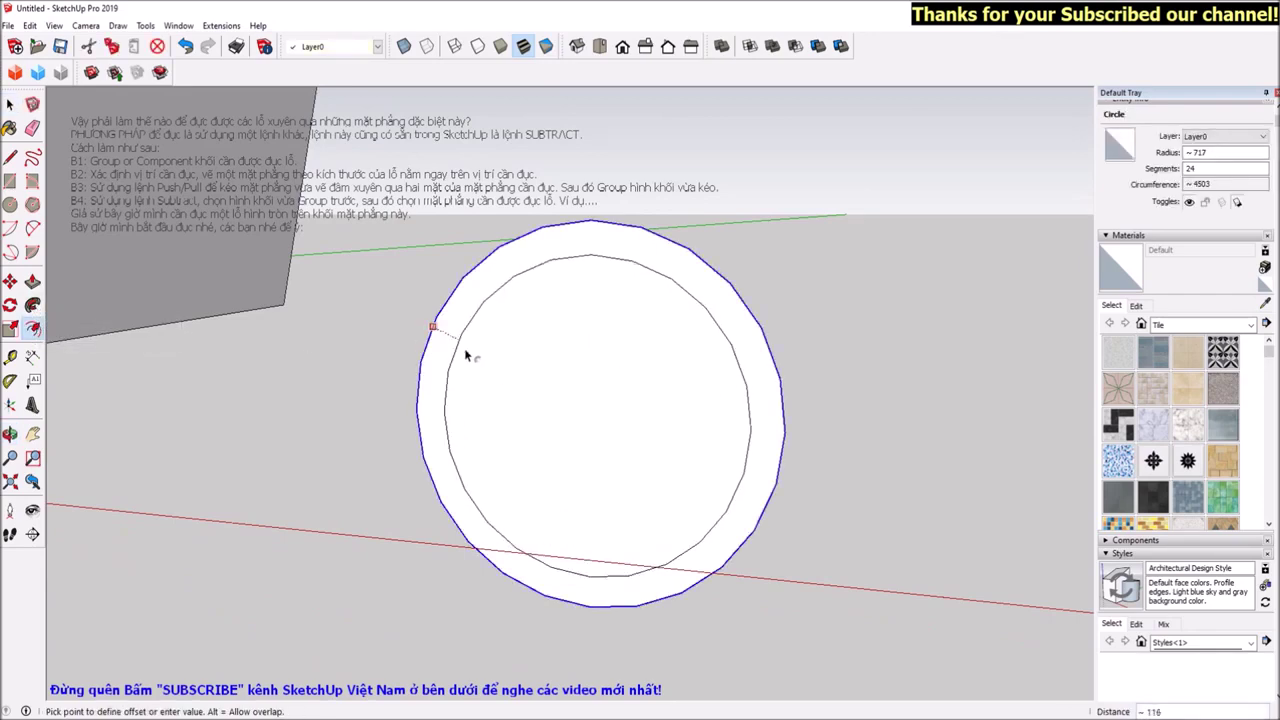
{"action": "left_click", "coordinate": [473, 358]}
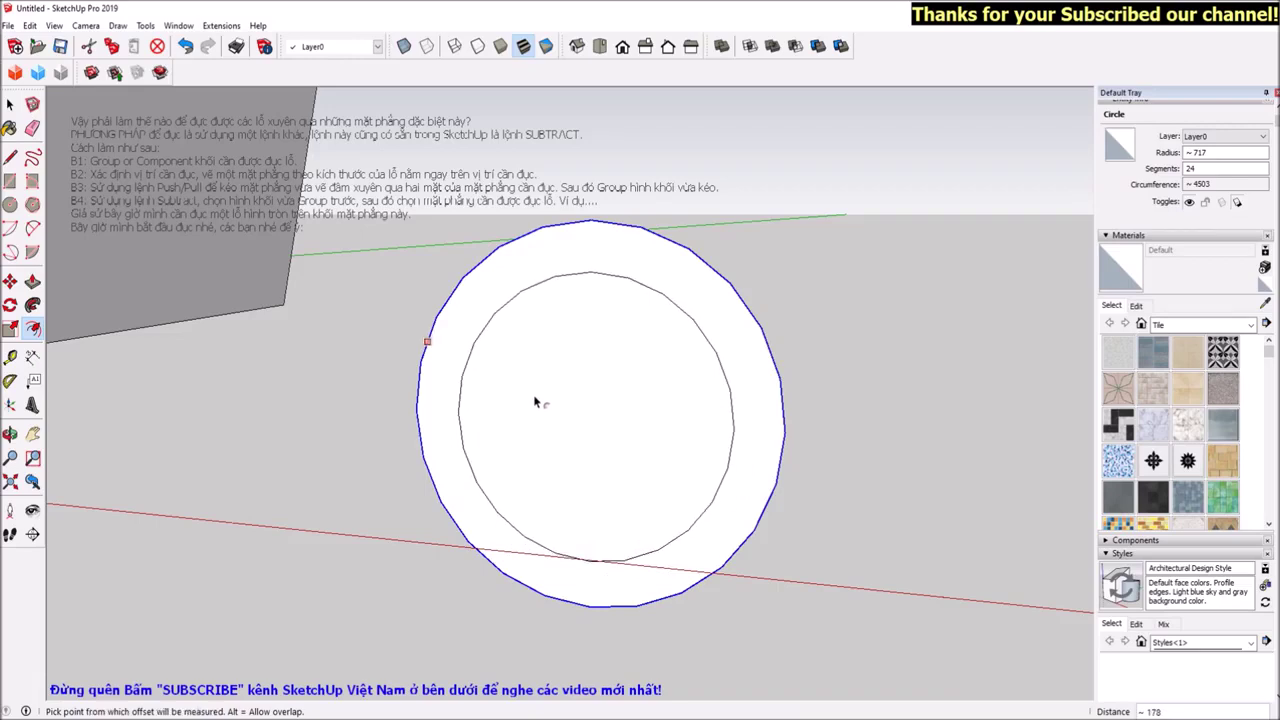
{"action": "key", "text": "space"}
{"action": "left_click", "coordinate": [560, 410]}
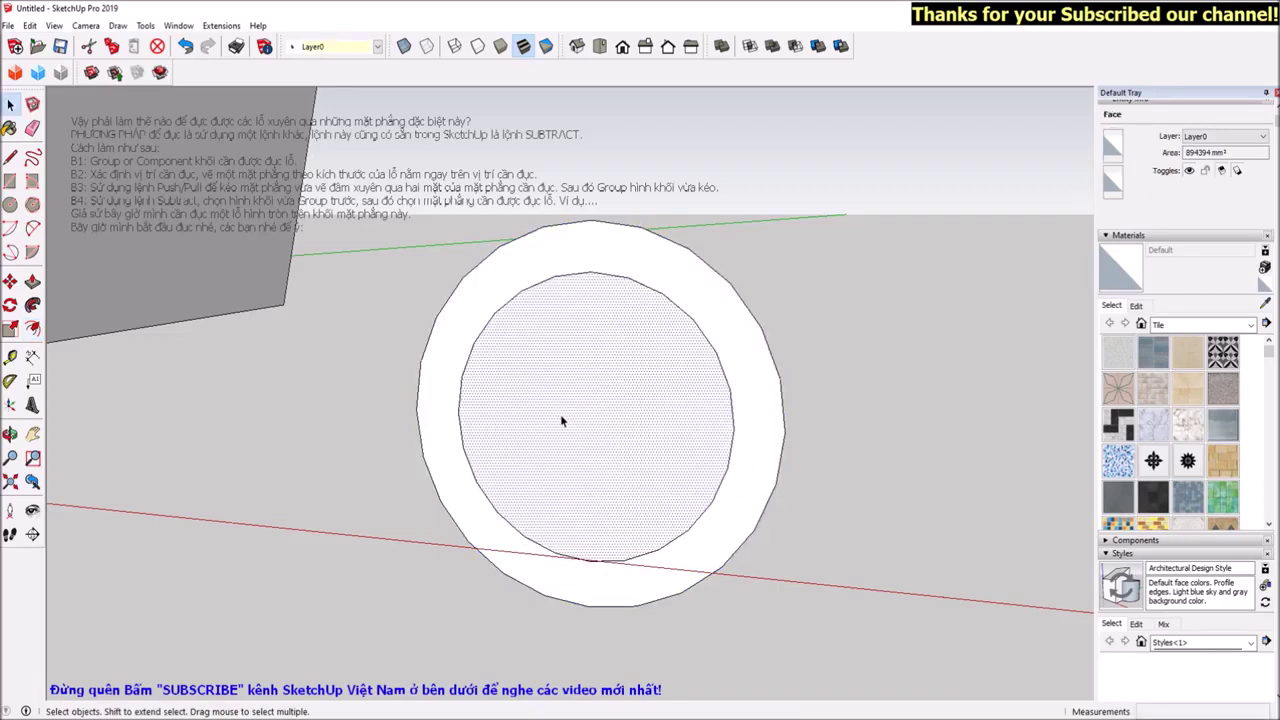
{"action": "key", "text": "Delete"}
Push/Pull the ring into a long hollow tube
{"action": "mouse_move", "coordinate": [680, 486]}
{"action": "middle_mouse_down"}
{"action": "mouse_move", "coordinate": [389, 494]}
{"action": "mouse_move", "coordinate": [469, 294]}
{"action": "mouse_move", "coordinate": [831, 246]}
{"action": "mouse_move", "coordinate": [760, 288]}
{"action": "mouse_move", "coordinate": [533, 491]}
{"action": "mouse_move", "coordinate": [537, 422]}
{"action": "mouse_move", "coordinate": [432, 372]}
{"action": "mouse_move", "coordinate": [258, 536]}
{"action": "mouse_move", "coordinate": [638, 401]}
{"action": "middle_mouse_up"}
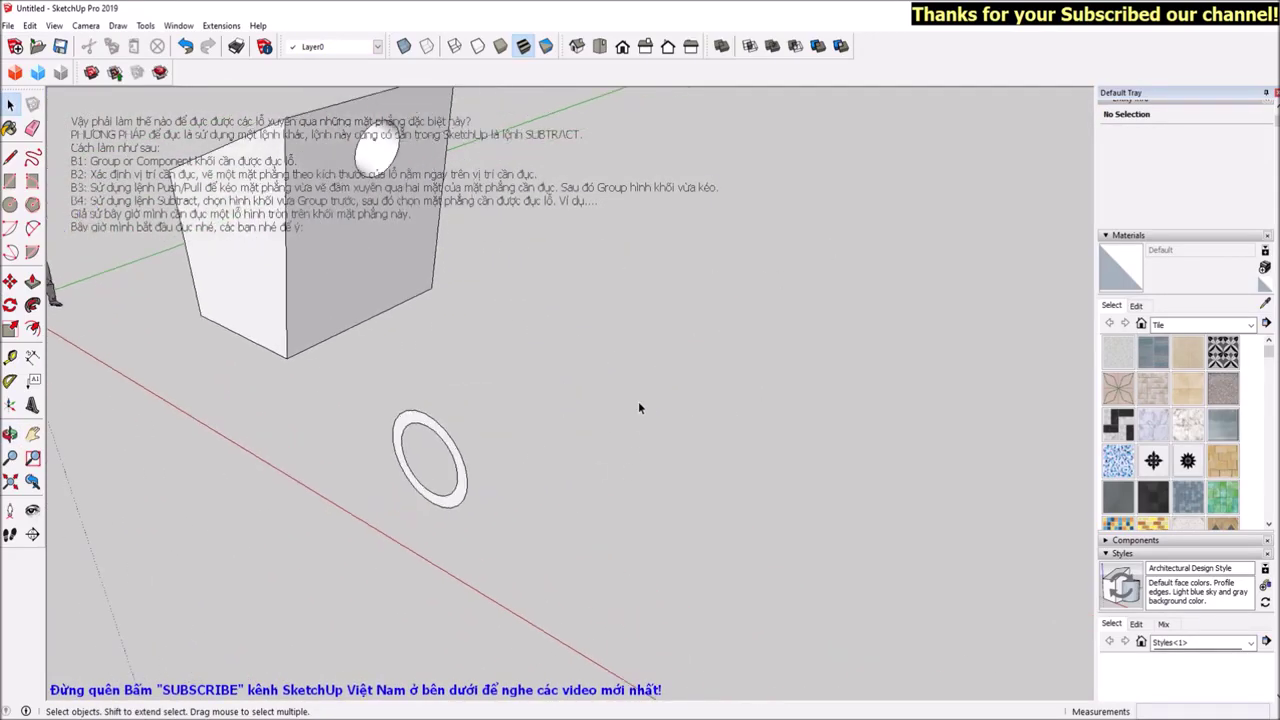
{"action": "key", "text": "p"}
{"action": "left_click_drag", "start_coordinate": [405, 440], "coordinate": [855, 165]}
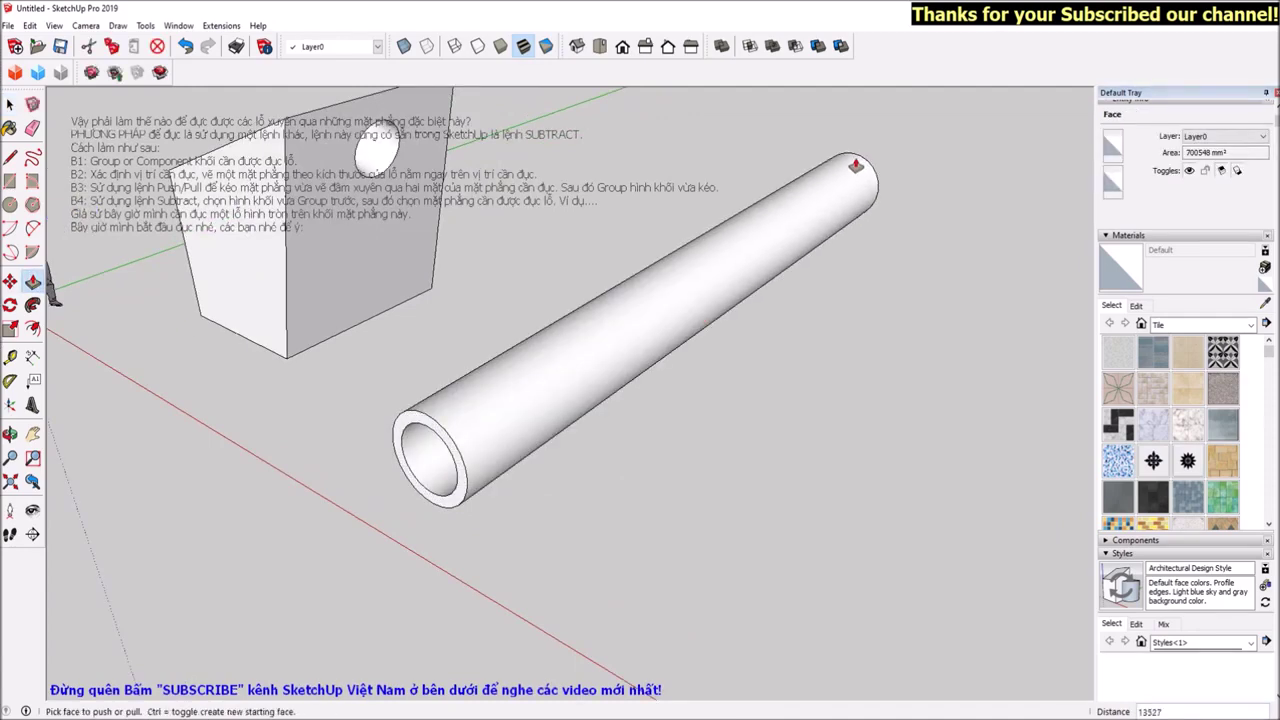
{"action": "key", "text": "space"}
{"action": "mouse_move", "coordinate": [432, 599]}
{"action": "middle_mouse_down"}
{"action": "mouse_move", "coordinate": [608, 451]}
{"action": "mouse_move", "coordinate": [586, 451]}
{"action": "mouse_move", "coordinate": [487, 218]}
{"action": "middle_mouse_up"}
Group the whole tube and raise it up off the ground beside the block
{"action": "left_click", "coordinate": [622, 46]}
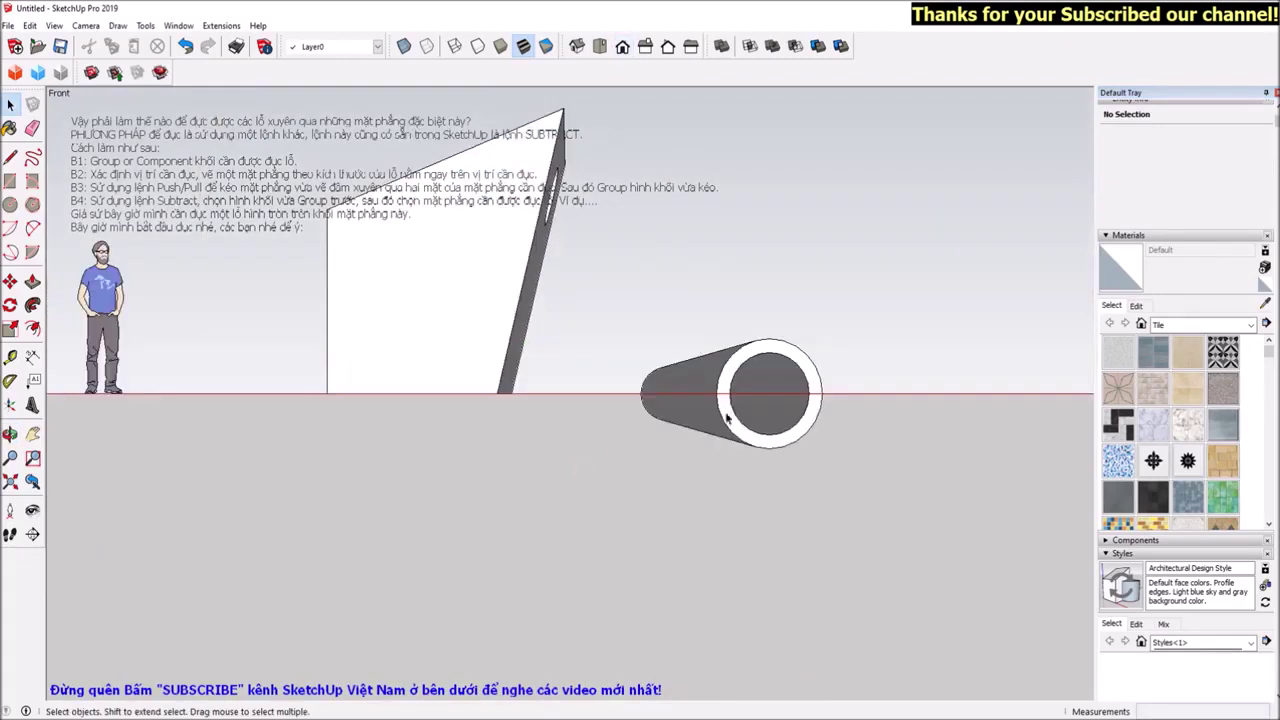
{"action": "left_click", "coordinate": [768, 449]}
{"action": "triple_click", "coordinate": [770, 451]}
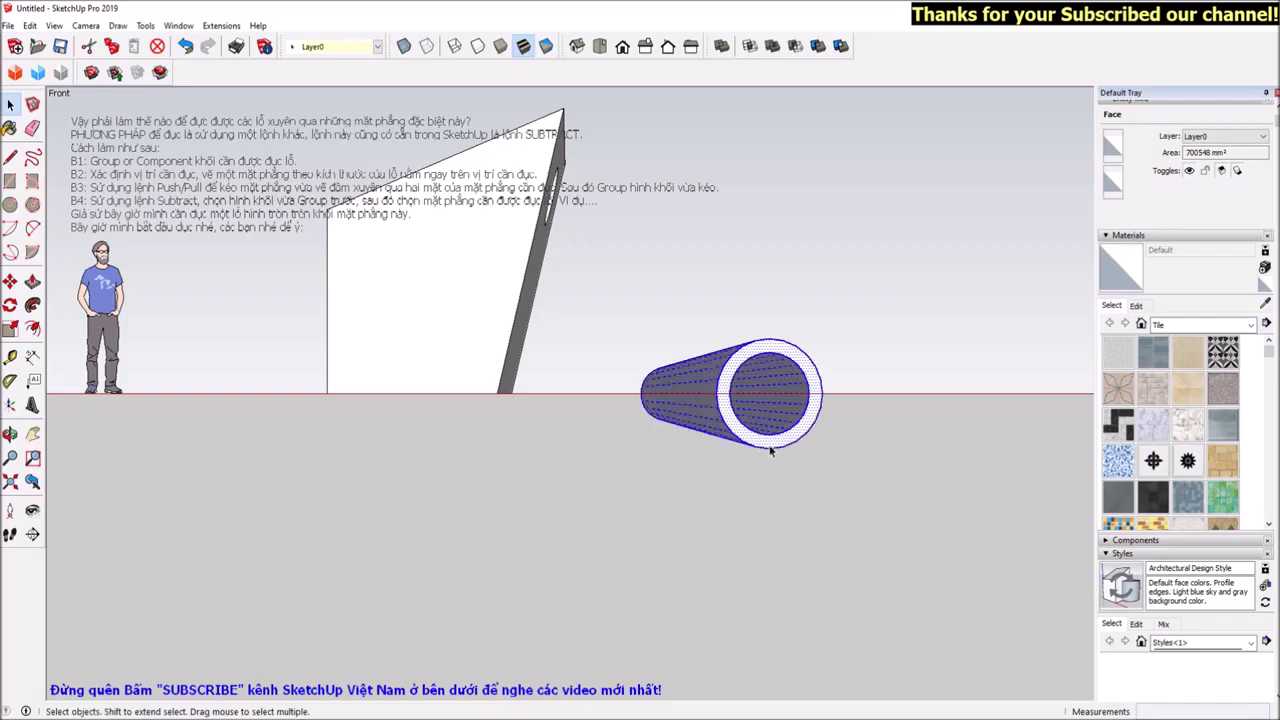
{"action": "right_click", "coordinate": [770, 451]}
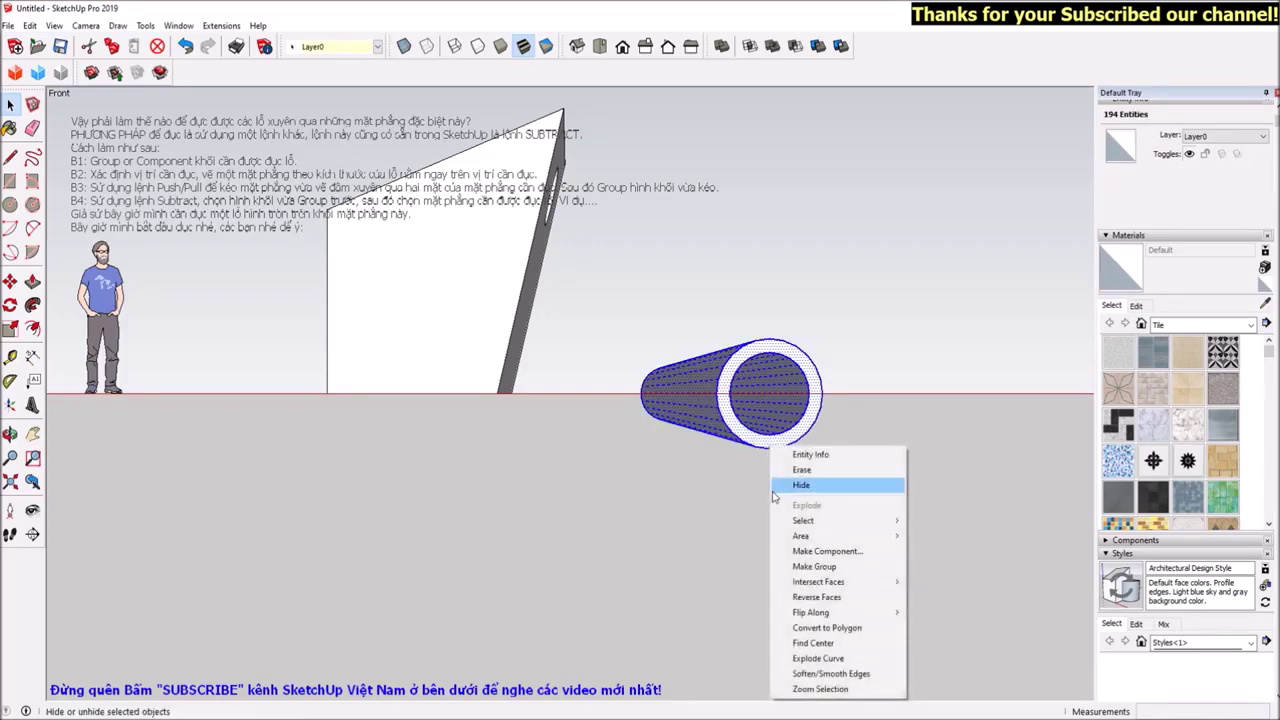
{"action": "left_click", "coordinate": [814, 566]}
{"action": "key", "text": "m"}
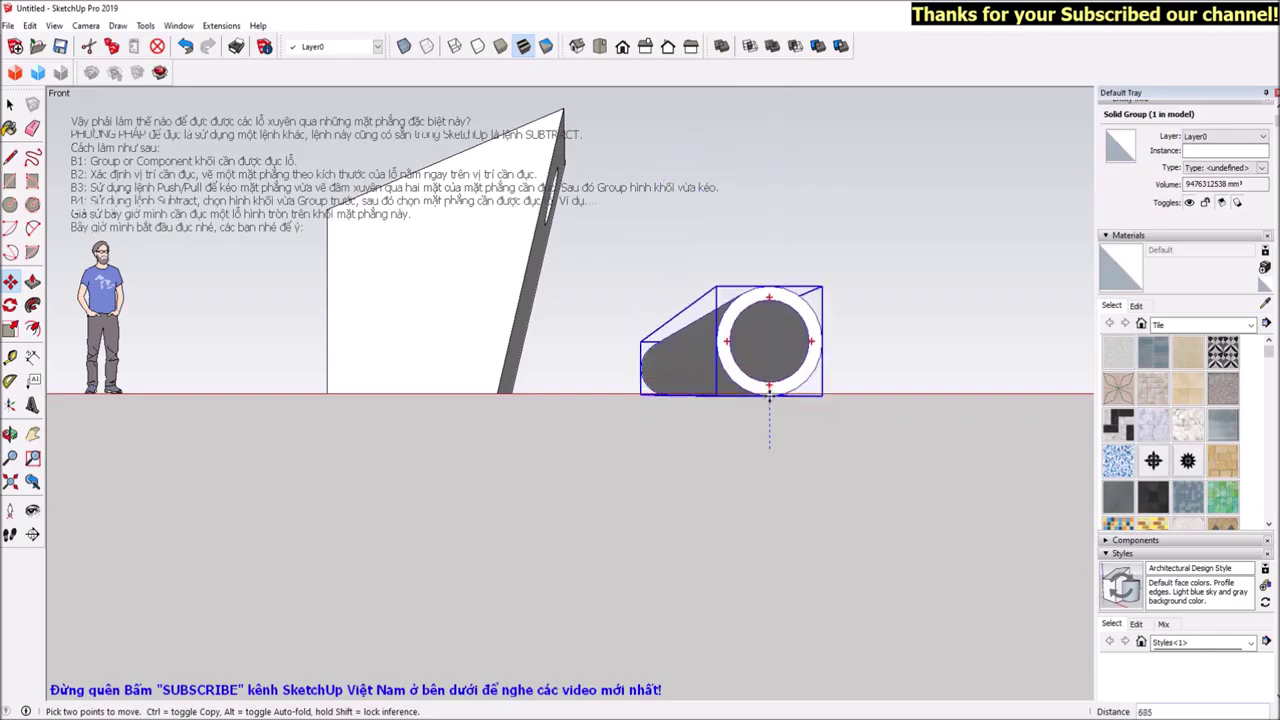
{"action": "left_click", "coordinate": [769, 393]}
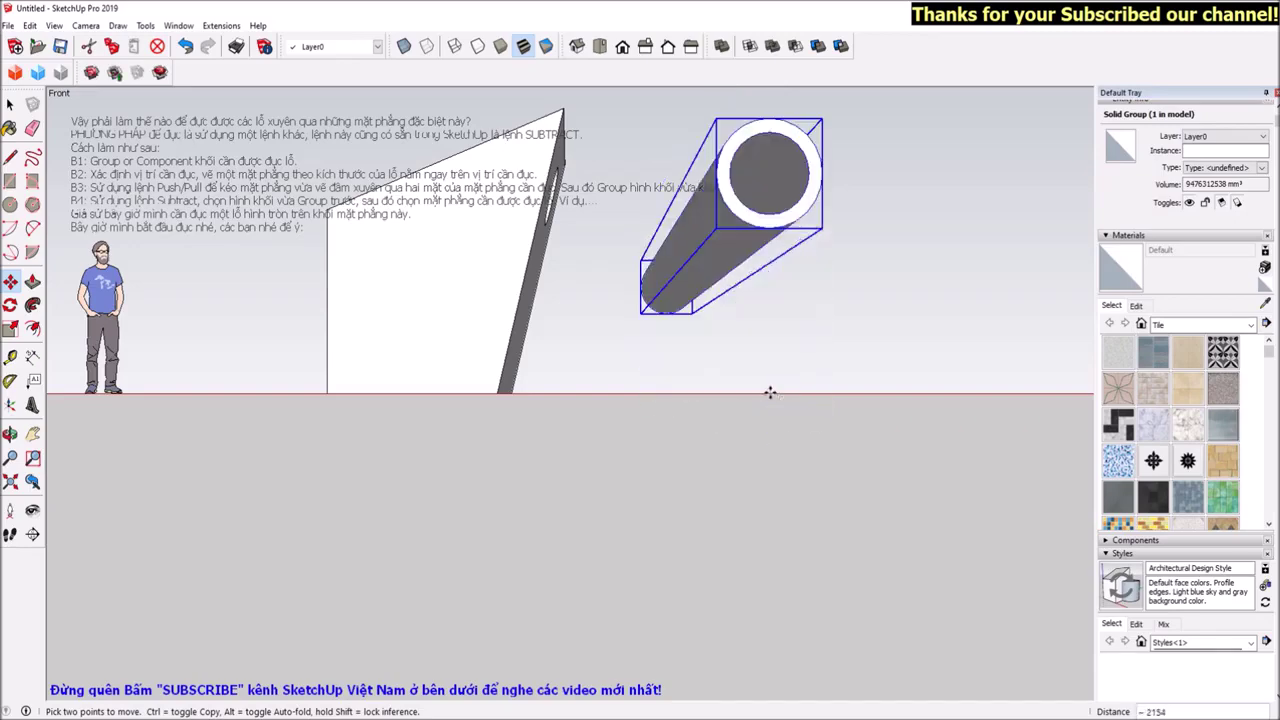
{"action": "key", "text": "space"}
{"action": "mouse_move", "coordinate": [769, 391]}
{"action": "middle_mouse_down"}
{"action": "mouse_move", "coordinate": [646, 457]}
{"action": "mouse_move", "coordinate": [448, 516]}
{"action": "mouse_move", "coordinate": [870, 549]}
{"action": "mouse_move", "coordinate": [451, 509]}
{"action": "mouse_move", "coordinate": [403, 526]}
{"action": "mouse_move", "coordinate": [790, 600]}
{"action": "mouse_move", "coordinate": [640, 505]}
{"action": "middle_mouse_up"}
{"action": "left_click", "coordinate": [490, 511]}
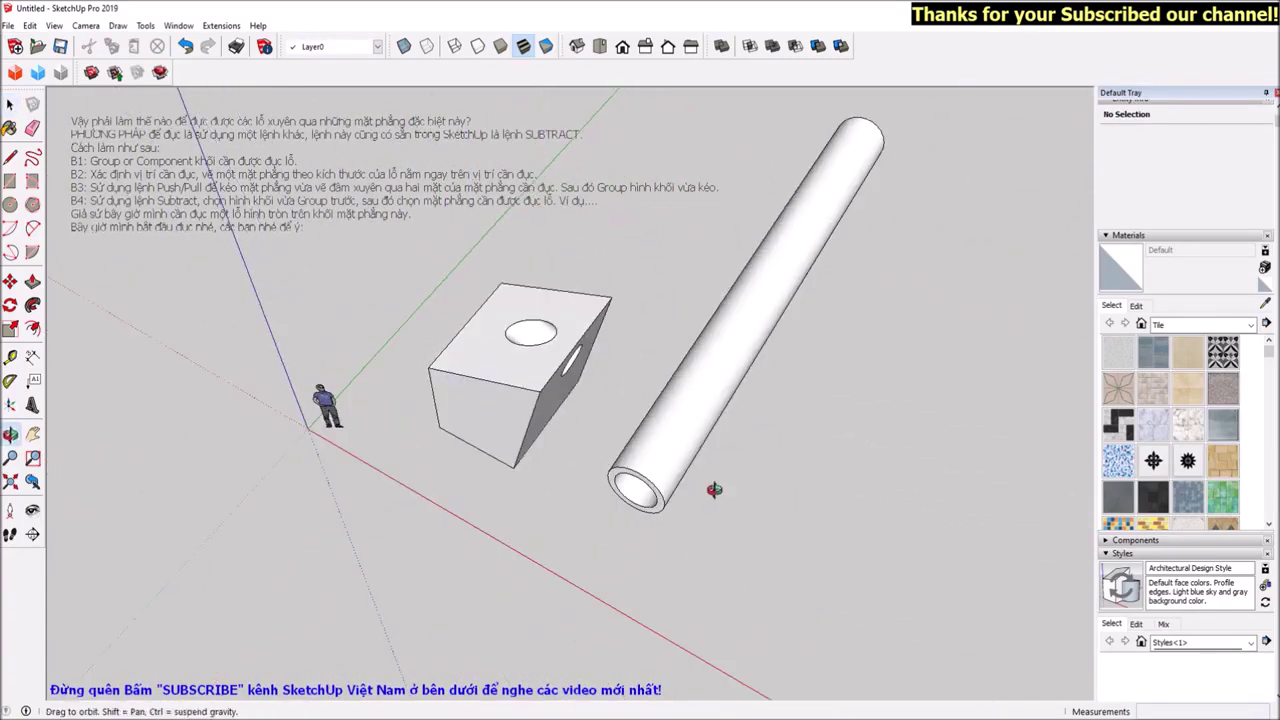
Switch to the Top view and zoom in until the tube's end fills the screen
{"action": "scroll", "coordinate": [643, 474], "scroll_direction": "up", "scroll_amount": 2}
{"action": "scroll", "coordinate": [643, 469], "scroll_direction": "up", "scroll_amount": 2}
{"action": "scroll", "coordinate": [643, 469], "scroll_direction": "up", "scroll_amount": 3}
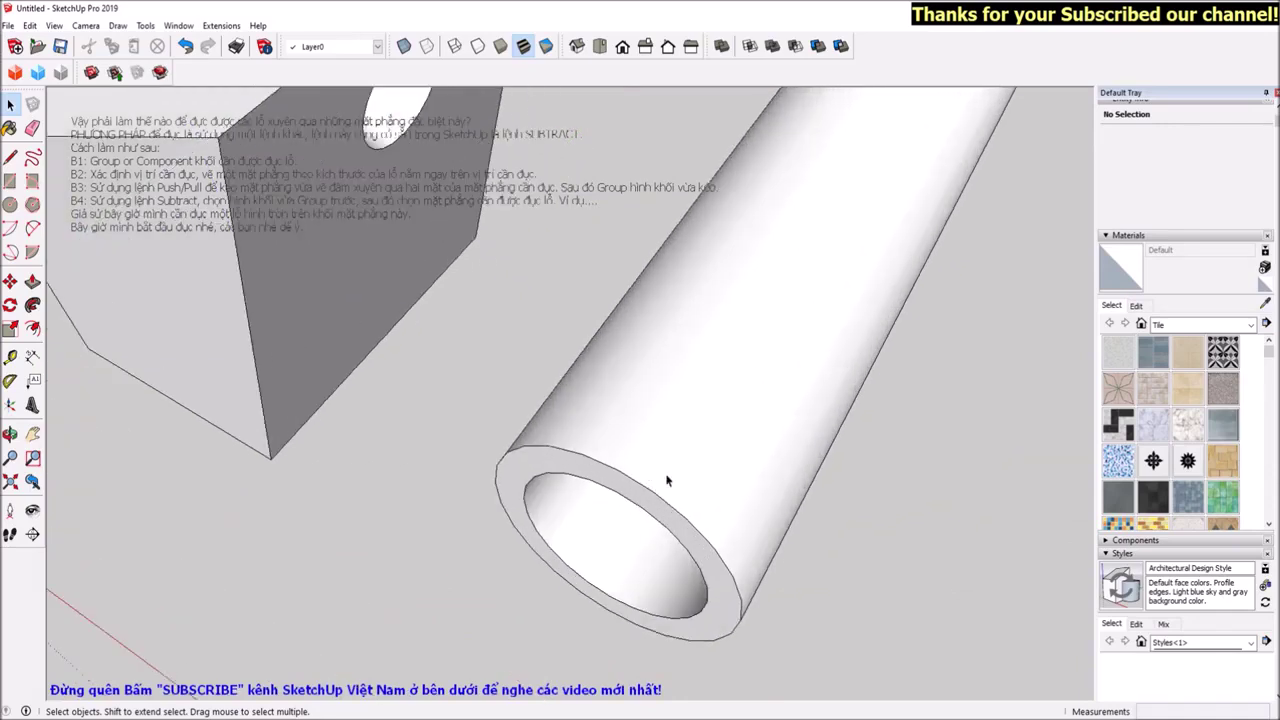
{"action": "scroll", "coordinate": [666, 480], "scroll_direction": "up", "scroll_amount": 1}
{"action": "left_click", "coordinate": [10, 181]}
{"action": "key", "text": "space"}
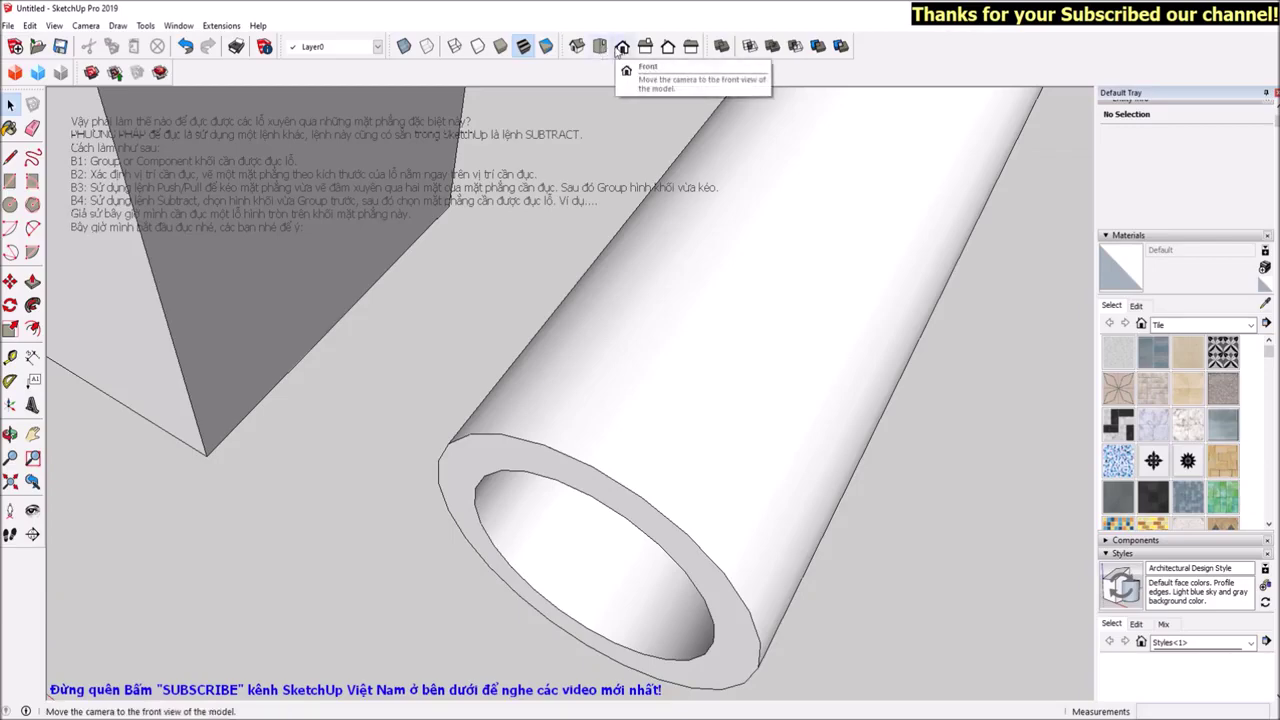
{"action": "left_click", "coordinate": [601, 47]}
{"action": "scroll", "coordinate": [506, 414], "scroll_direction": "down", "scroll_amount": 3}
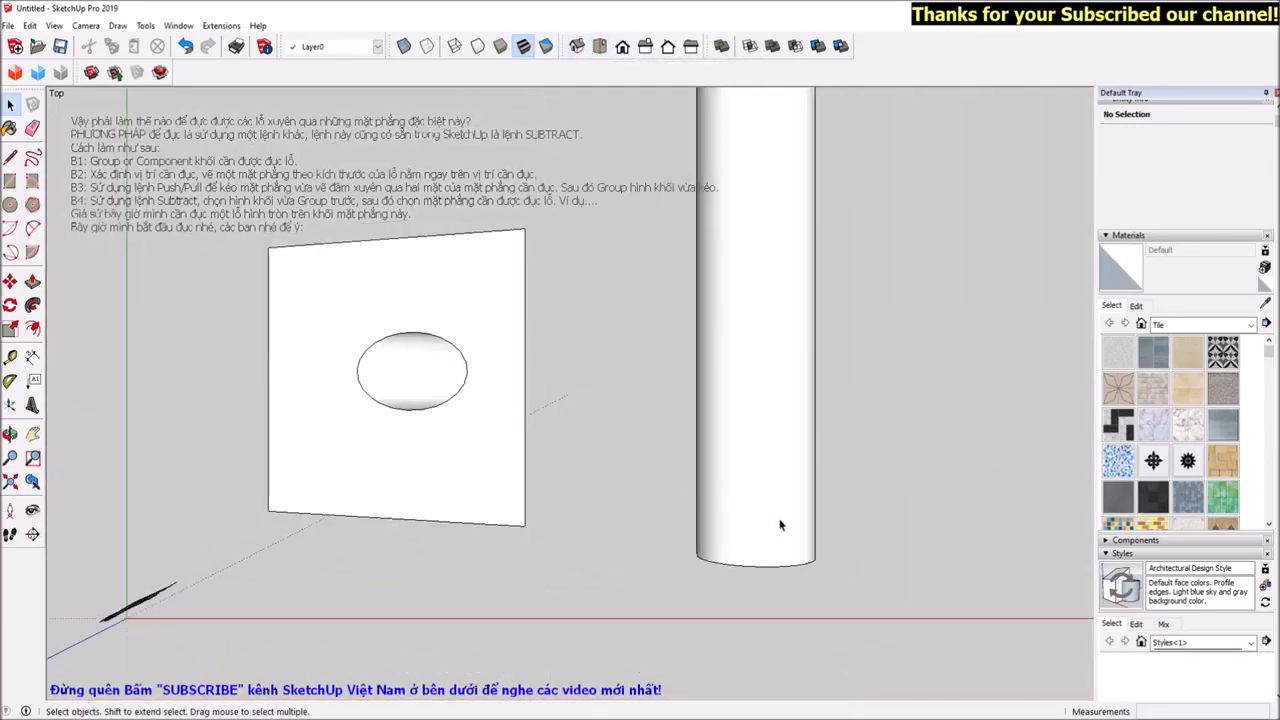
{"action": "scroll", "coordinate": [749, 525], "scroll_direction": "up", "scroll_amount": 3}
{"action": "scroll", "coordinate": [800, 520], "scroll_direction": "up", "scroll_amount": 3}
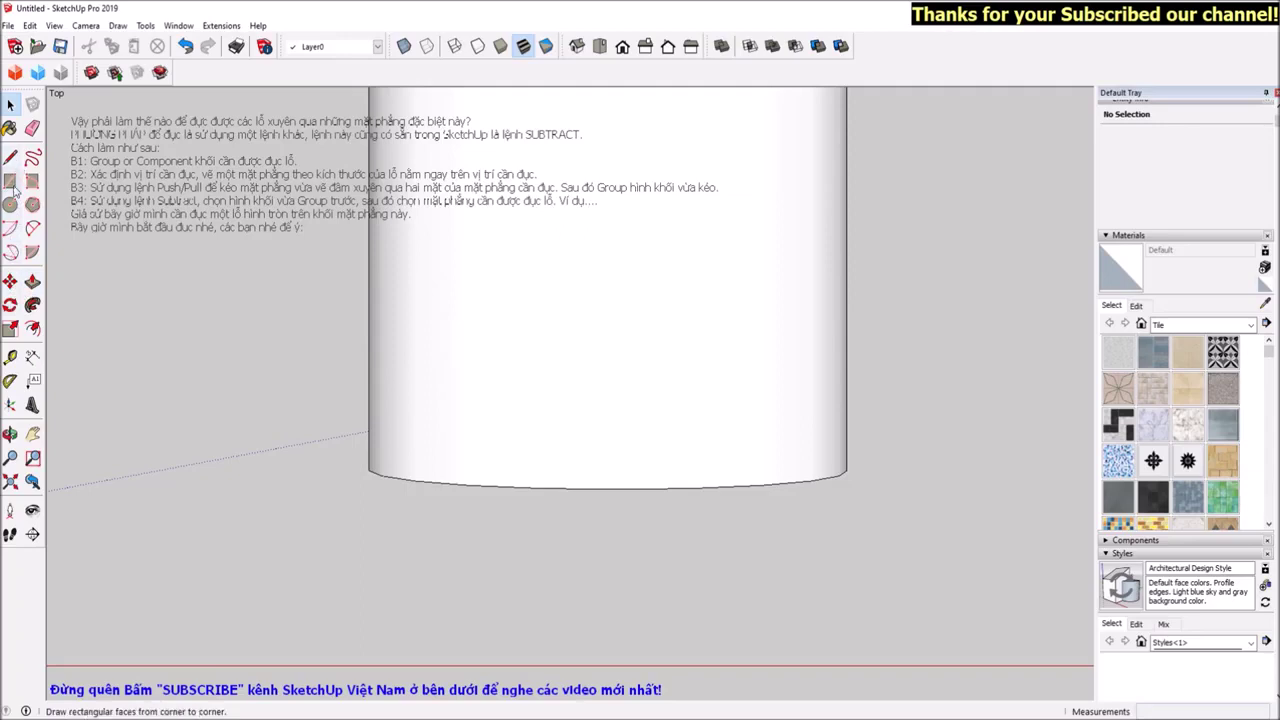
Add a Tape Measure guide 200 in from the tube's bottom edge
{"action": "left_click", "coordinate": [10, 357]}
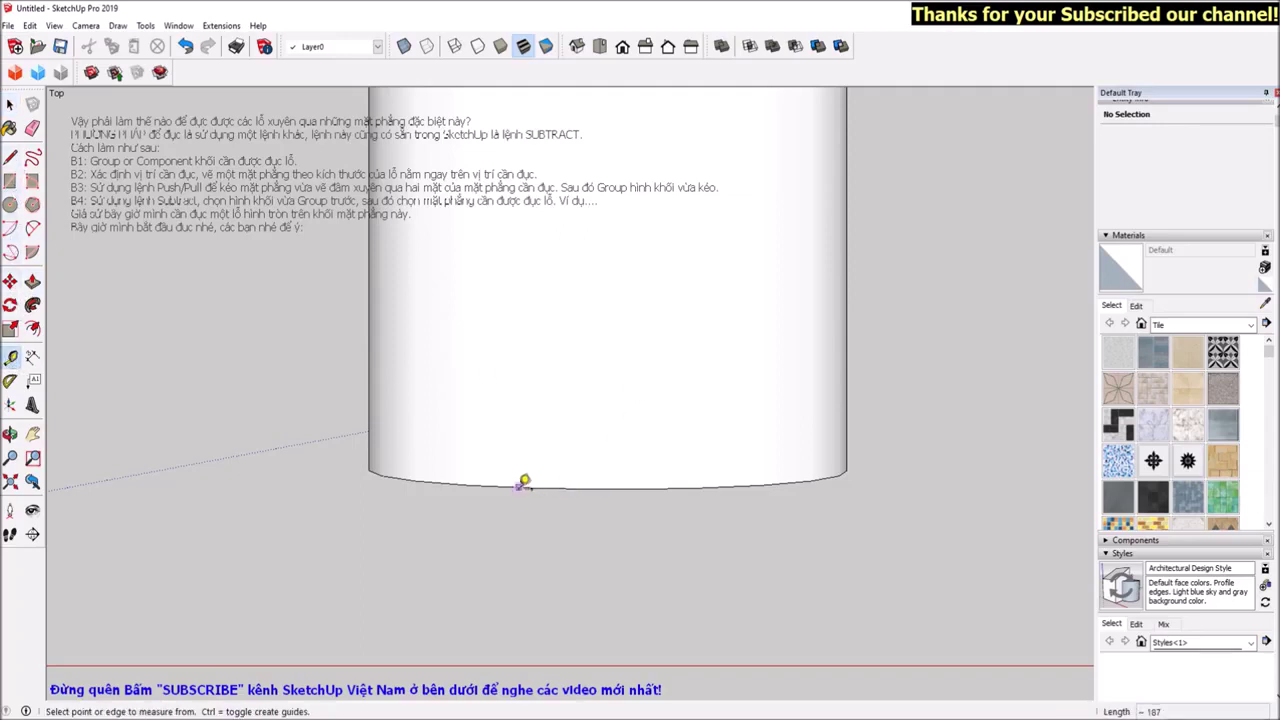
{"action": "left_click", "coordinate": [605, 486]}
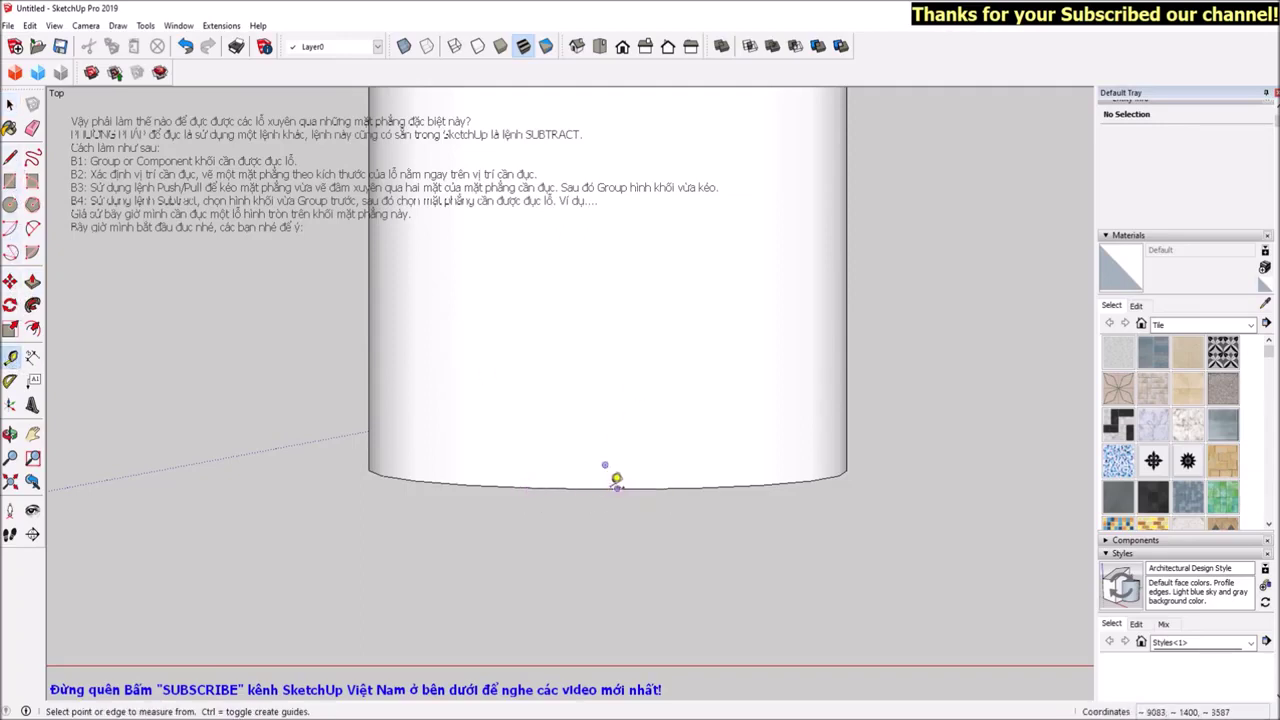
{"action": "left_click", "coordinate": [617, 488]}
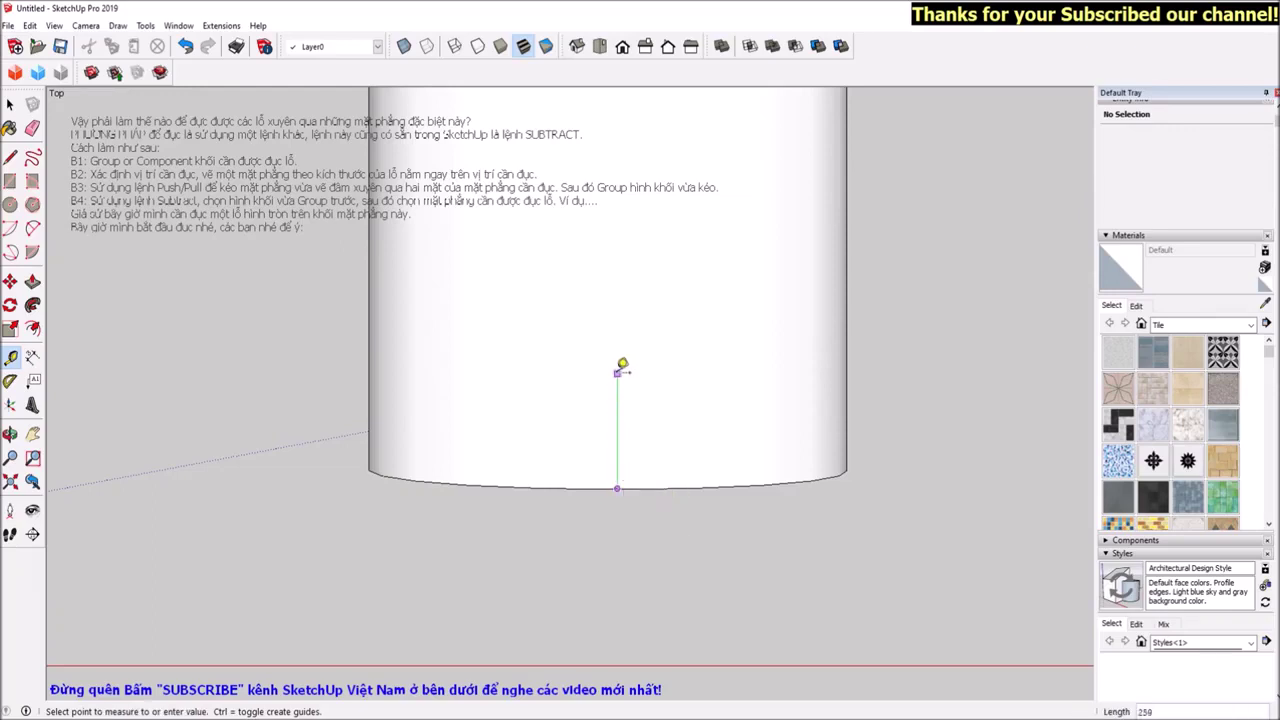
{"action": "type", "text": "0"}
{"action": "key", "text": "Return"}
Draw a small rectangle beside the tube and select it with its edges
{"action": "key", "text": "space"}
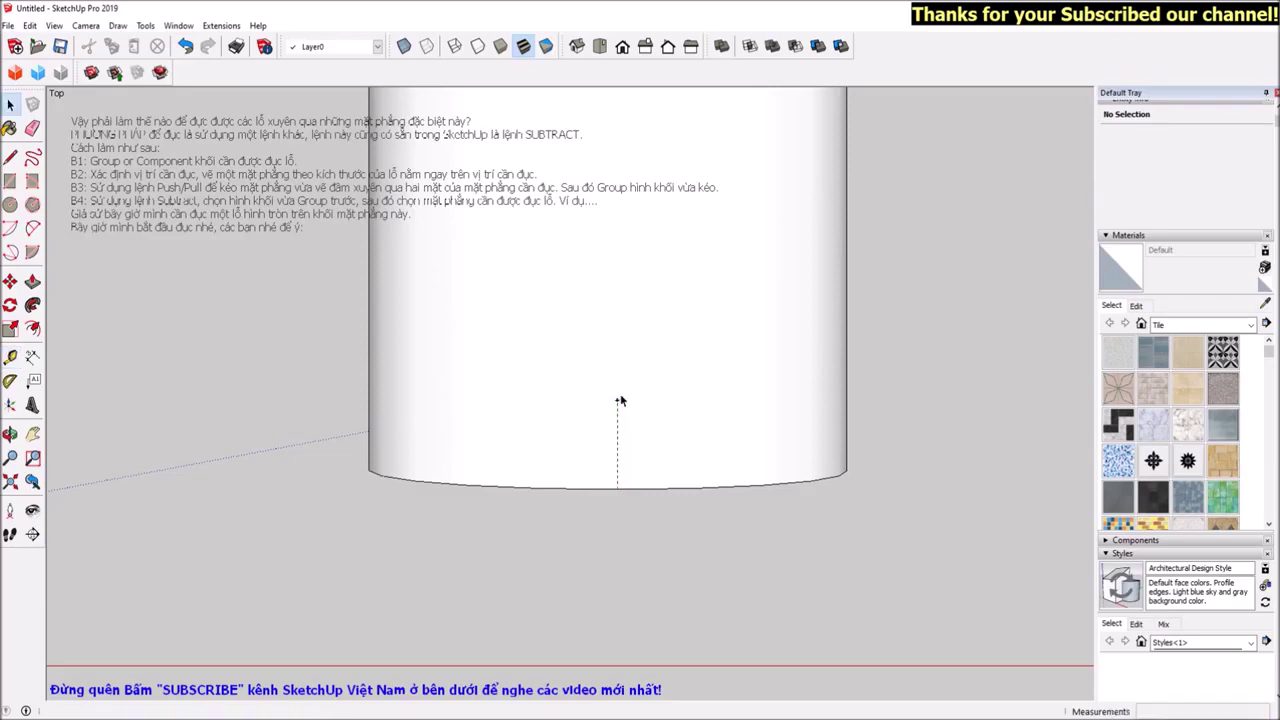
{"action": "key", "text": "r"}
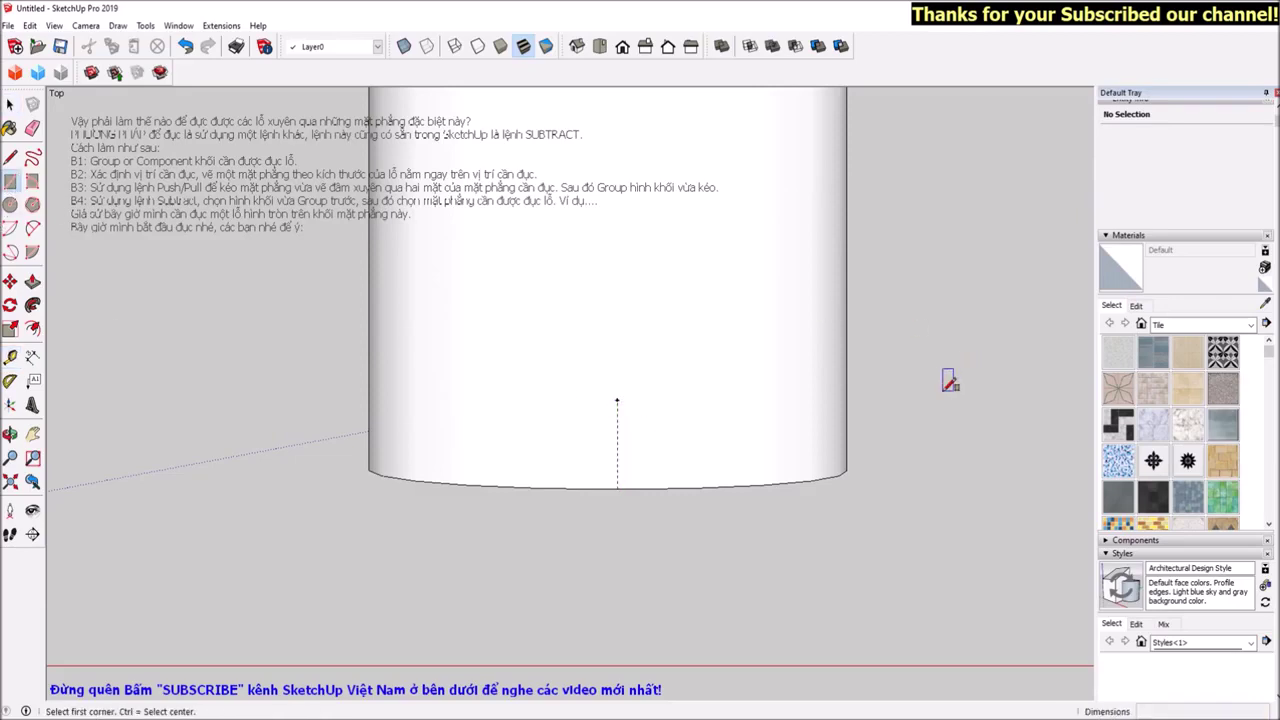
{"action": "left_click", "coordinate": [943, 390]}
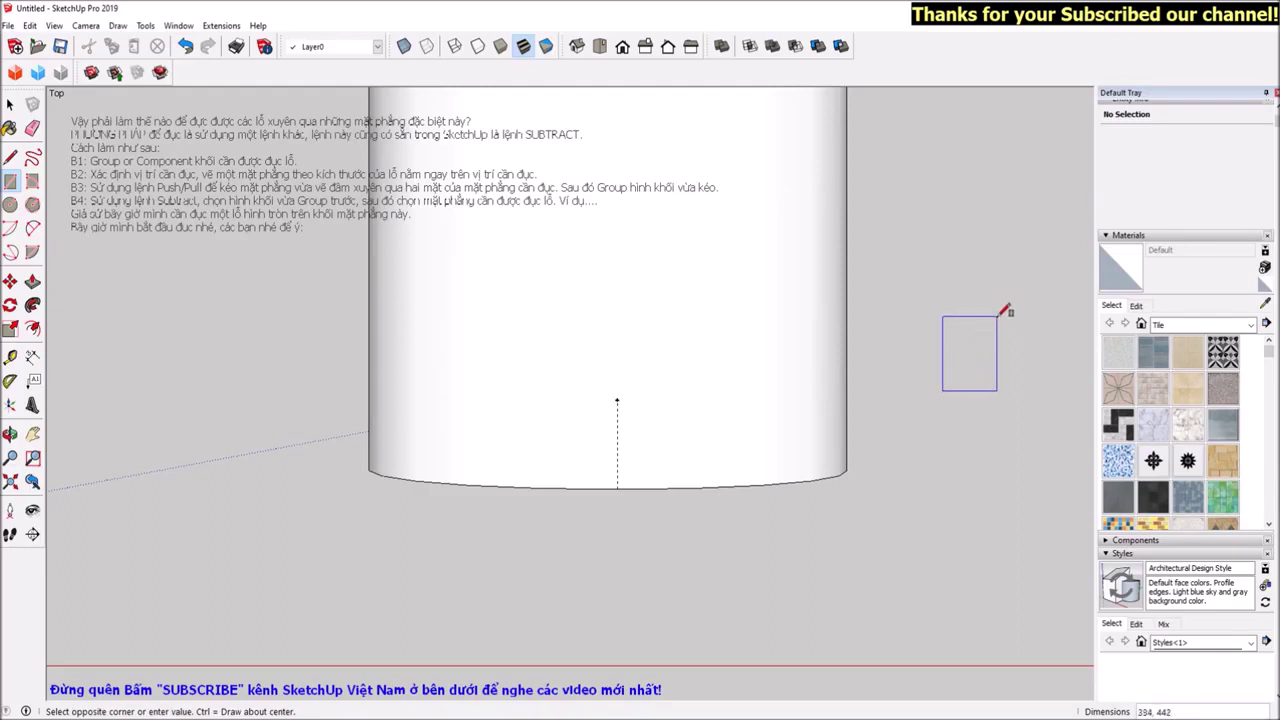
{"action": "left_click", "coordinate": [993, 308]}
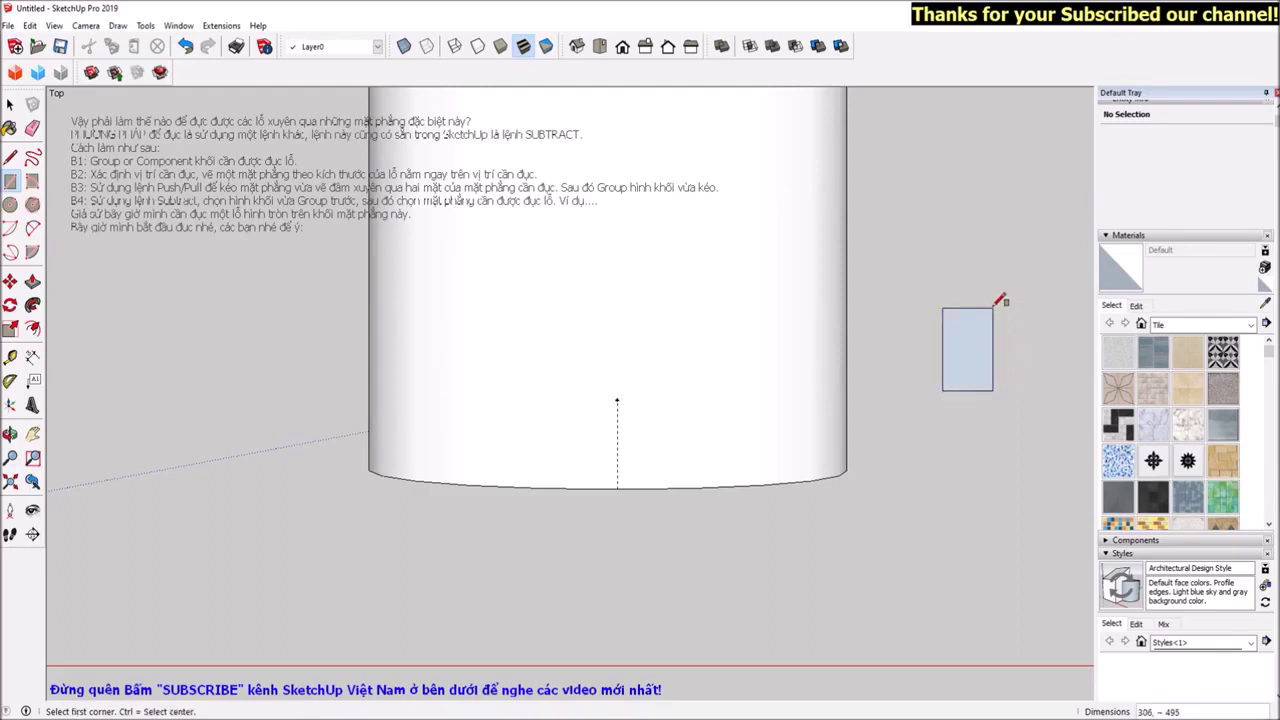
{"action": "key", "text": "space"}
{"action": "left_click", "coordinate": [961, 358]}
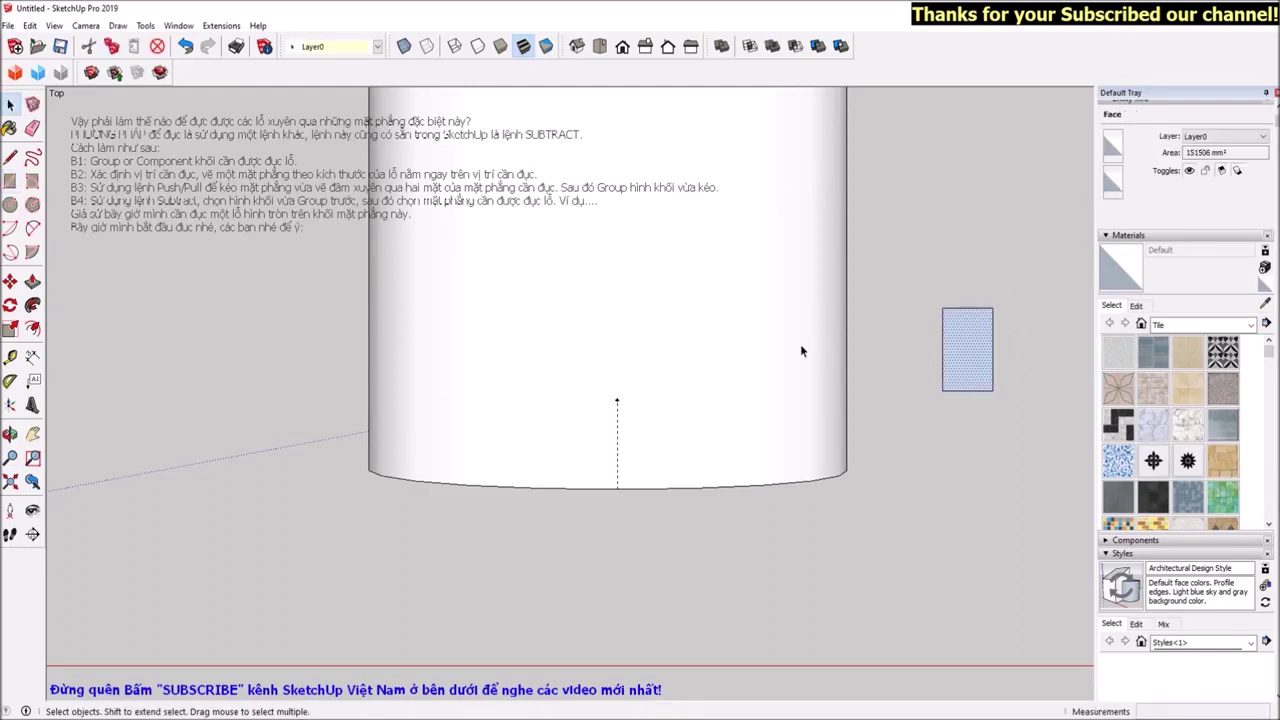
{"action": "double_click", "coordinate": [965, 348]}
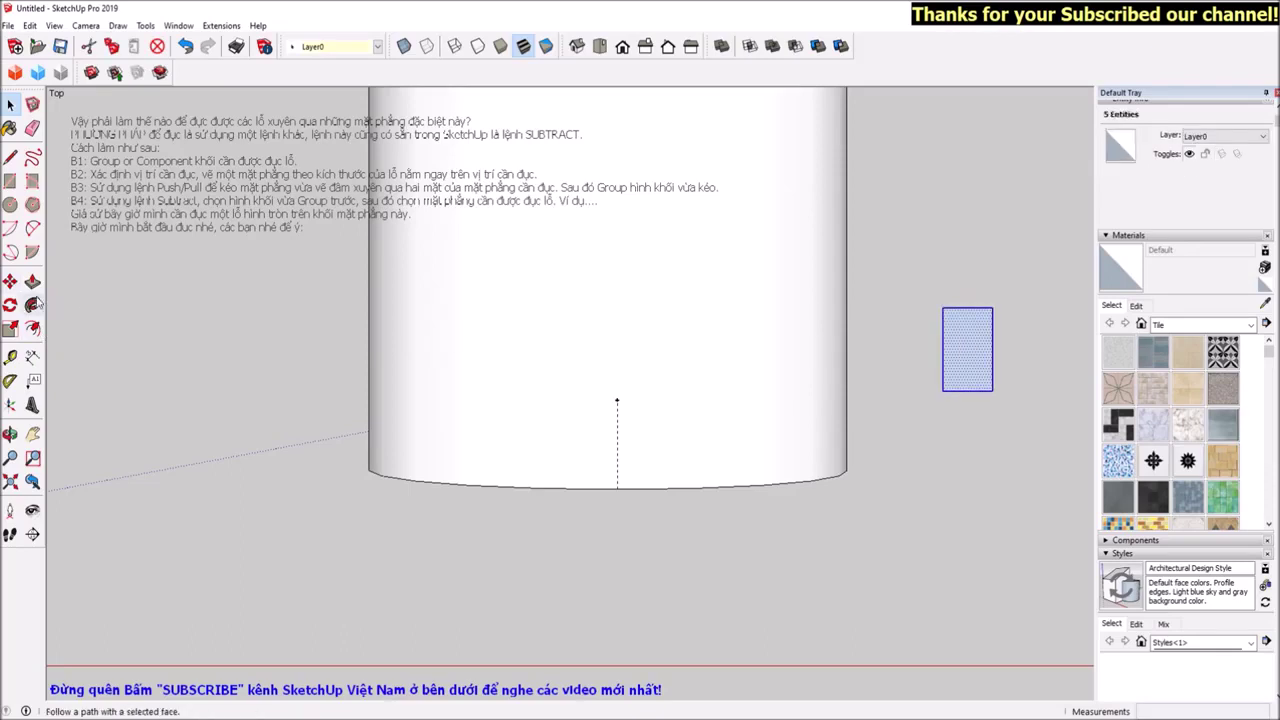
Move the rectangle by its corner onto the guide point on the tube's side
{"action": "left_click", "coordinate": [11, 283]}
{"action": "left_click", "coordinate": [969, 391]}
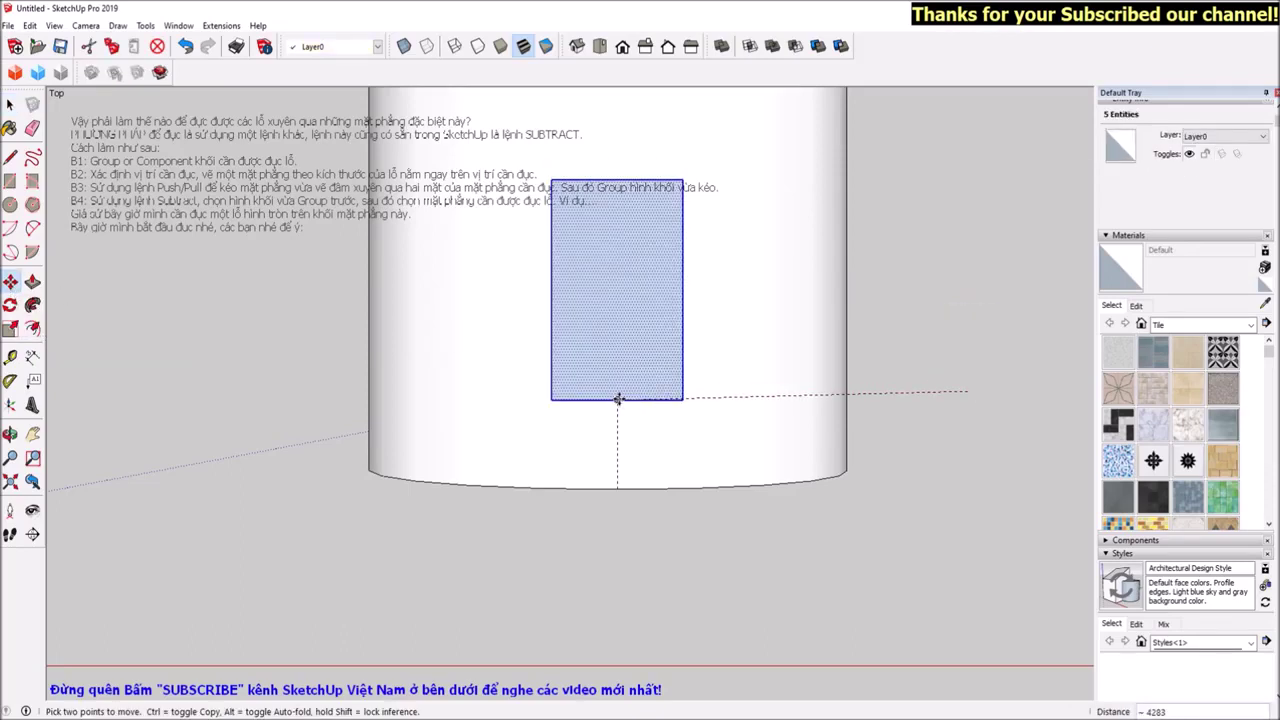
{"action": "left_click", "coordinate": [617, 400]}
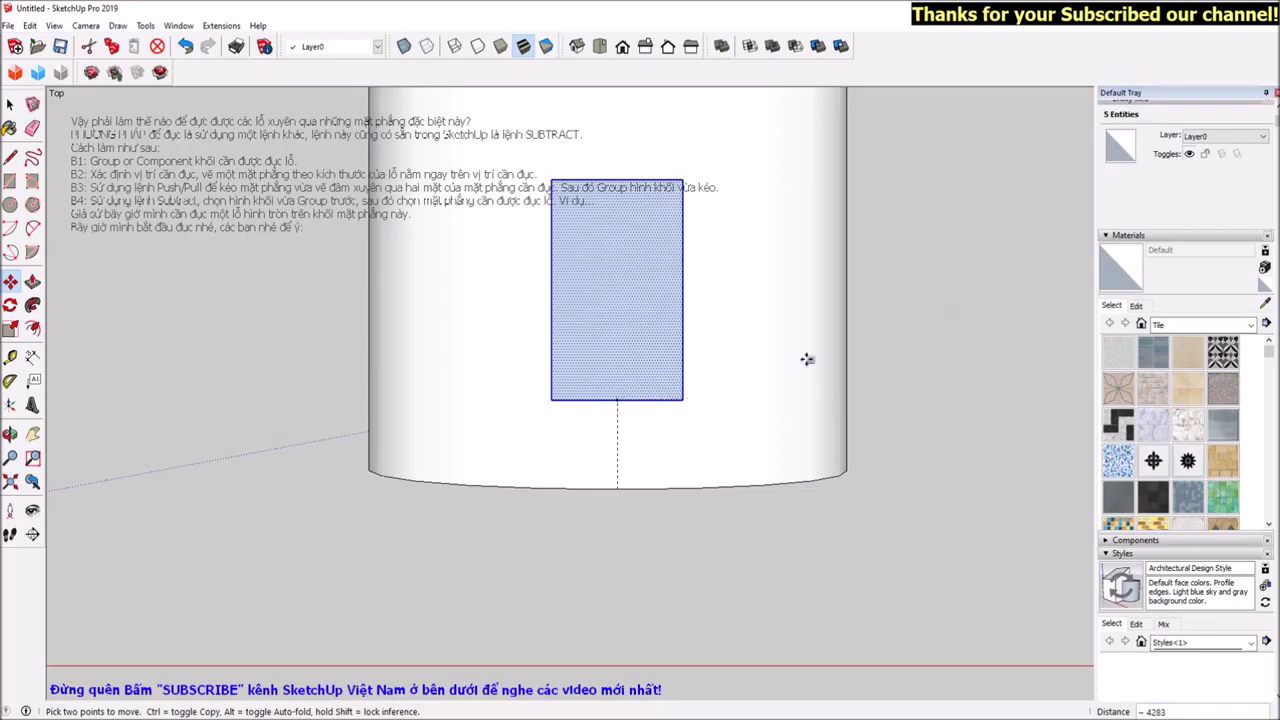
{"action": "key", "text": "space"}
{"action": "mouse_move", "coordinate": [777, 491]}
{"action": "middle_mouse_down"}
{"action": "mouse_move", "coordinate": [443, 337]}
{"action": "mouse_move", "coordinate": [528, 377]}
{"action": "mouse_move", "coordinate": [633, 512]}
{"action": "mouse_move", "coordinate": [533, 360]}
{"action": "middle_mouse_up"}
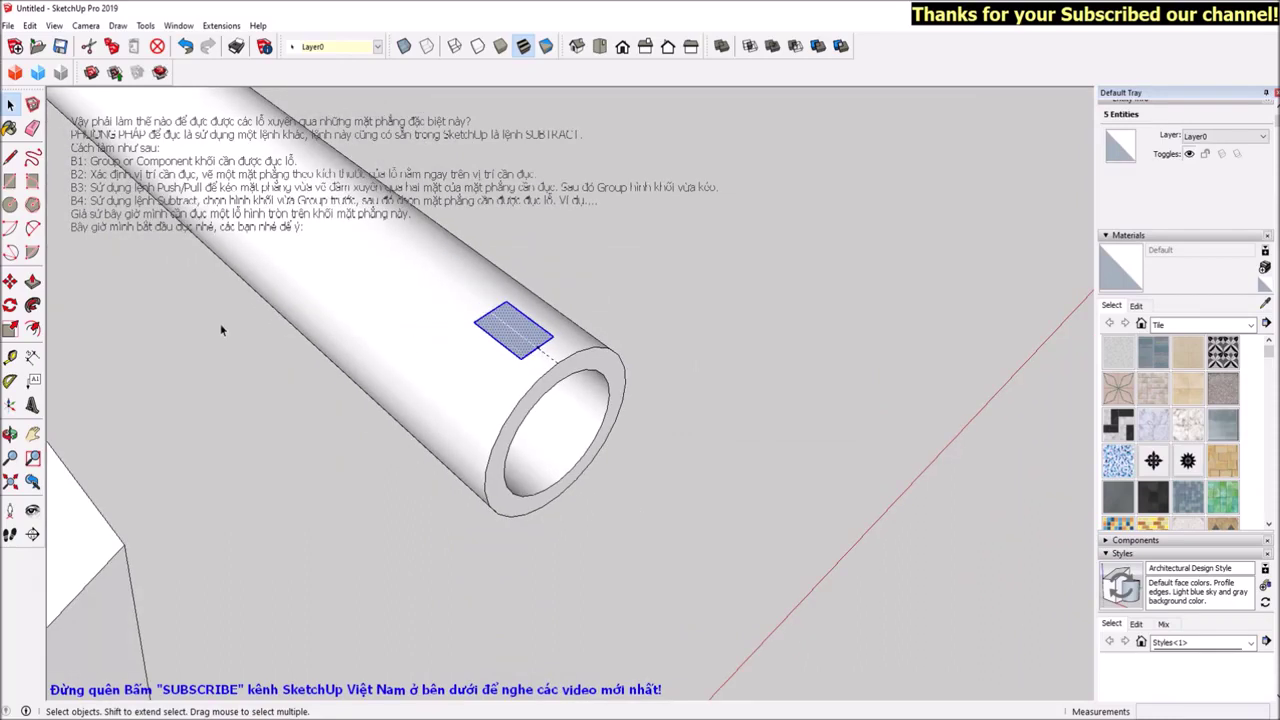
{"action": "left_click", "coordinate": [32, 281]}
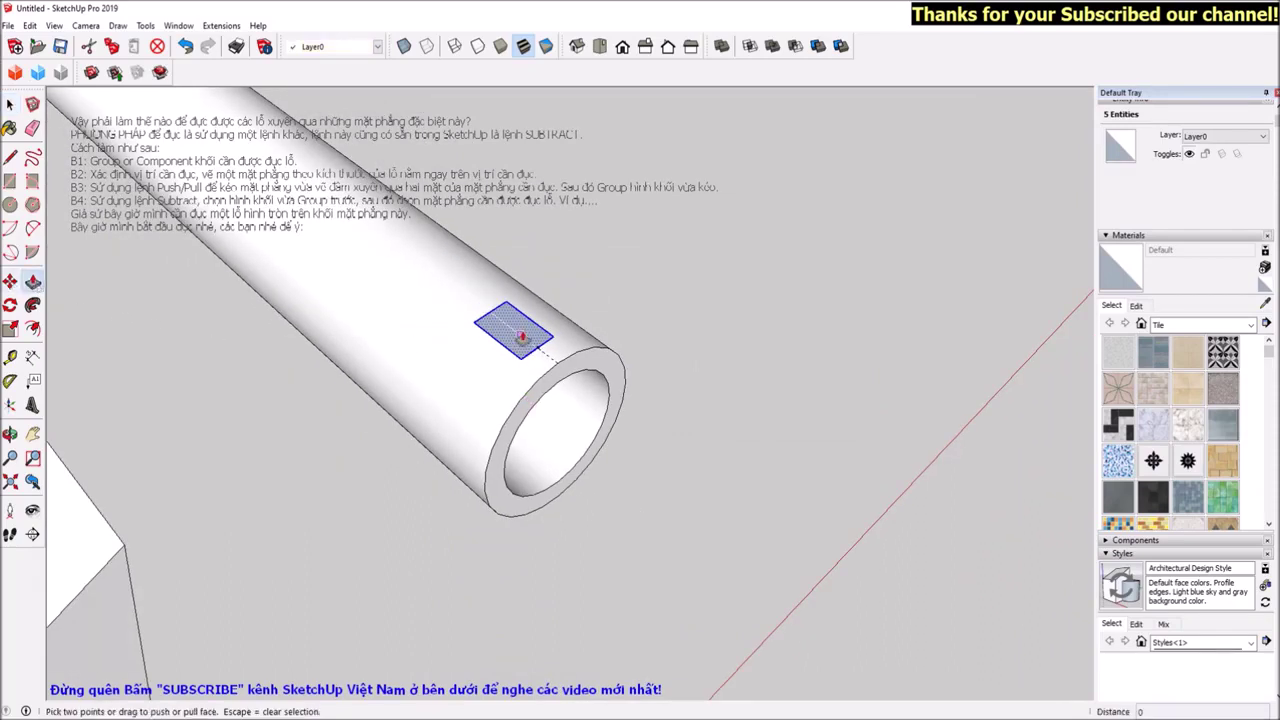
Push/pull the small rectangle through the tube over several attempts
{"action": "left_click", "coordinate": [528, 338]}
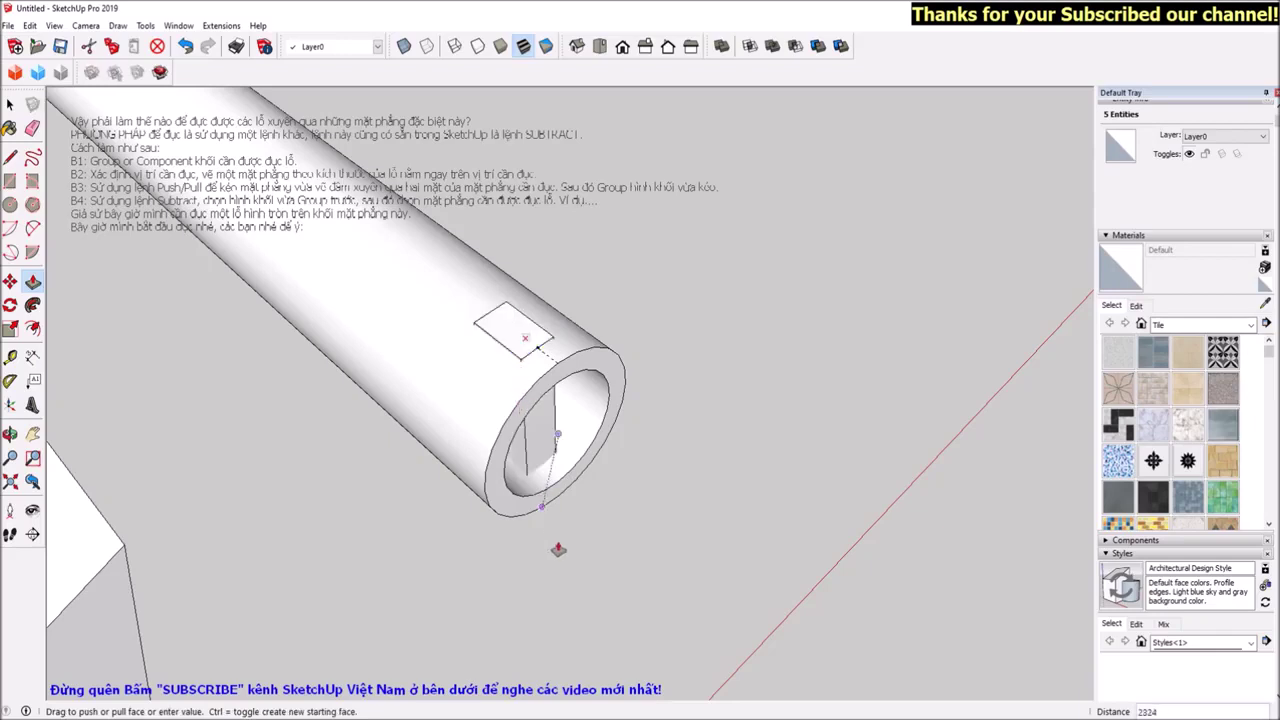
{"action": "left_click", "coordinate": [556, 591]}
{"action": "left_click", "coordinate": [504, 333]}
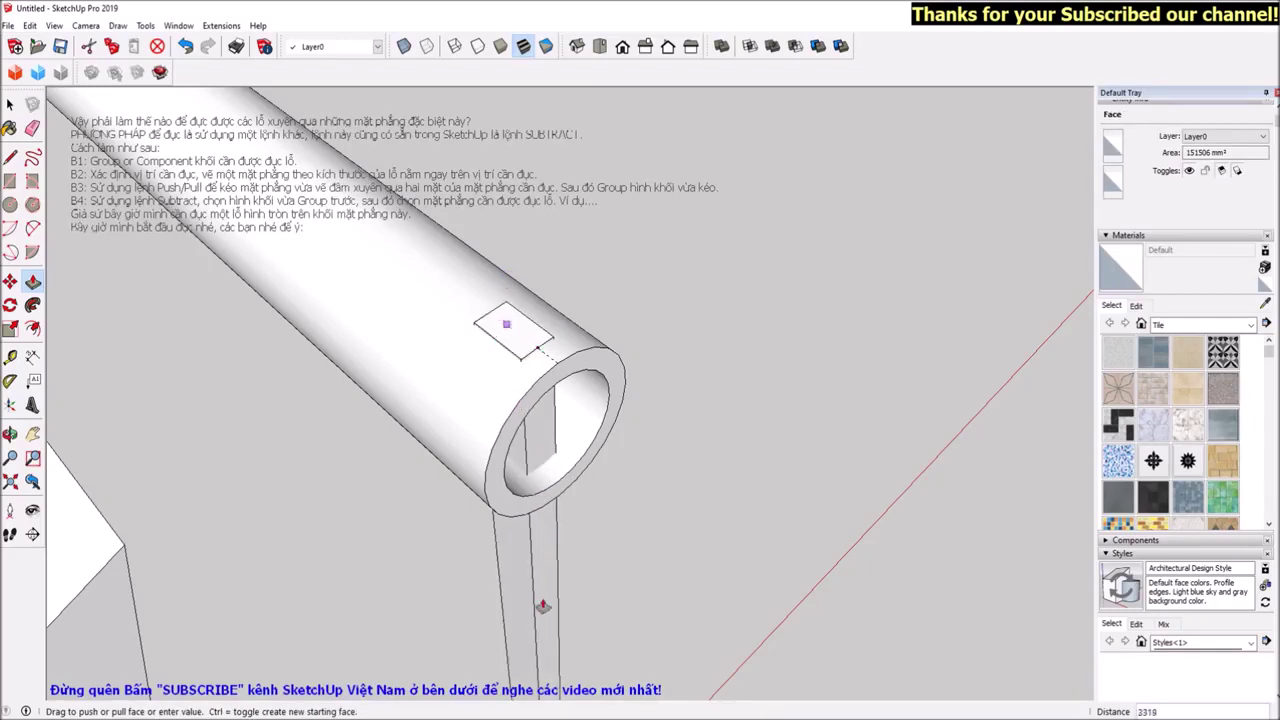
{"action": "left_click", "coordinate": [540, 452]}
{"action": "type", "text": "1250"}
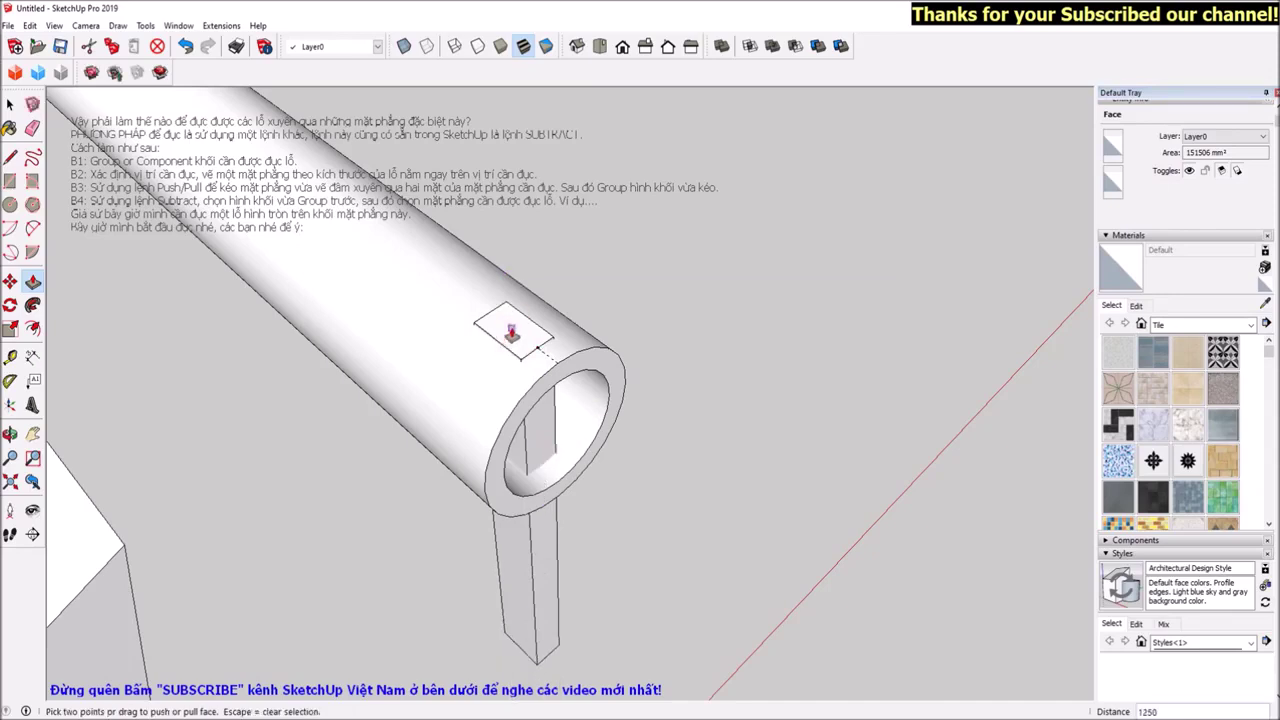
{"action": "key", "text": "space"}
{"action": "left_click", "coordinate": [32, 282]}
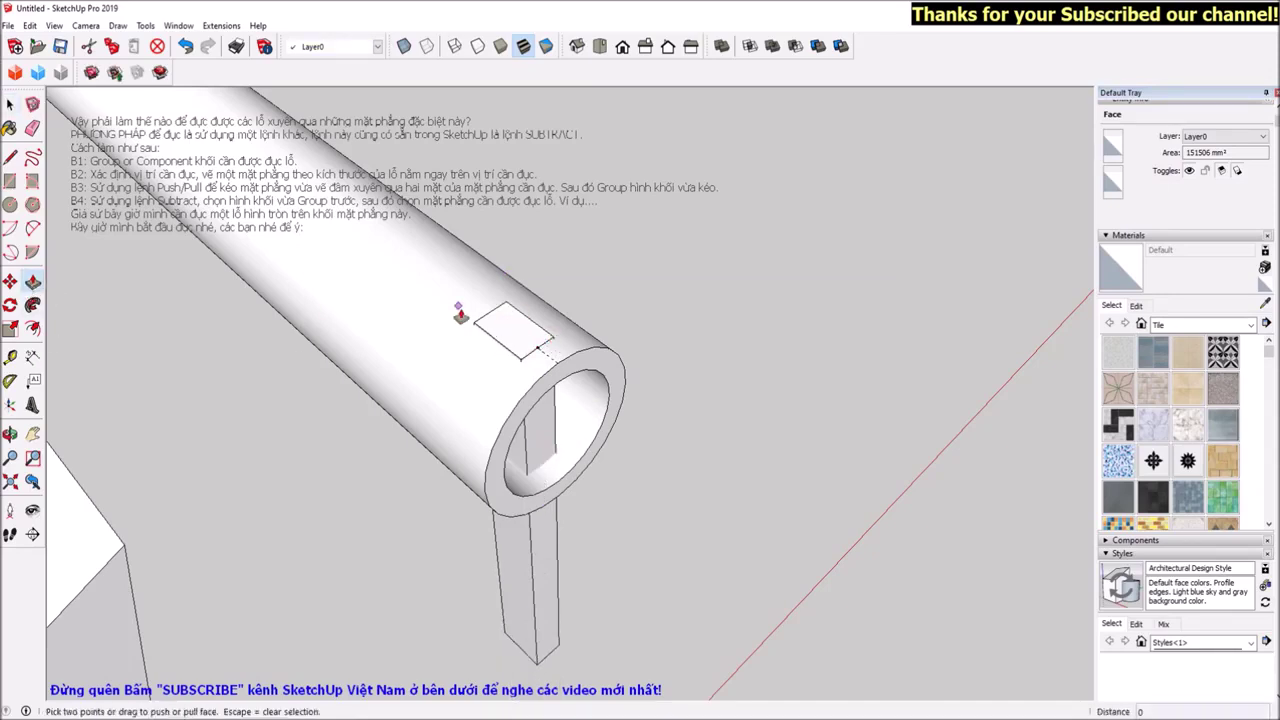
{"action": "left_click", "coordinate": [521, 346]}
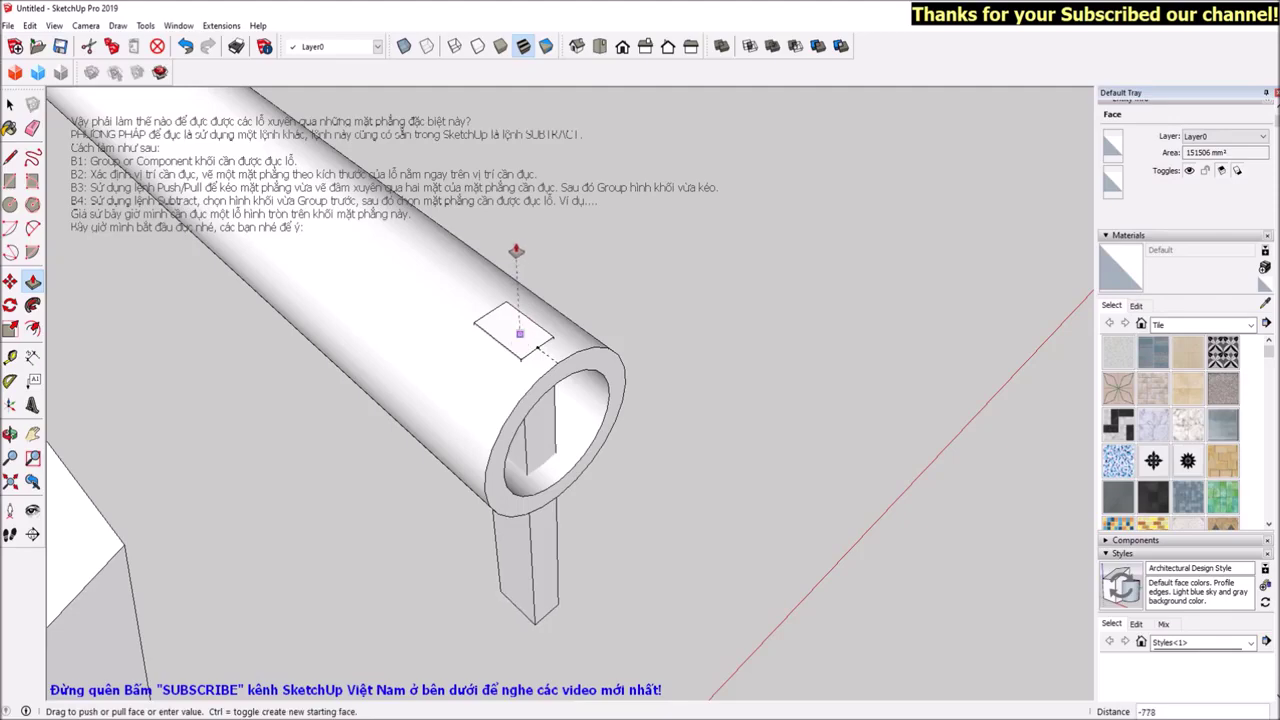
{"action": "left_click", "coordinate": [516, 252]}
Extrude the rectangle into a tall box through the tube, then select the box
{"action": "mouse_move", "coordinate": [492, 338]}
{"action": "middle_mouse_down"}
{"action": "mouse_move", "coordinate": [543, 509]}
{"action": "mouse_move", "coordinate": [480, 466]}
{"action": "mouse_move", "coordinate": [566, 486]}
{"action": "mouse_move", "coordinate": [505, 347]}
{"action": "middle_mouse_up"}
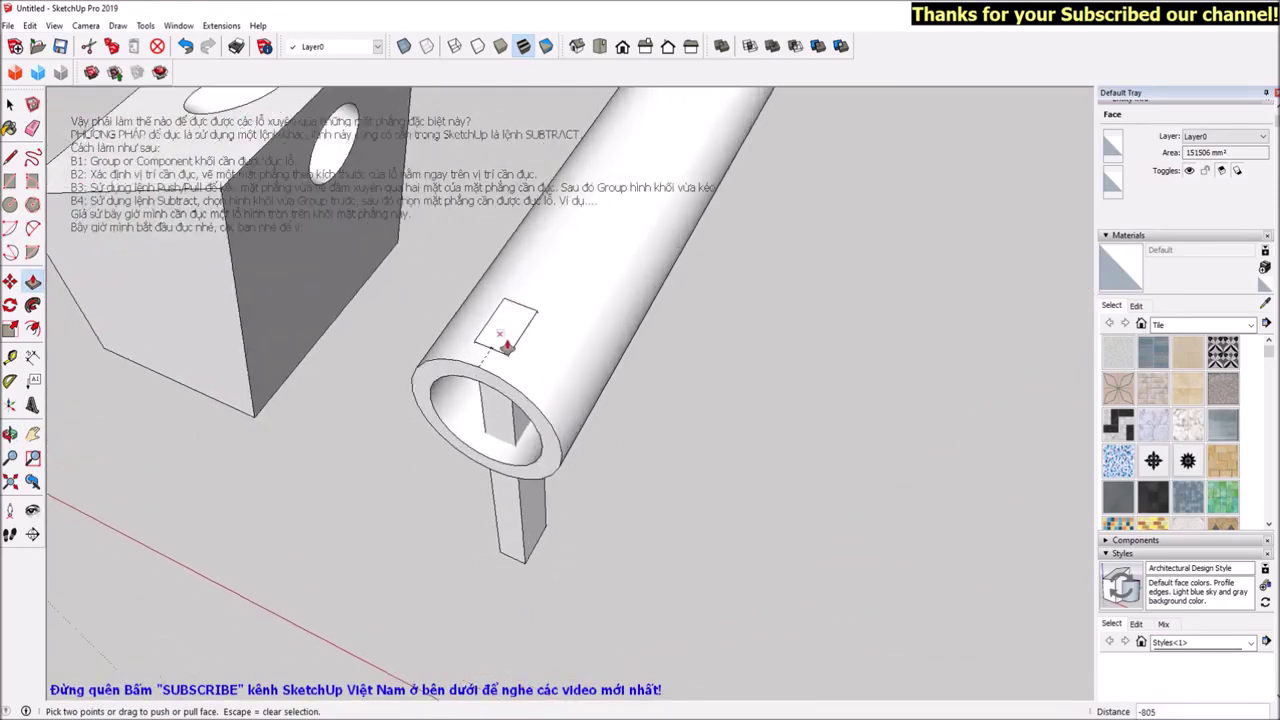
{"action": "scroll", "coordinate": [507, 340], "scroll_direction": "up", "scroll_amount": 3}
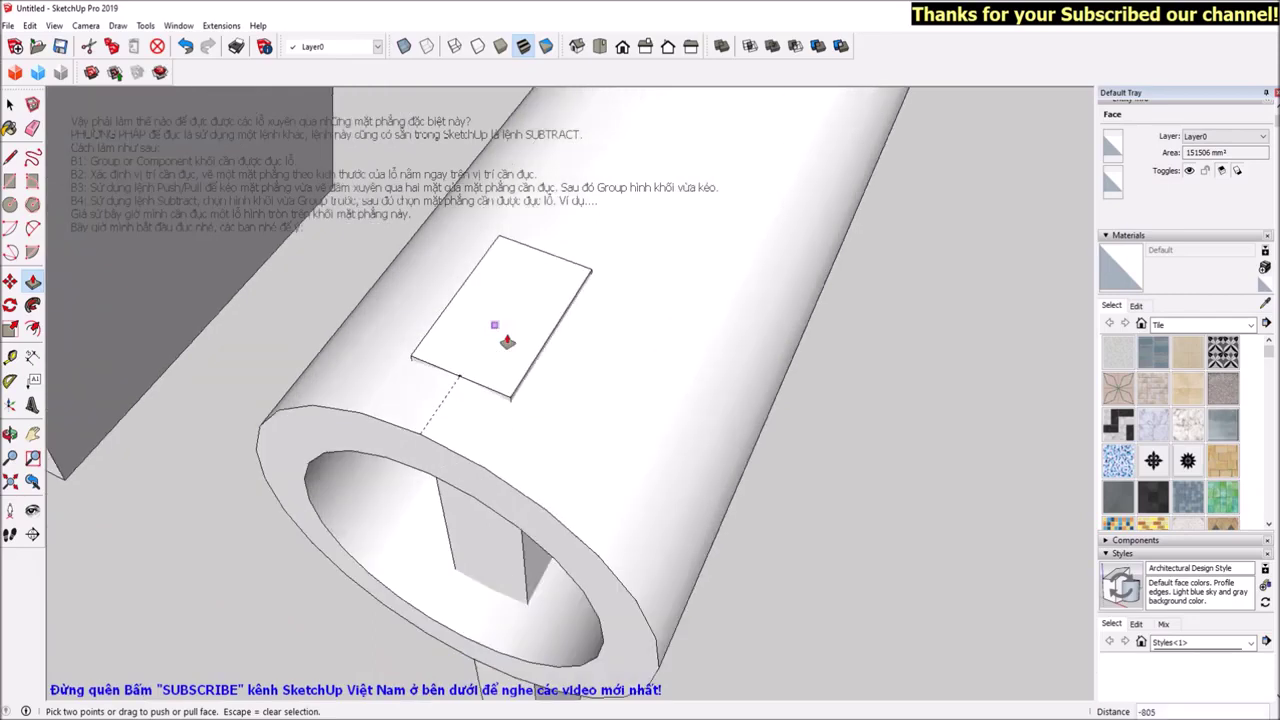
{"action": "left_click", "coordinate": [444, 343]}
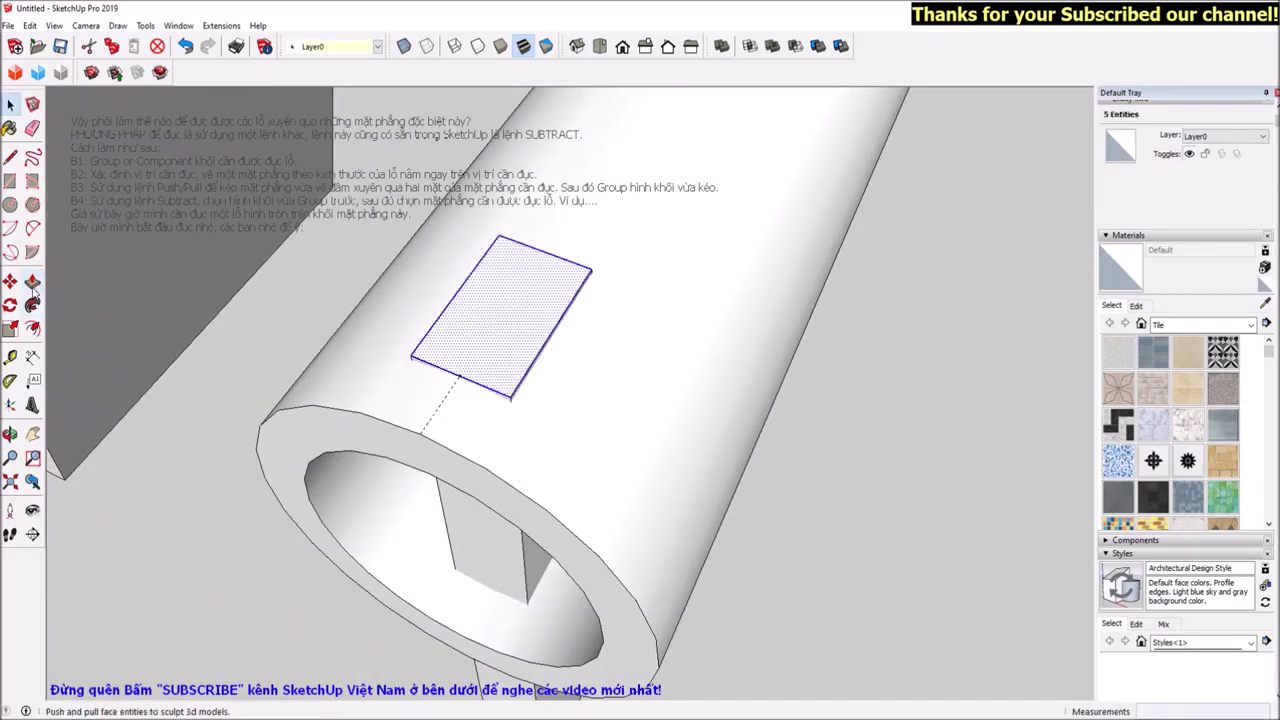
{"action": "left_click", "coordinate": [420, 341]}
{"action": "scroll", "coordinate": [440, 200], "scroll_direction": "down", "scroll_amount": 2}
{"action": "scroll", "coordinate": [441, 185], "scroll_direction": "down", "scroll_amount": 2}
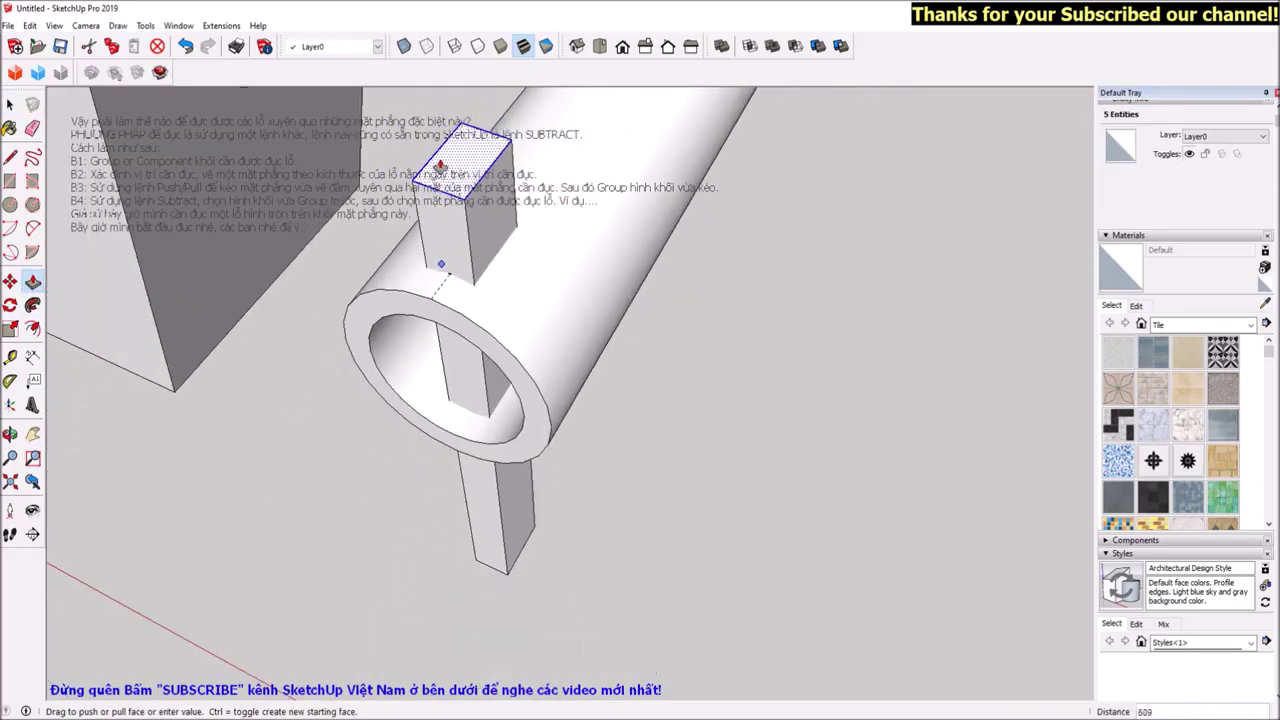
{"action": "scroll", "coordinate": [503, 517], "scroll_direction": "down", "scroll_amount": 3}
{"action": "scroll", "coordinate": [500, 586], "scroll_direction": "down", "scroll_amount": 1}
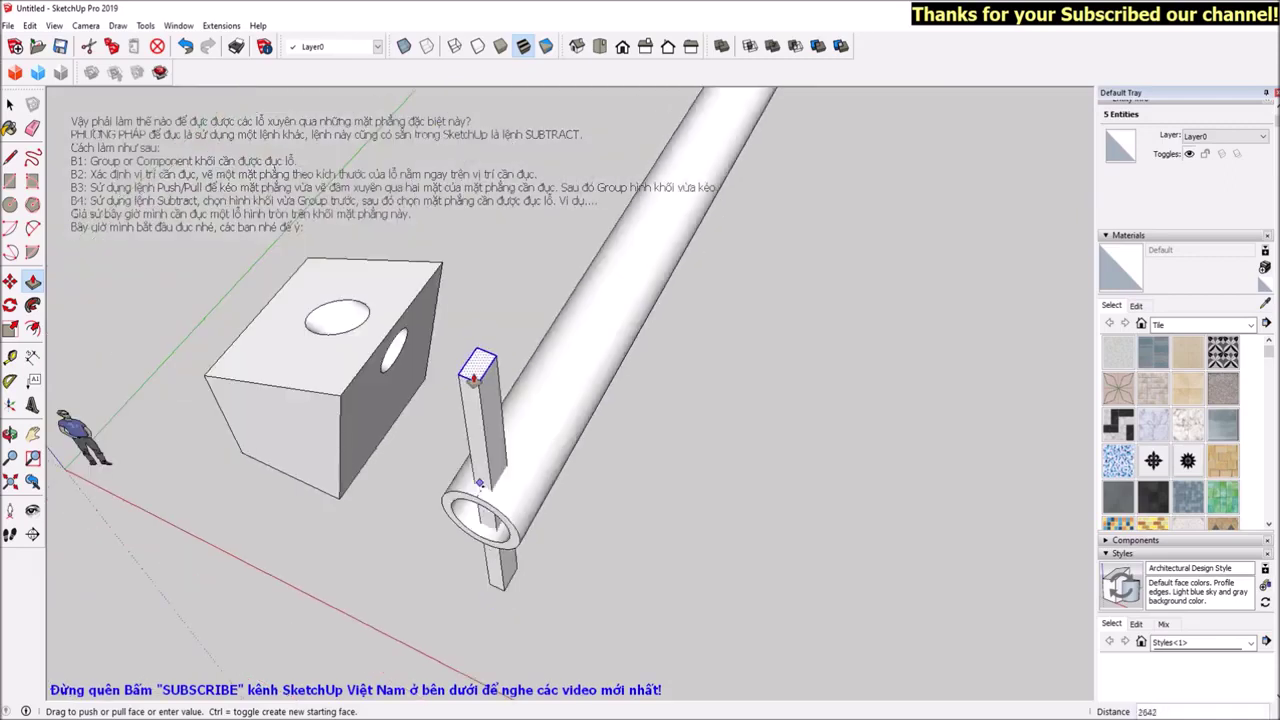
{"action": "left_click", "coordinate": [479, 485]}
{"action": "key", "text": "space"}
{"action": "triple_click", "coordinate": [469, 410]}
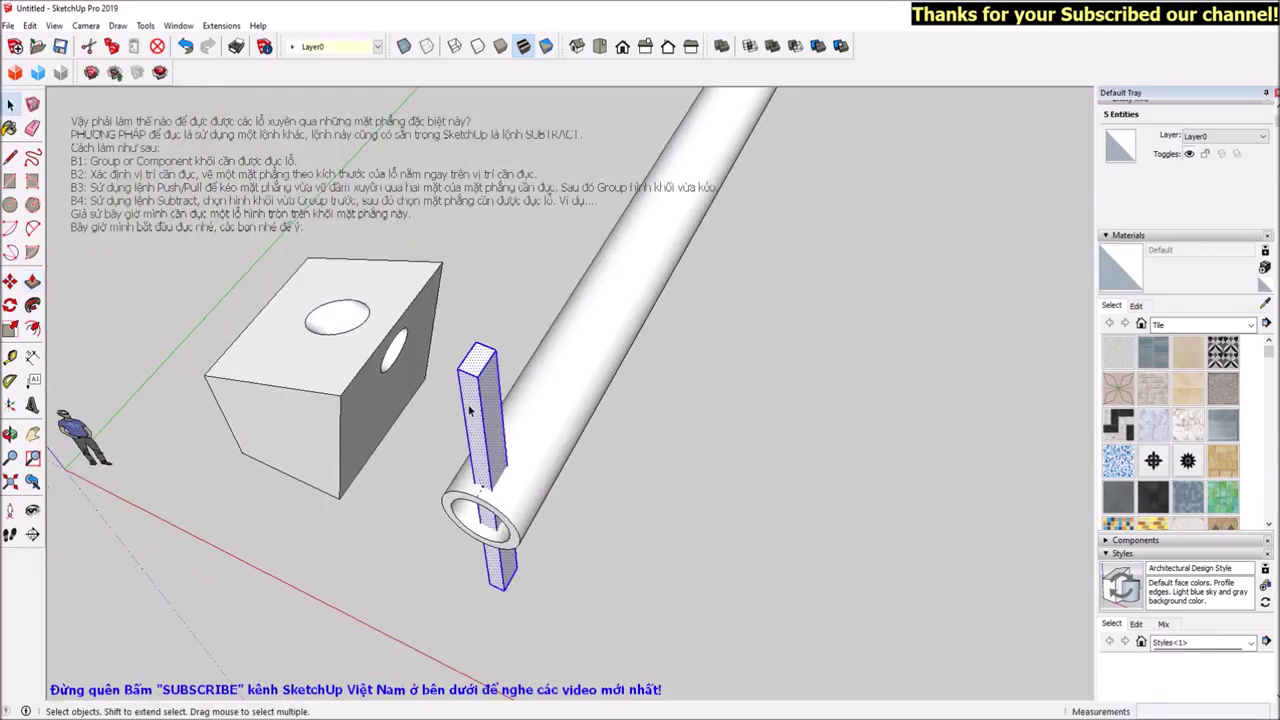
Make the tall box a group and check that the tube is a solid
{"action": "right_click", "coordinate": [469, 410]}
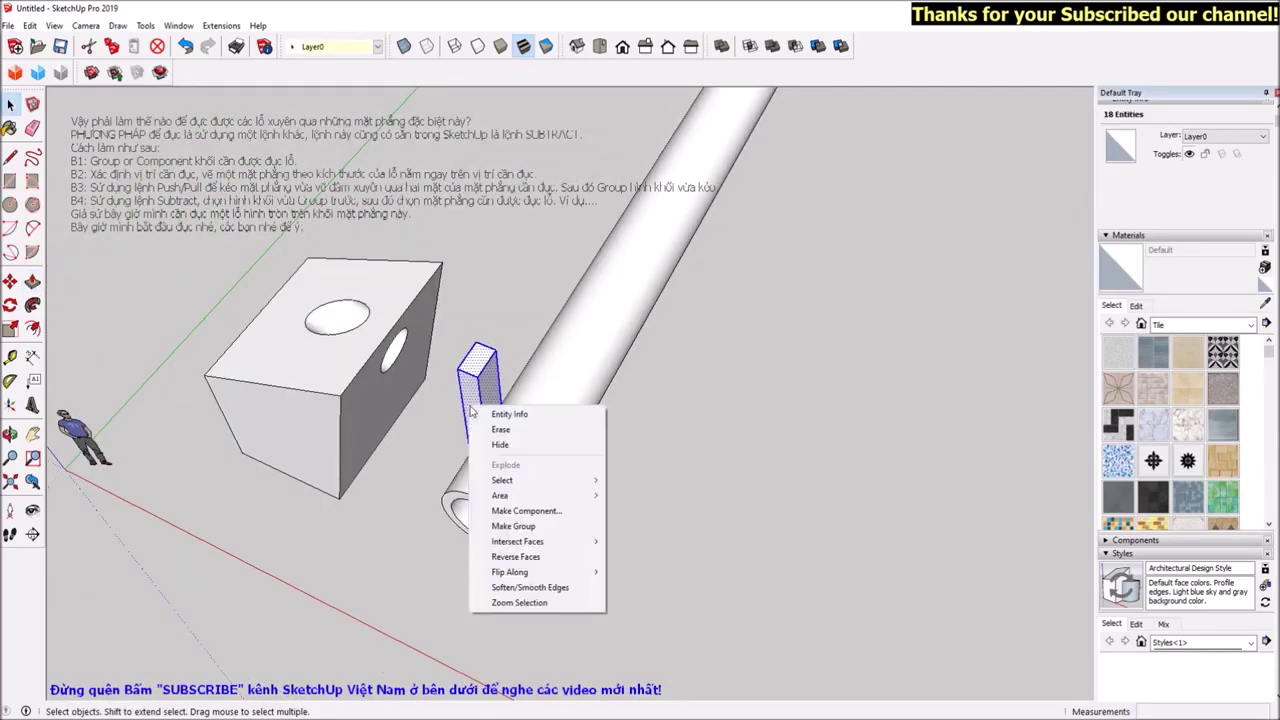
{"action": "left_click", "coordinate": [510, 524]}
{"action": "left_click", "coordinate": [527, 487]}
{"action": "left_click", "coordinate": [490, 470]}
{"action": "left_click", "coordinate": [591, 548]}
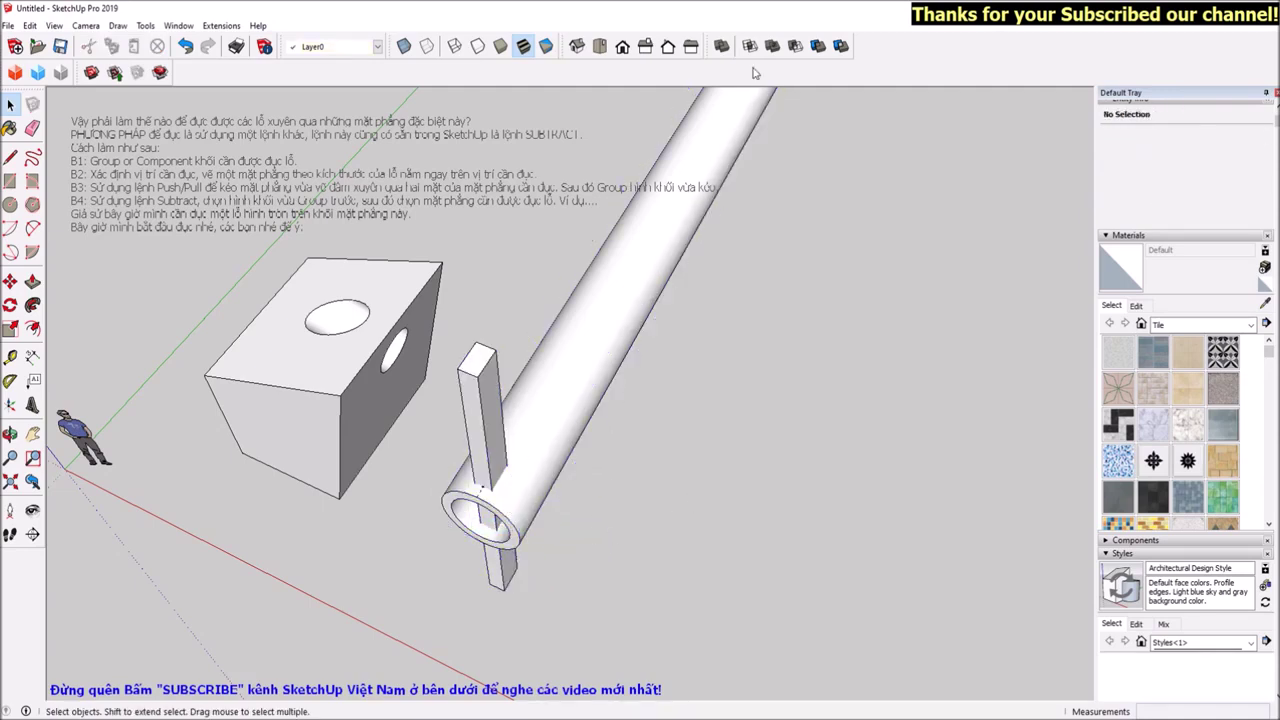
Subtract the box from the tube to cut rectangular holes through both walls
{"action": "left_click", "coordinate": [795, 47]}
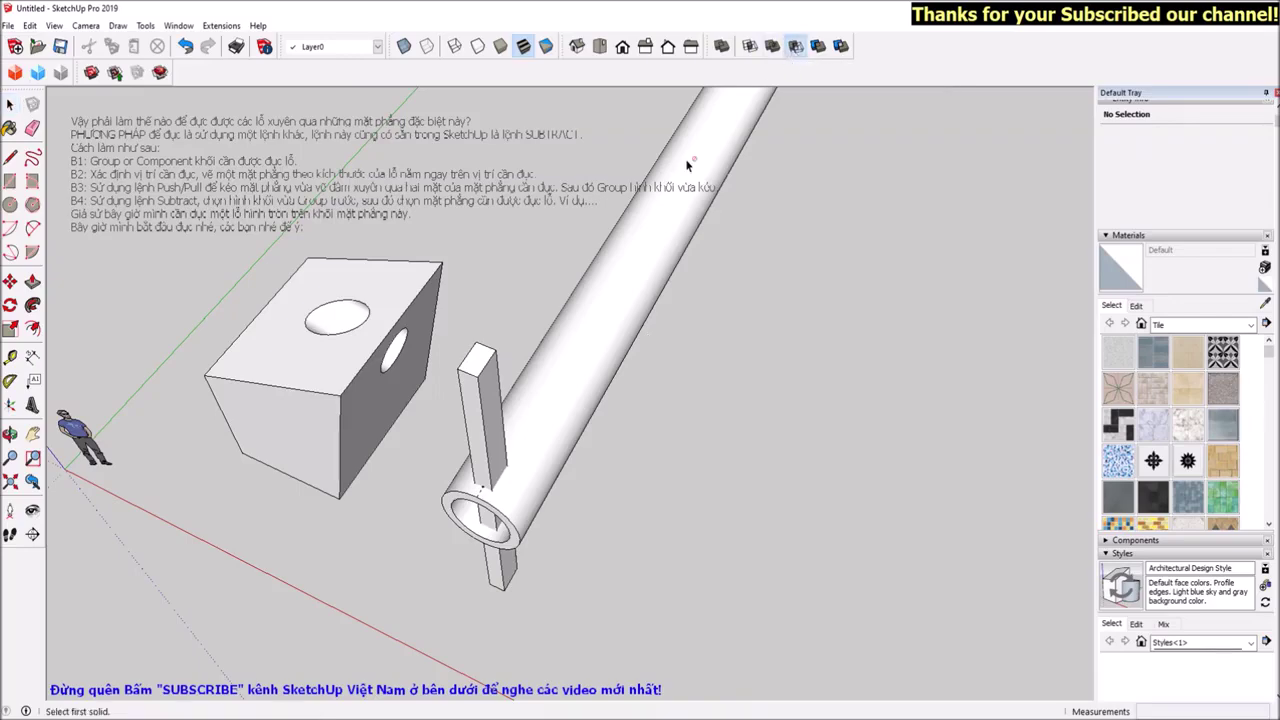
{"action": "left_click", "coordinate": [498, 405]}
{"action": "mouse_move", "coordinate": [498, 405]}
{"action": "middle_mouse_down"}
{"action": "mouse_move", "coordinate": [377, 398]}
{"action": "mouse_move", "coordinate": [663, 457]}
{"action": "mouse_move", "coordinate": [455, 390]}
{"action": "middle_mouse_up"}
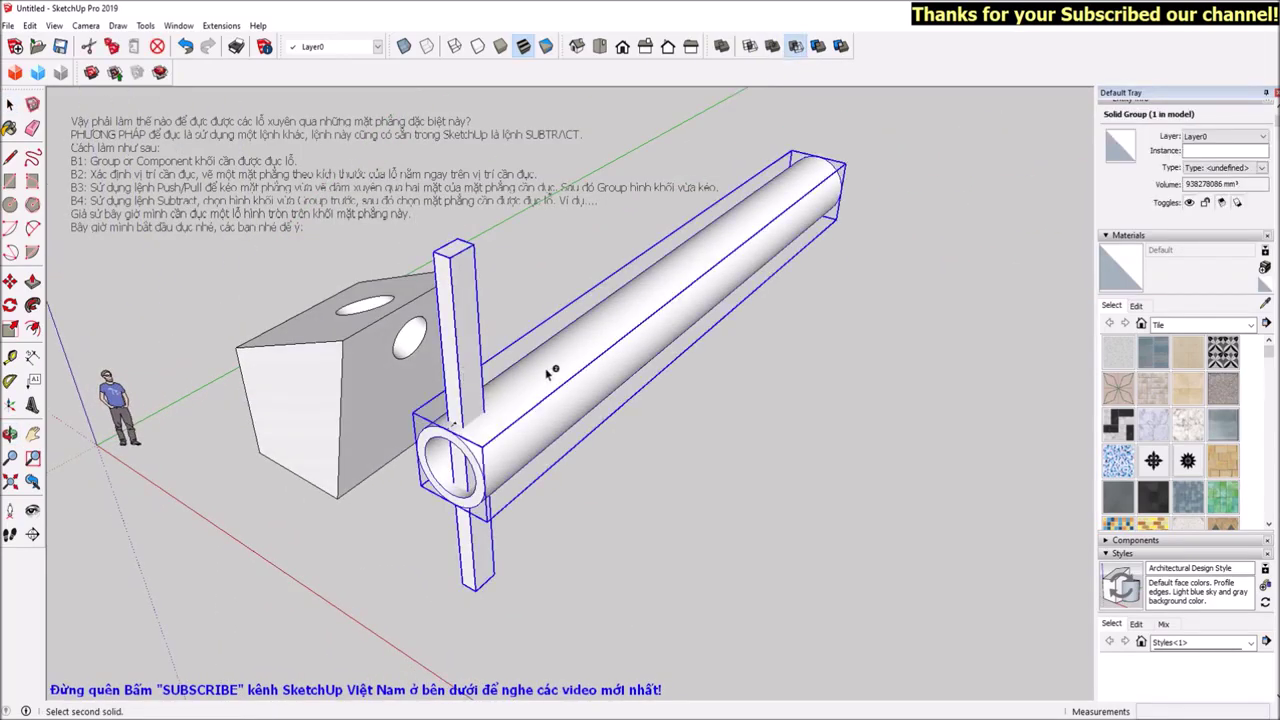
{"action": "left_click", "coordinate": [598, 362]}
{"action": "mouse_move", "coordinate": [600, 363]}
{"action": "middle_mouse_down"}
{"action": "mouse_move", "coordinate": [464, 495]}
{"action": "mouse_move", "coordinate": [666, 506]}
{"action": "mouse_move", "coordinate": [654, 400]}
{"action": "middle_mouse_up"}
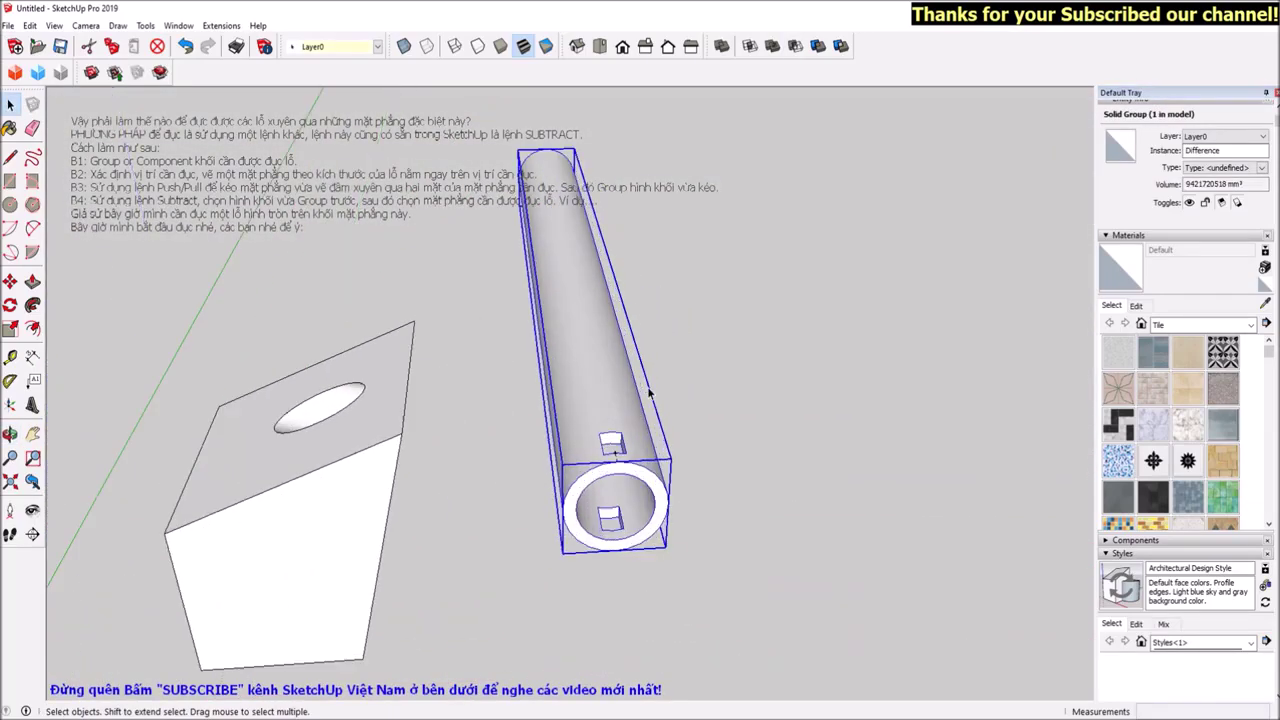
{"action": "scroll", "coordinate": [570, 532], "scroll_direction": "up", "scroll_amount": 3}
{"action": "left_click", "coordinate": [452, 461]}
{"action": "mouse_move", "coordinate": [346, 380]}
{"action": "middle_mouse_down"}
{"action": "mouse_move", "coordinate": [883, 674]}
{"action": "mouse_move", "coordinate": [557, 500]}
{"action": "mouse_move", "coordinate": [560, 581]}
{"action": "mouse_move", "coordinate": [862, 343]}
{"action": "middle_mouse_up"}
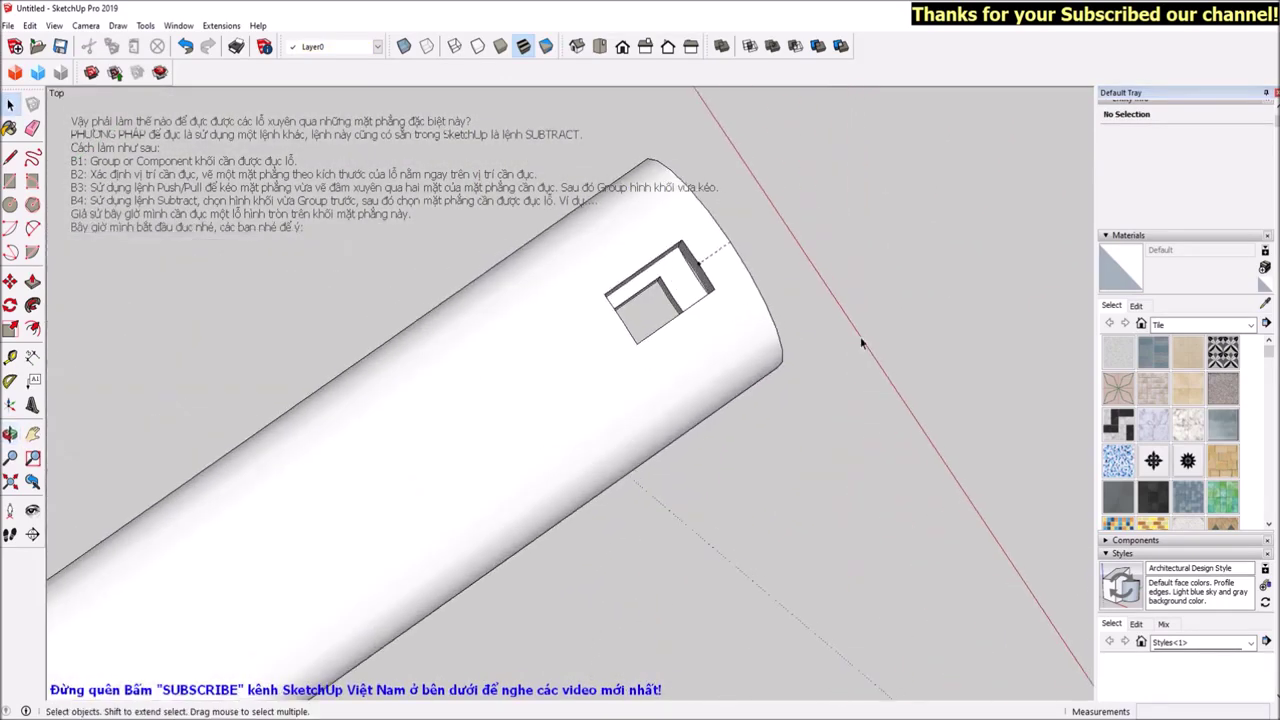
{"action": "scroll", "coordinate": [114, 334], "scroll_direction": "down", "scroll_amount": 2}
{"action": "scroll", "coordinate": [343, 471], "scroll_direction": "down", "scroll_amount": 2}
{"action": "scroll", "coordinate": [577, 420], "scroll_direction": "down", "scroll_amount": 2}
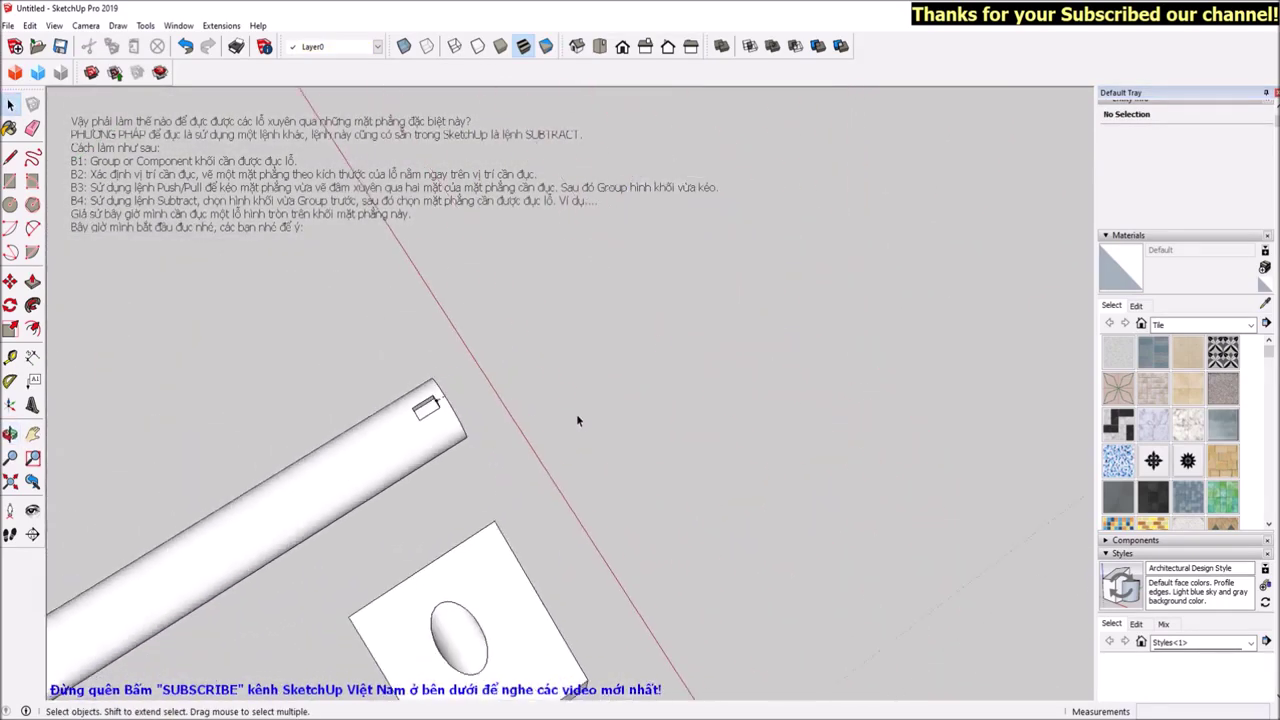
{"action": "mouse_move", "coordinate": [172, 527]}
{"action": "middle_mouse_down"}
{"action": "mouse_move", "coordinate": [137, 323]}
{"action": "mouse_move", "coordinate": [160, 466]}
{"action": "mouse_move", "coordinate": [566, 509]}
{"action": "mouse_move", "coordinate": [327, 511]}
{"action": "mouse_move", "coordinate": [897, 534]}
{"action": "middle_mouse_up"}
{"action": "scroll", "coordinate": [877, 491], "scroll_direction": "down", "scroll_amount": 1}
{"action": "scroll", "coordinate": [737, 474], "scroll_direction": "up", "scroll_amount": 2}
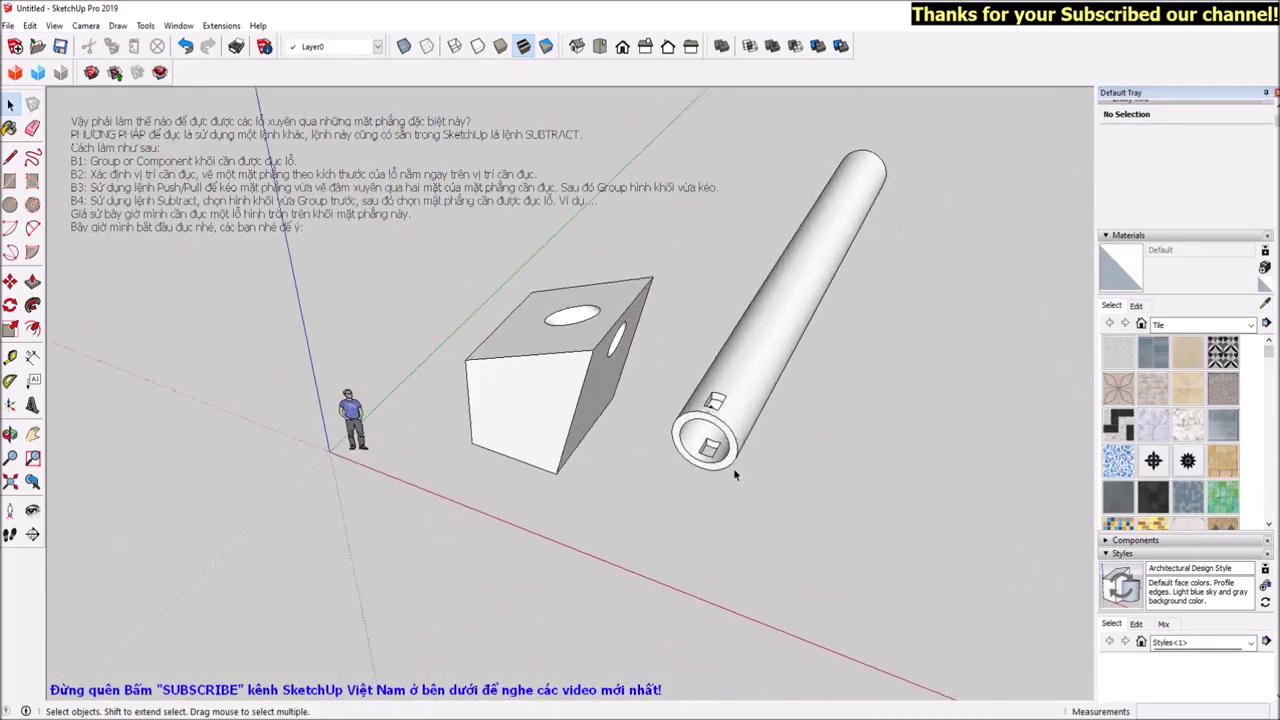
{"action": "scroll", "coordinate": [777, 432], "scroll_direction": "up", "scroll_amount": 3}
{"action": "scroll", "coordinate": [777, 432], "scroll_direction": "up", "scroll_amount": 2}
{"action": "scroll", "coordinate": [650, 580], "scroll_direction": "up", "scroll_amount": 3}
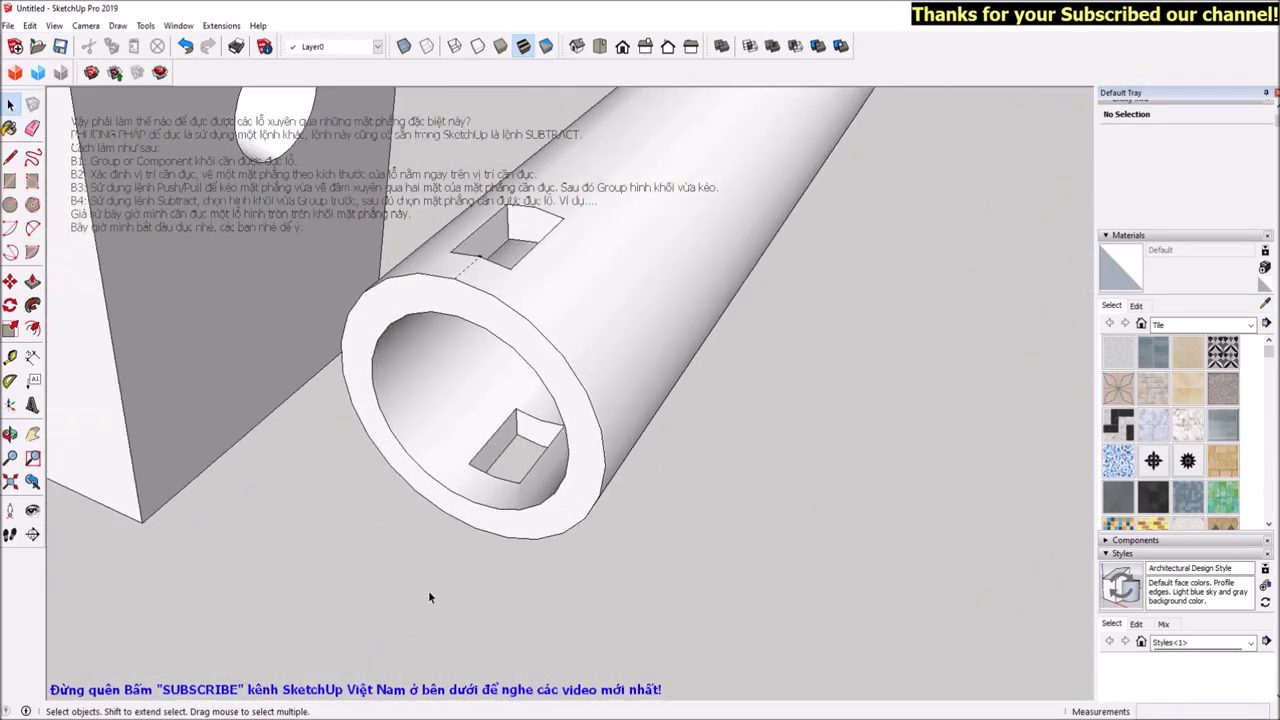
{"action": "mouse_move", "coordinate": [434, 600]}
{"action": "middle_mouse_down"}
{"action": "mouse_move", "coordinate": [586, 403]}
{"action": "mouse_move", "coordinate": [612, 413]}
{"action": "middle_mouse_up"}
{"action": "scroll", "coordinate": [612, 413], "scroll_direction": "down", "scroll_amount": 3}
{"action": "mouse_move", "coordinate": [523, 337]}
{"action": "middle_mouse_down"}
{"action": "mouse_move", "coordinate": [540, 586]}
{"action": "mouse_move", "coordinate": [529, 514]}
{"action": "mouse_move", "coordinate": [333, 594]}
{"action": "mouse_move", "coordinate": [760, 540]}
{"action": "middle_mouse_up"}
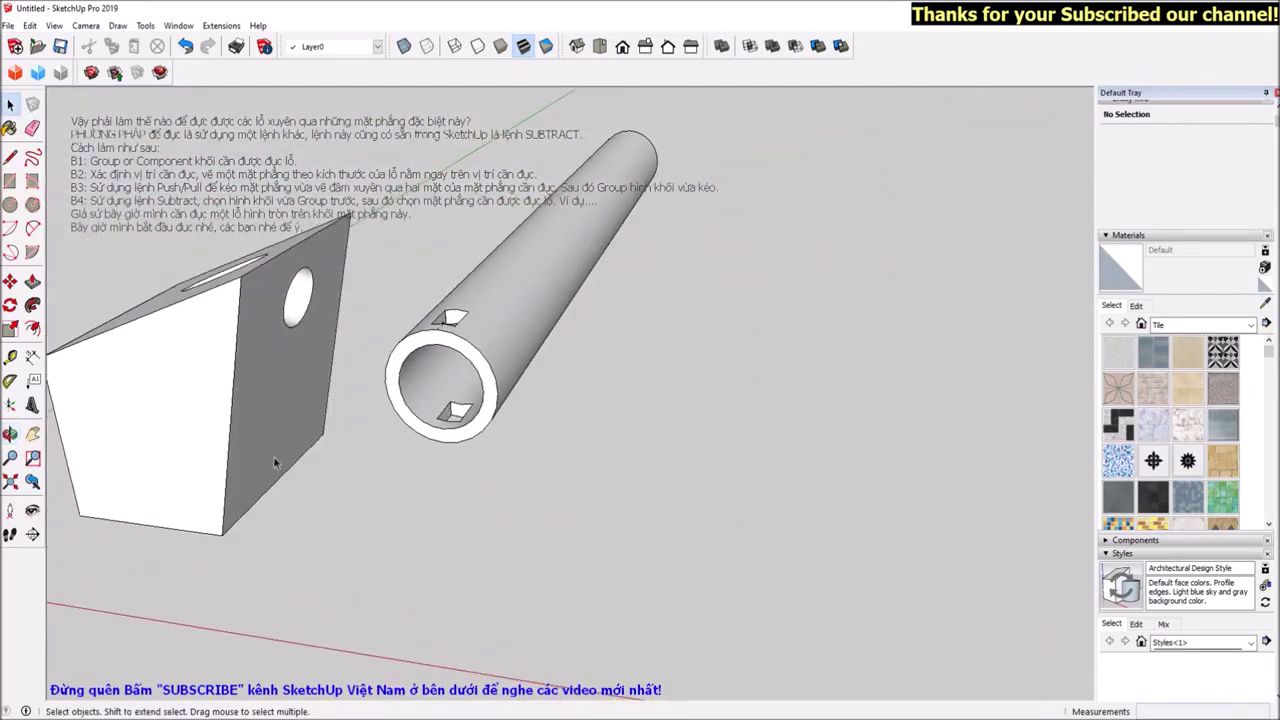
{"action": "scroll", "coordinate": [760, 540], "scroll_direction": "down", "scroll_amount": 3}
{"action": "scroll", "coordinate": [318, 440], "scroll_direction": "up", "scroll_amount": 2}
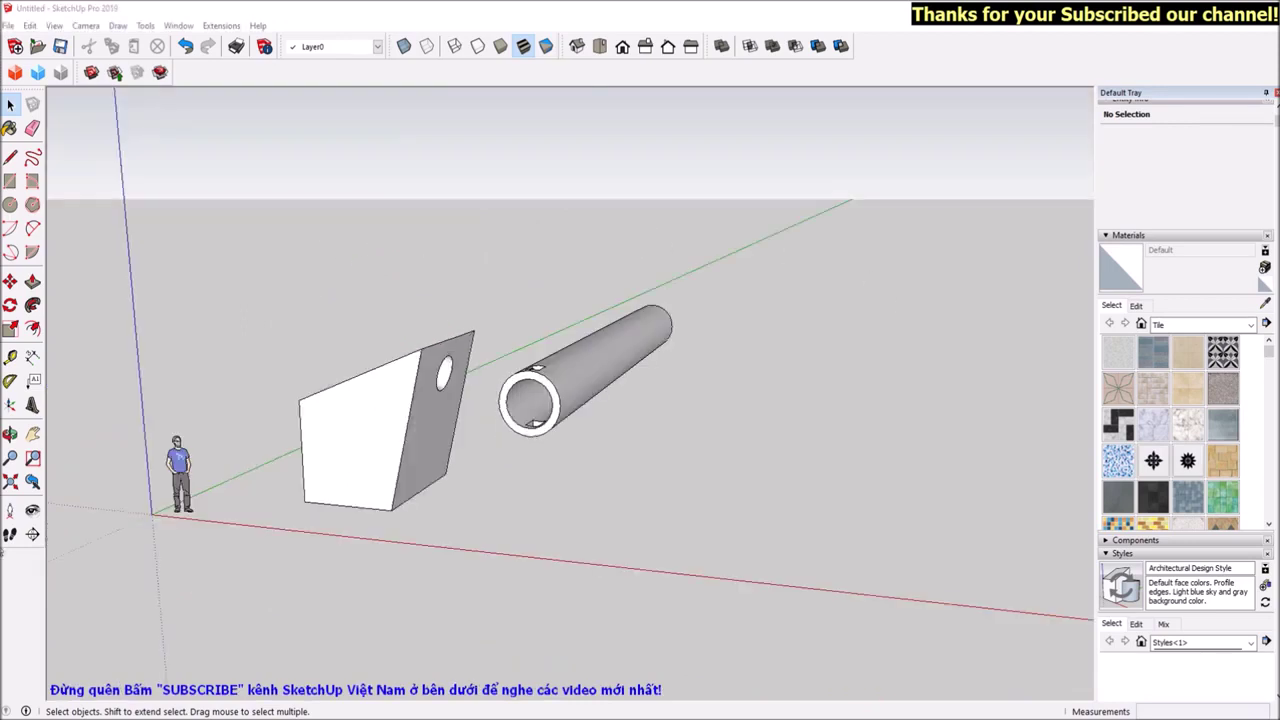
{"action": "left_click", "coordinate": [32, 380]}
Add a top-left text note: viewers now know how to pierce special faces, lesson done
{"action": "left_click", "coordinate": [83, 116]}
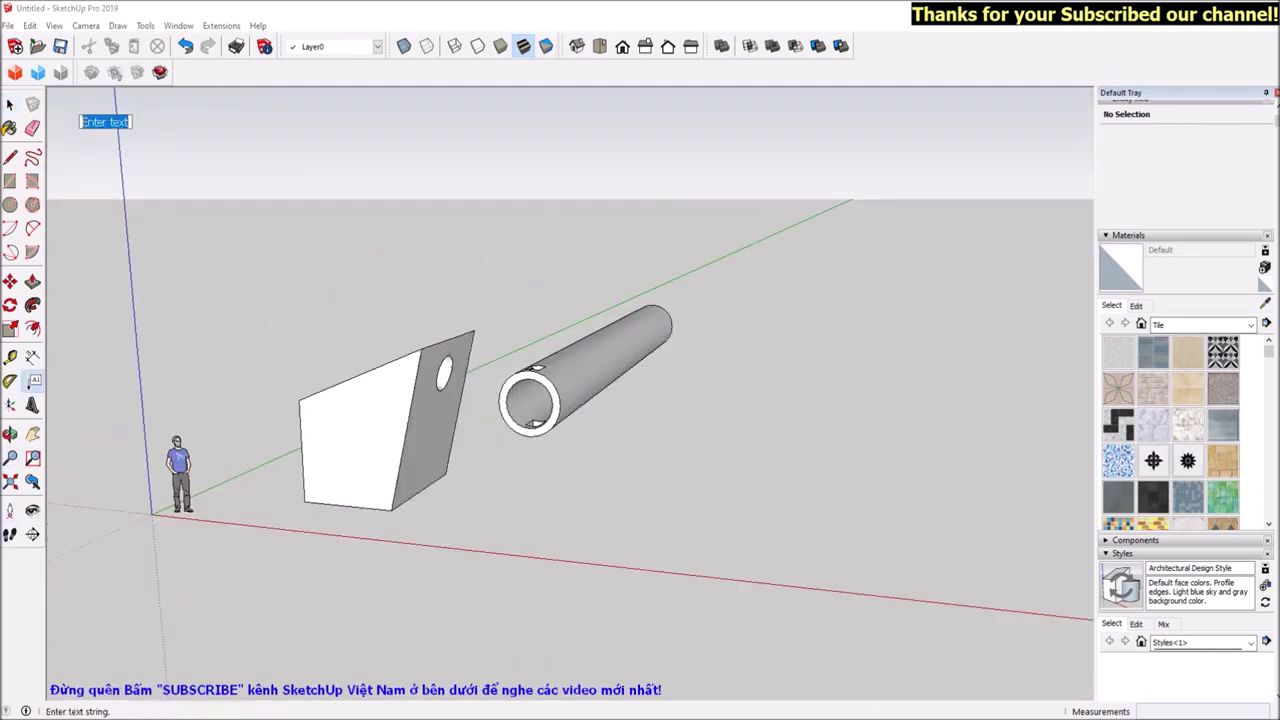
{"action": "type", "text": "OK, vậy t là các bạn đã biết cách "}
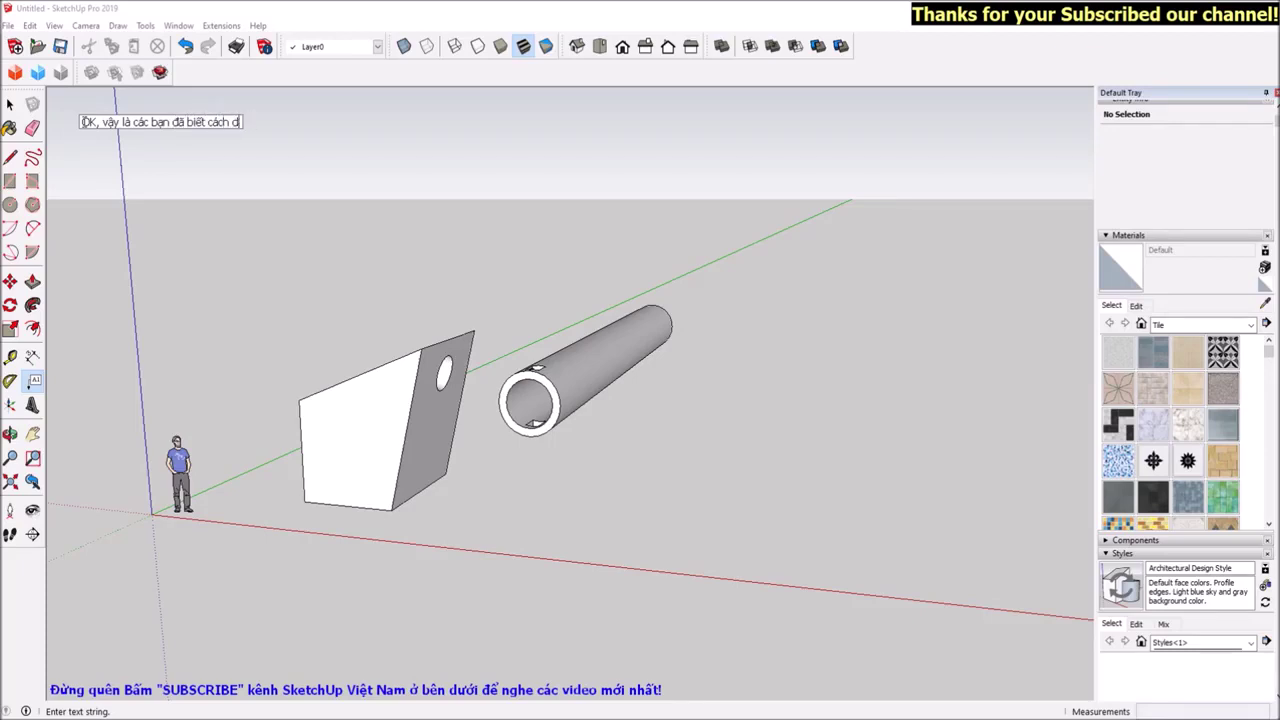
{"action": "type", "text": "đe"}
{"action": "type", "text": " đục"}
{"action": "type", "text": " lo"}
{"action": "type", "text": " xuyên thấu qua các mặt phẳng đặc biệt rồi "}
{"action": "type", "text": "đúng"}
{"action": "type", "text": " không?"}
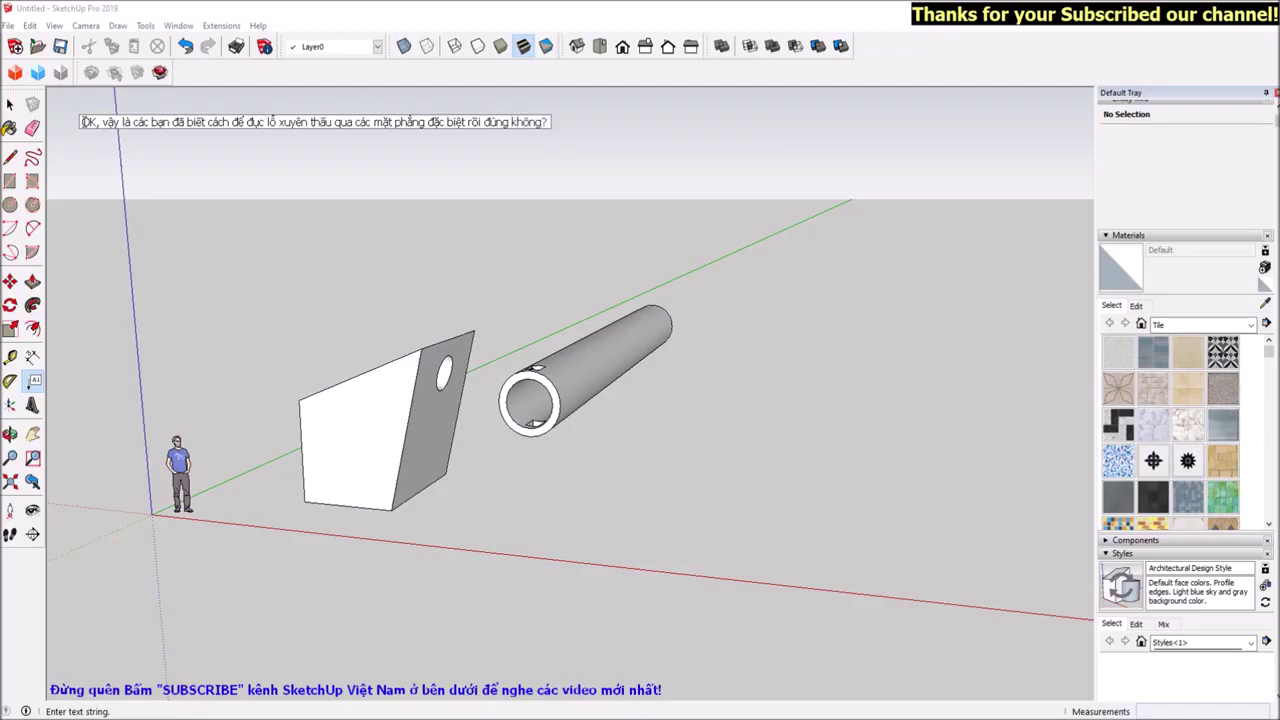
{"action": "key", "text": "Return"}
{"action": "type", "text": "C"}
{"action": "type", "text": "g ta đã hoa"}
{"action": "type", "text": "hành"}
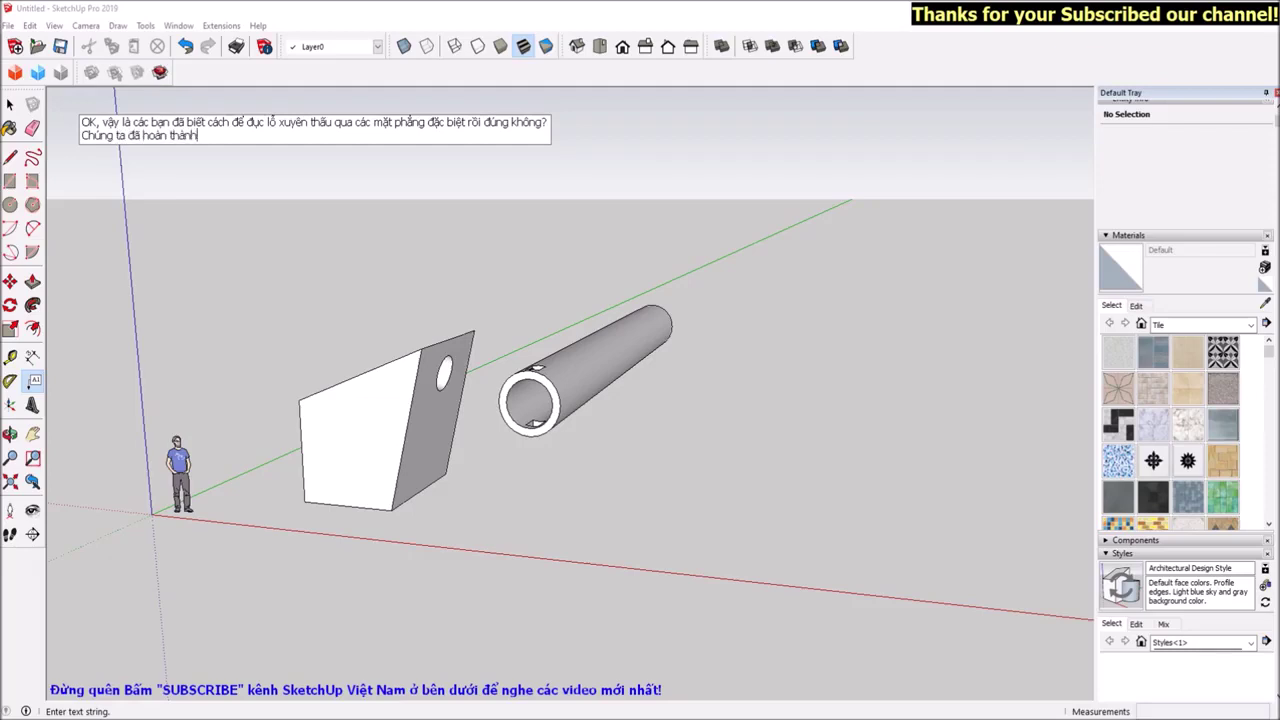
{"action": "type", "text": "ioe6u c"}
{"action": "key", "text": "BackSpace"}
{"action": "key", "text": "BackSpace"}
{"action": "key", "text": "BackSpace"}
{"action": "key", "text": "BackSpace"}
{"action": "key", "text": "BackSpace"}
{"action": "key", "text": "BackSpace"}
{"action": "type", "text": "êu "}
{"action": "type", "text": "ả b"}
{"action": "type", "text": "ngày hno6"}
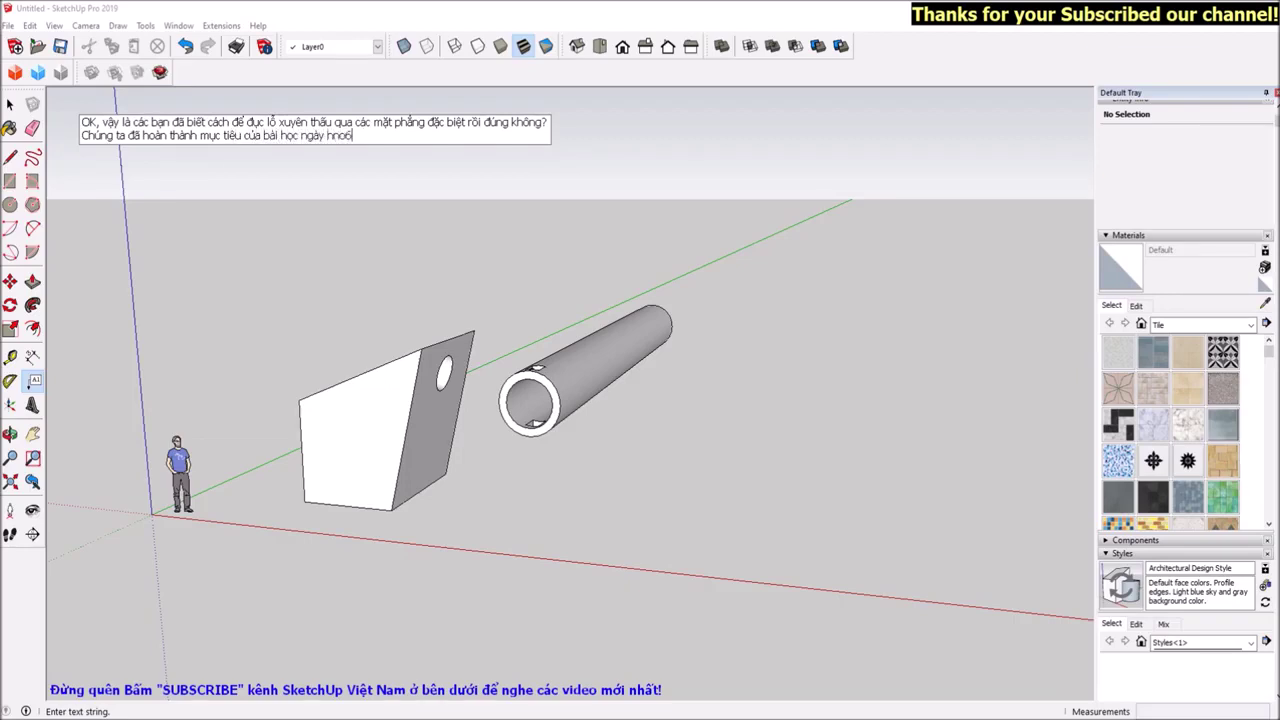
{"action": "type", "text": "nay,"}
{"action": "type", "text": "Hãy"}
{"action": "type", "text": "ho"}
{"action": "type", "text": "bấm nút Subsc"}
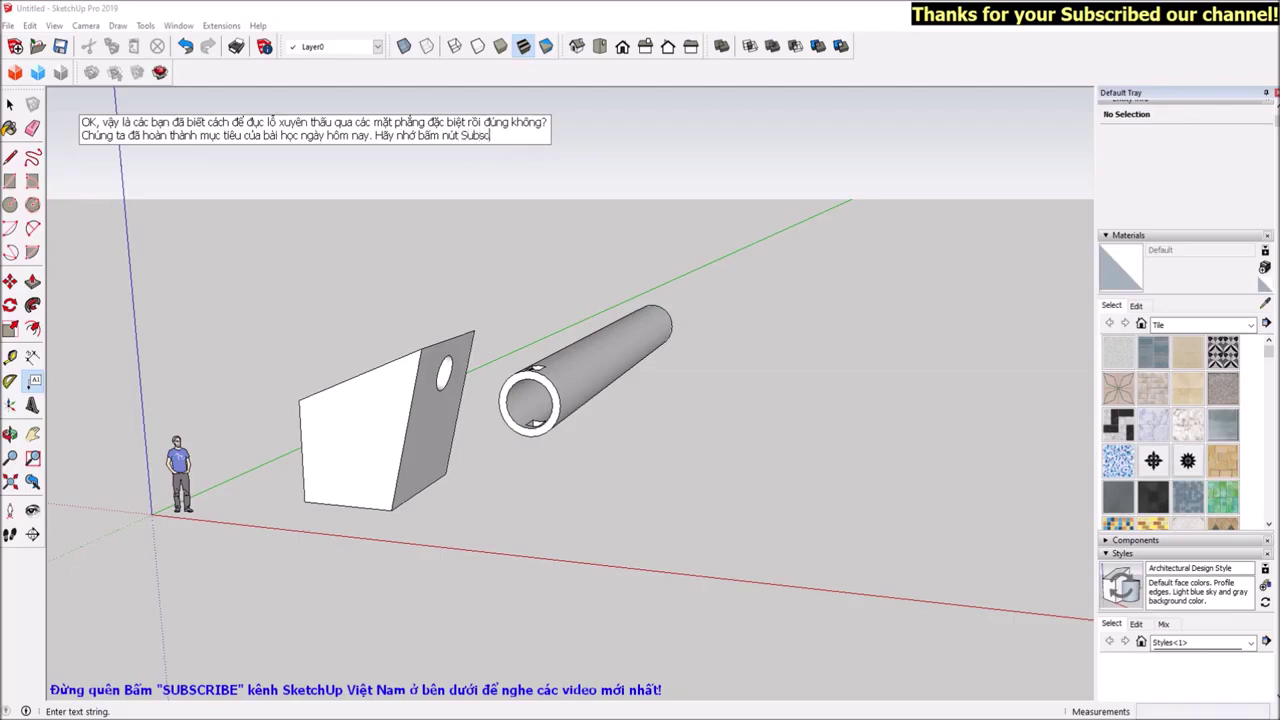
Add a SketchUp Việt Nam subscribe reminder and the farewell line 'Chúc các bạn một ngày tốt lành…'
{"action": "type", "text": "be"}
{"action": "type", "text": " bên dưới Video này dể luôn nhận được các bài "}
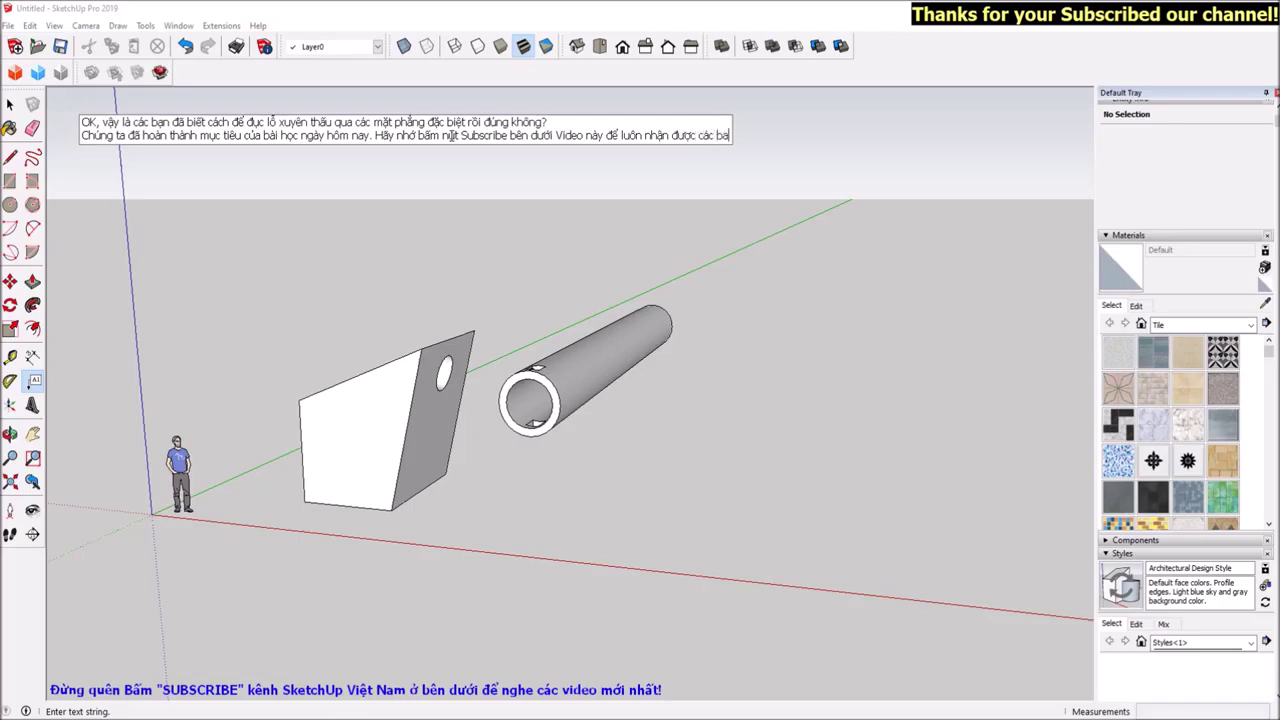
{"action": "type", "text": "học mới từ kênh SketchUp Việt Nam nhé."}
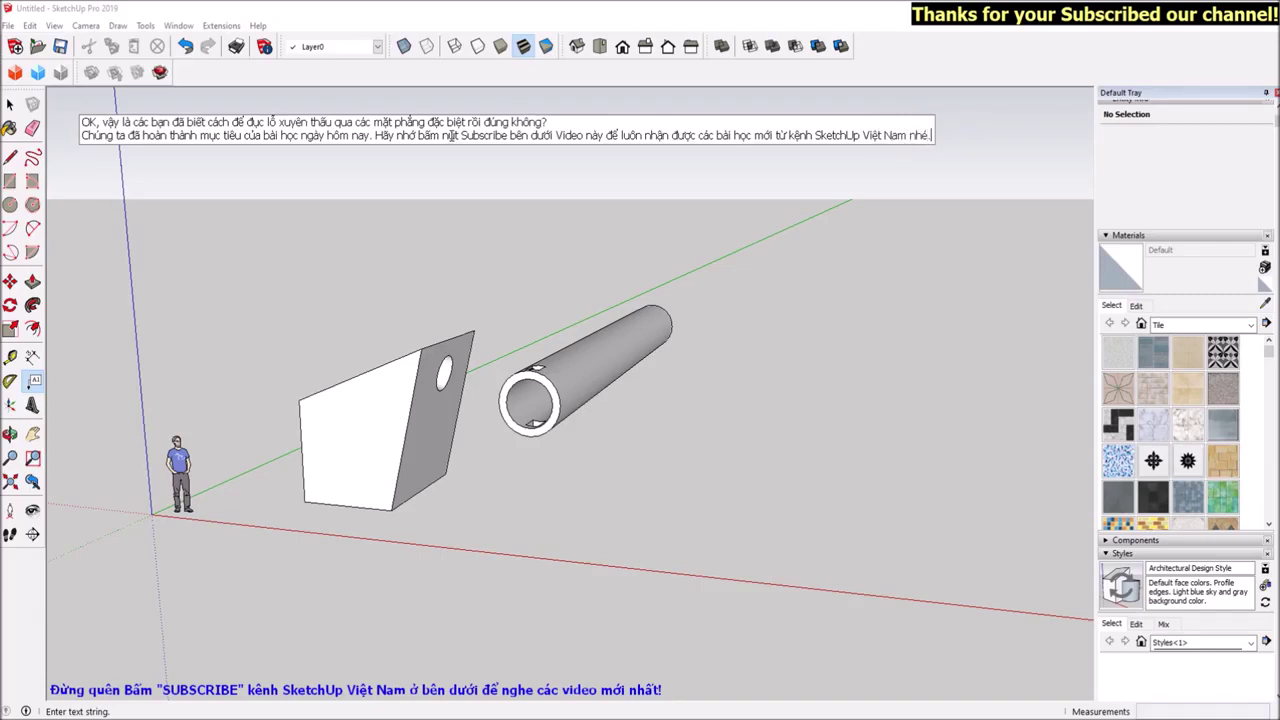
{"action": "key", "text": "Return"}
{"action": "type", "text": "Chúc các bạn một ngày tốt"}
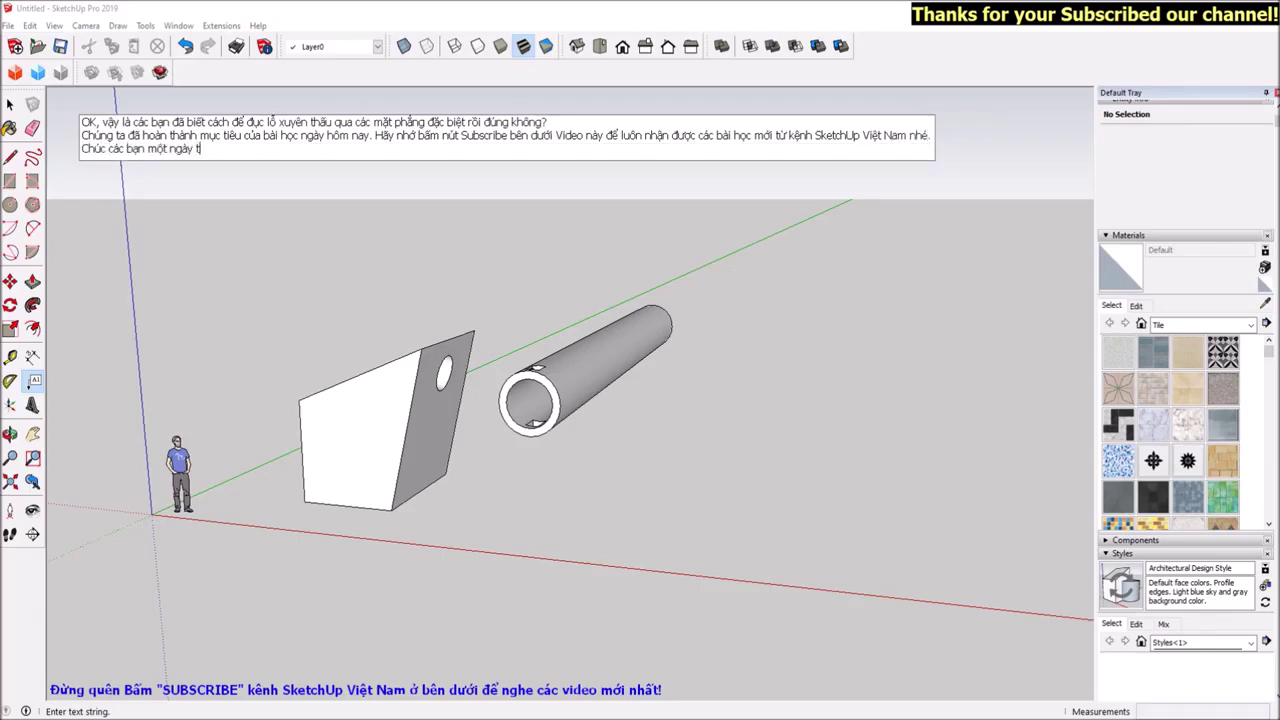
{"action": "type", "text": " lành"}
{"action": "type", "text": ". Xin chào "}
{"action": "type", "text": "và hẹn gặp l"}
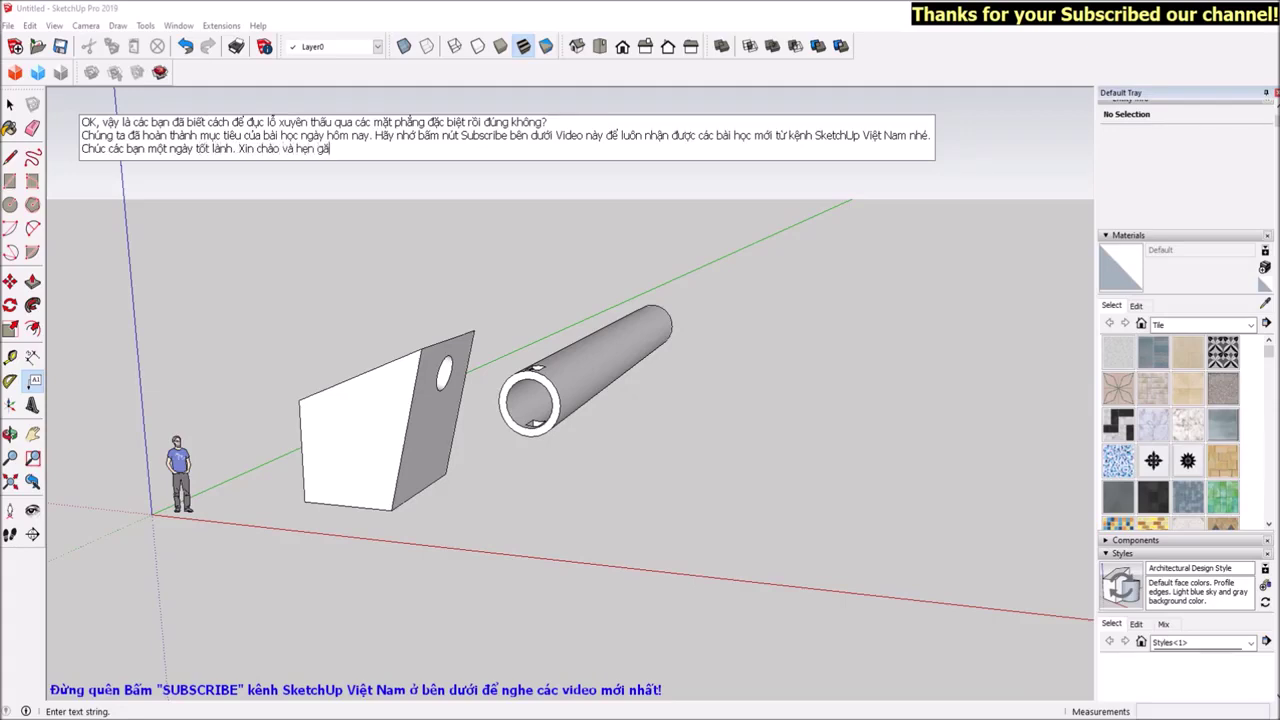
{"action": "type", "text": "ại trong các clip t"}
{"action": "type", "text": "iếp theo."}
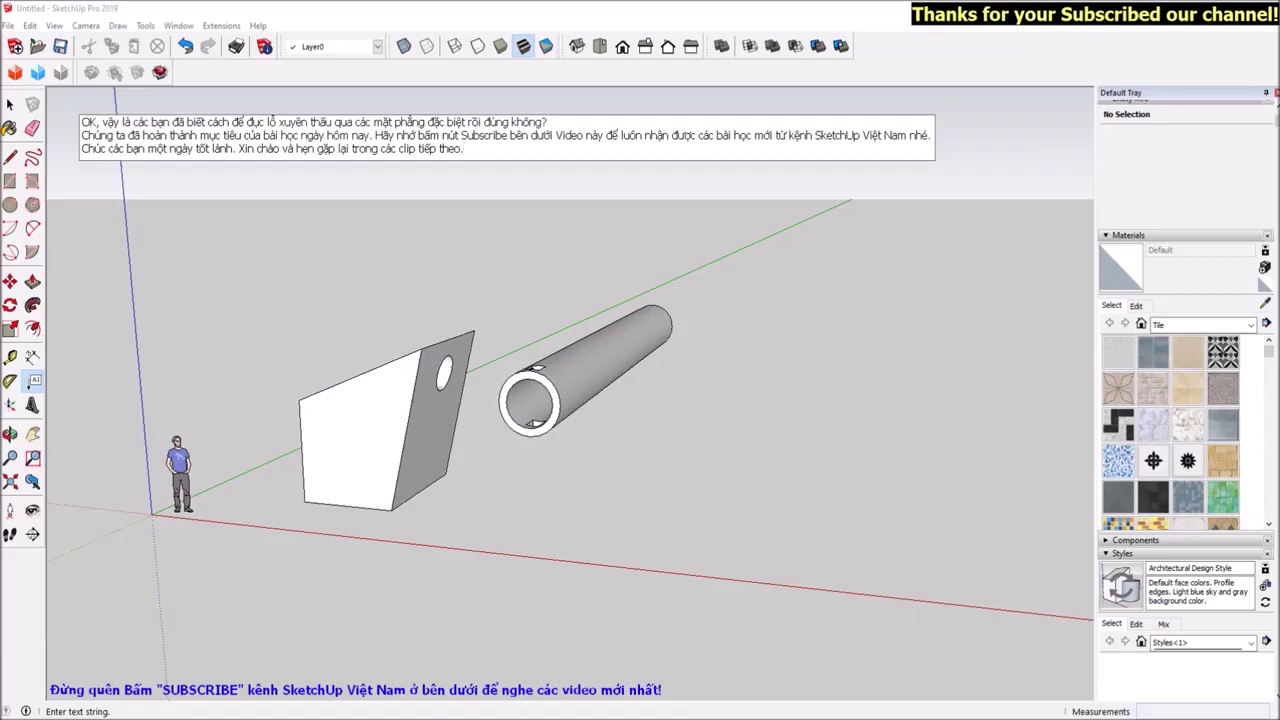